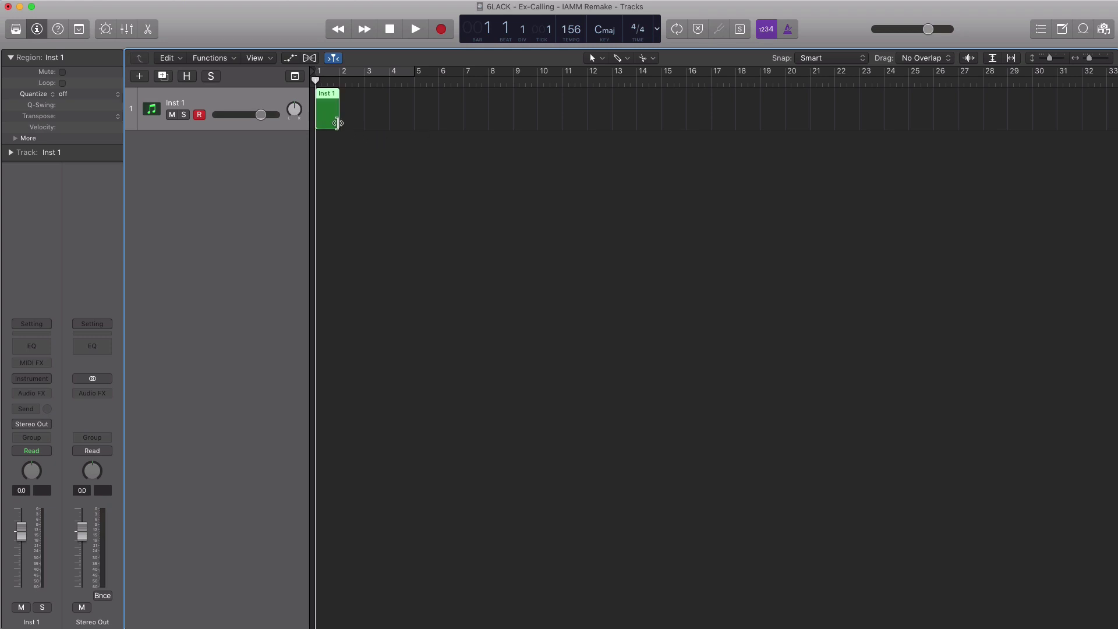
- Extend the Inst 1 region to four bars and load the Yamaha Grand Piano patch on its track
left_click_drag(338, 123, 412, 122)
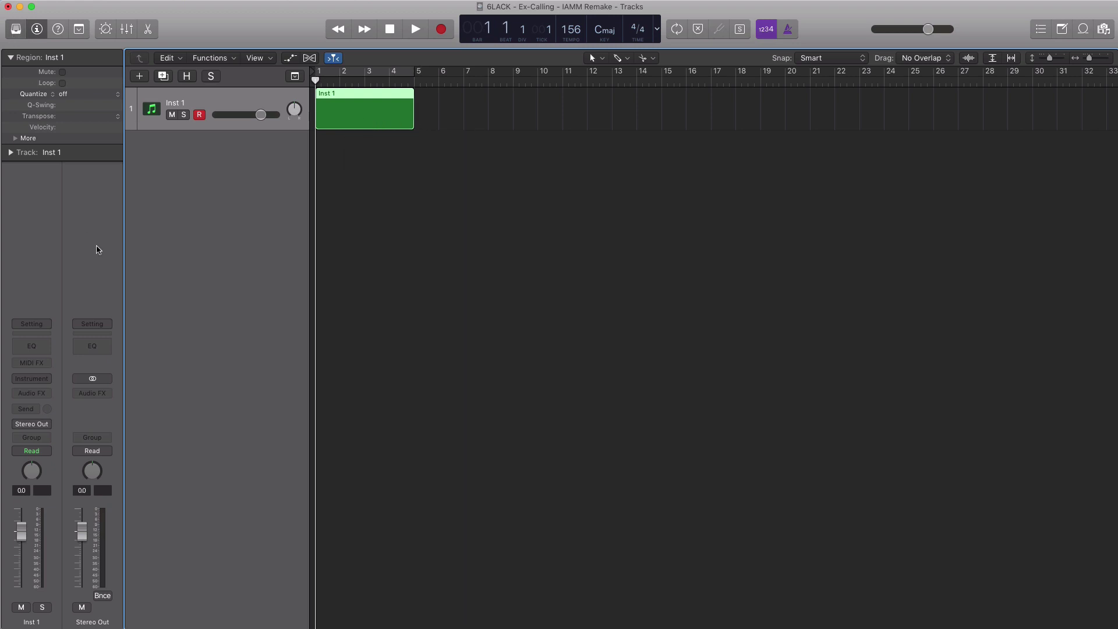
key("y")
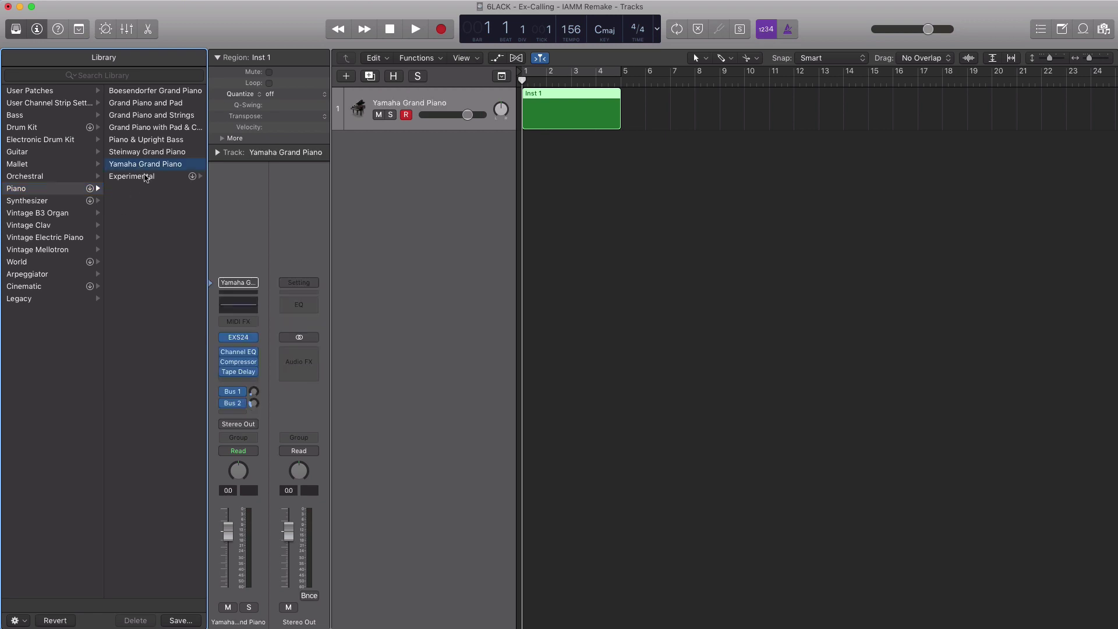
- Turn on cycling over bars 1 to 4 and open the Inst 1 region in the Piano Roll
left_click(536, 76)
double_click(571, 111)
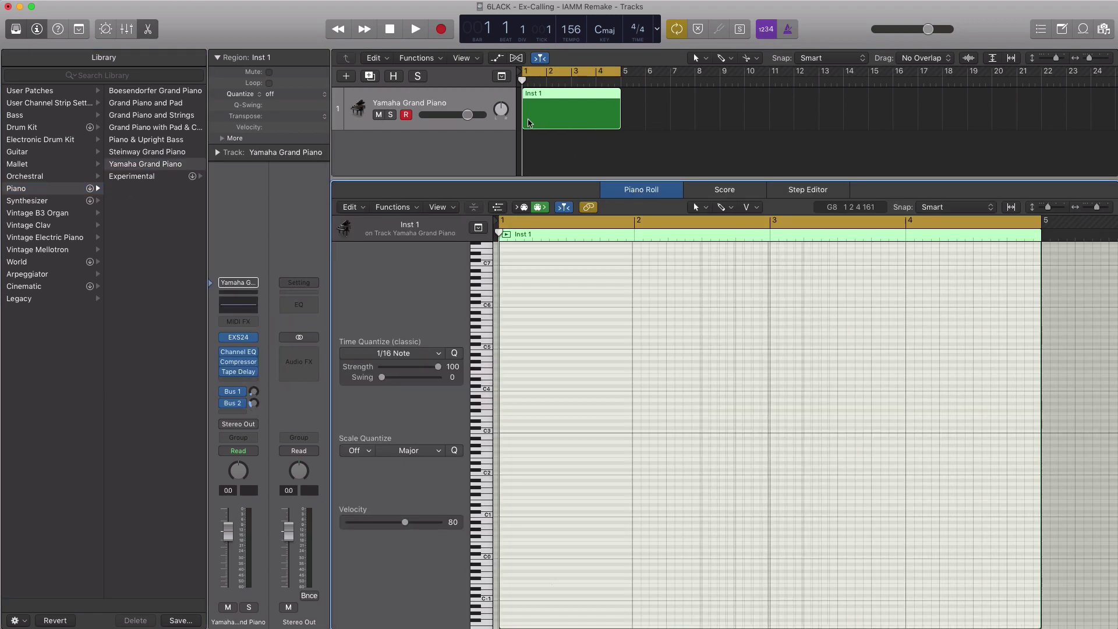
scroll(599, 534, "down", 1)
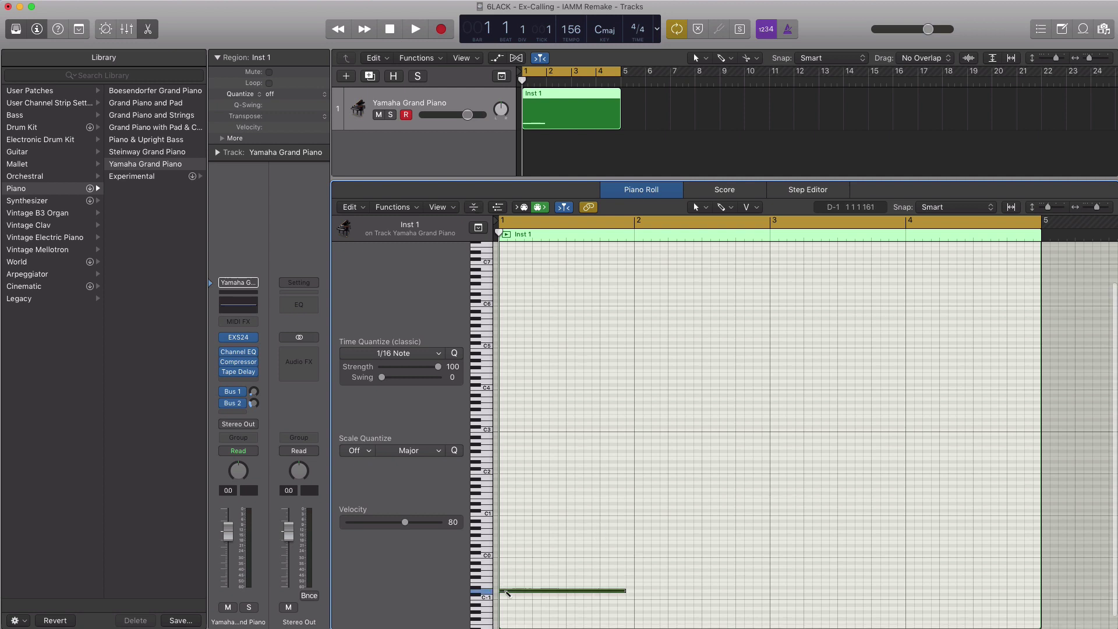
- Transpose the long note at the start of bar 1 up two octaves to D1 and play it back
left_click(508, 591)
key("alt+shift+Up")
key("alt+shift+Up")
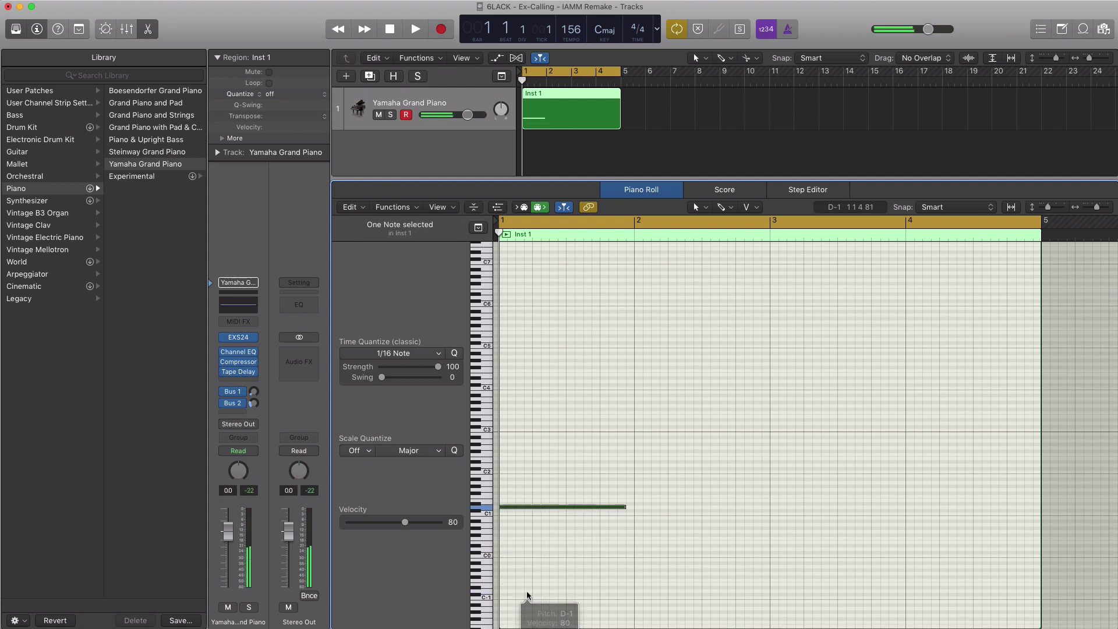
key("space")
left_click(615, 408)
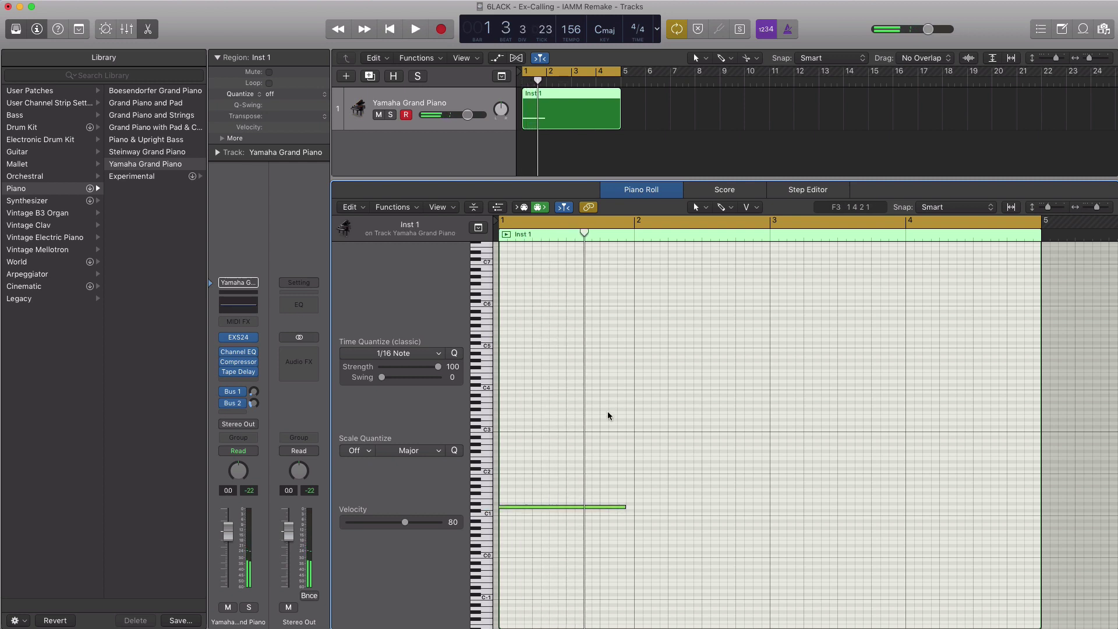
key("space")
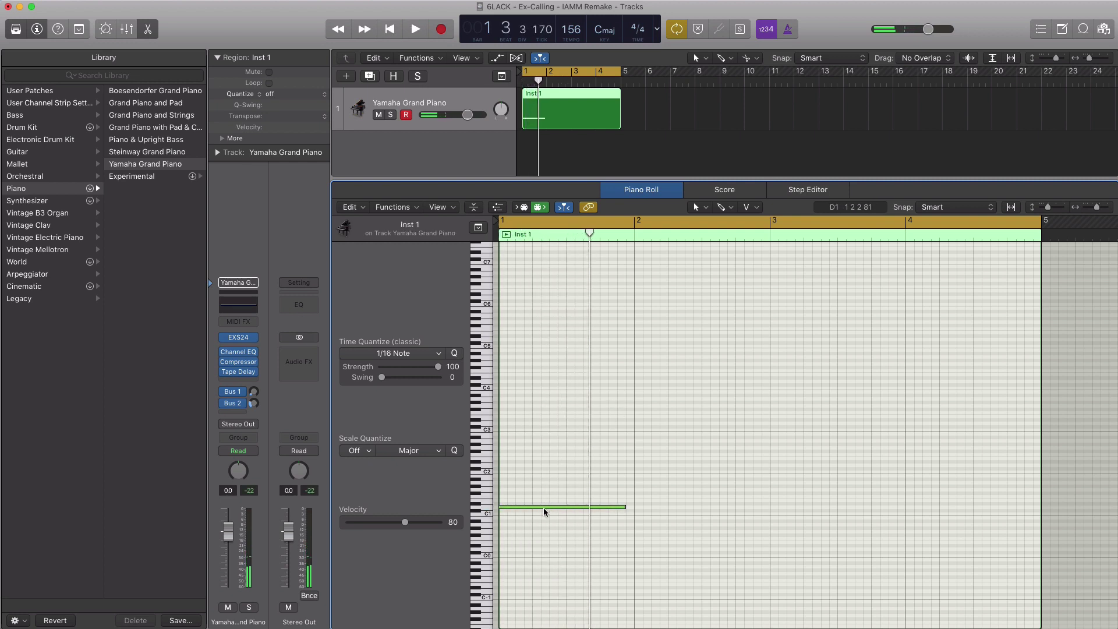
- Copy the D1 note in bar 1 up to D2 and F3, then audition the stacked notes
left_click_drag(543, 508, 530, 414)
key("space")
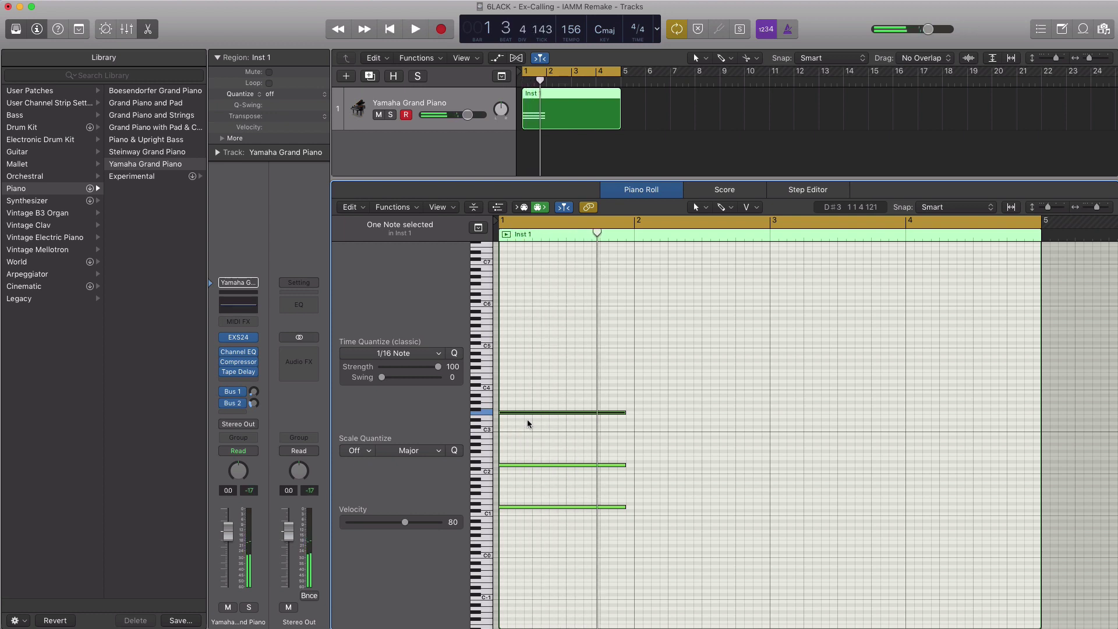
key("space")
key("space")
key("space")
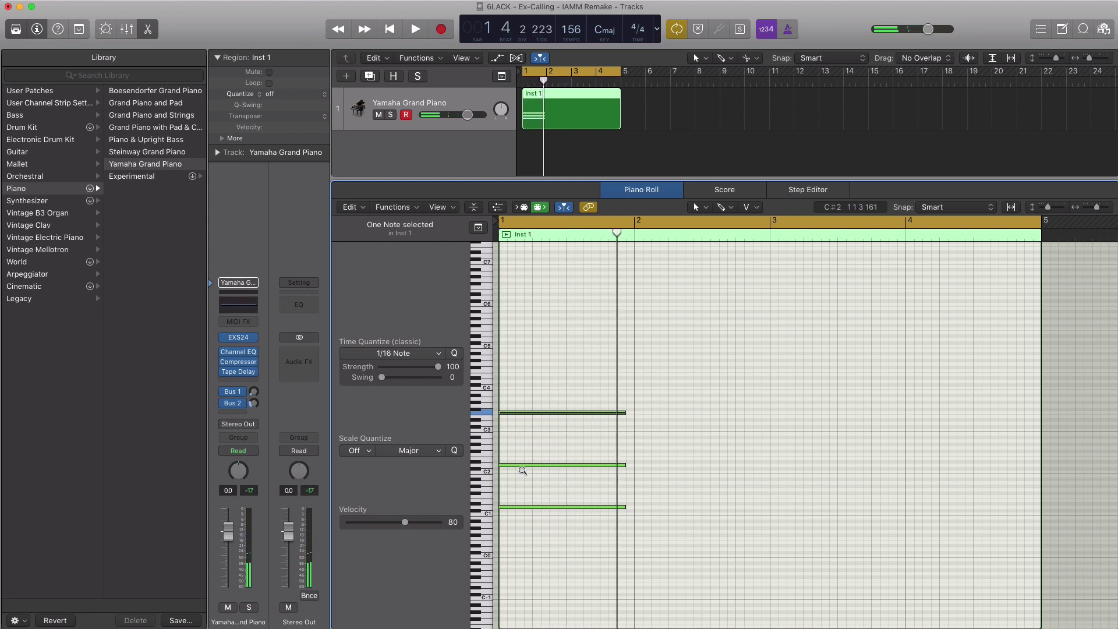
- Copy the D2 note in bar 1 up three semitones to F2 and audition the chord
left_click_drag(522, 466, 523, 455)
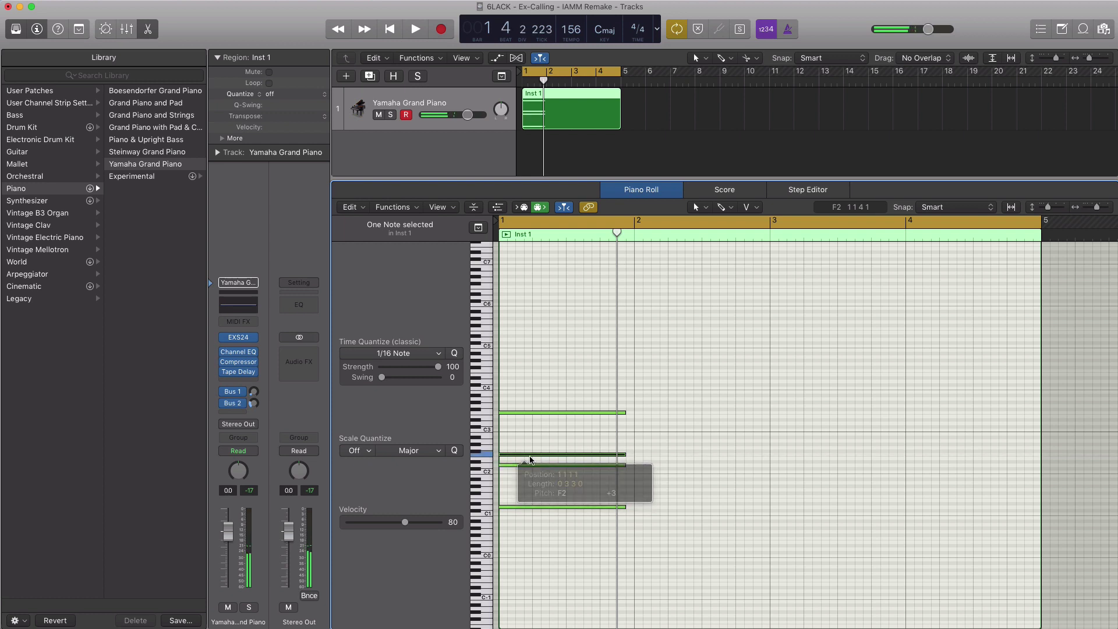
key("space")
key("space")
key("space")
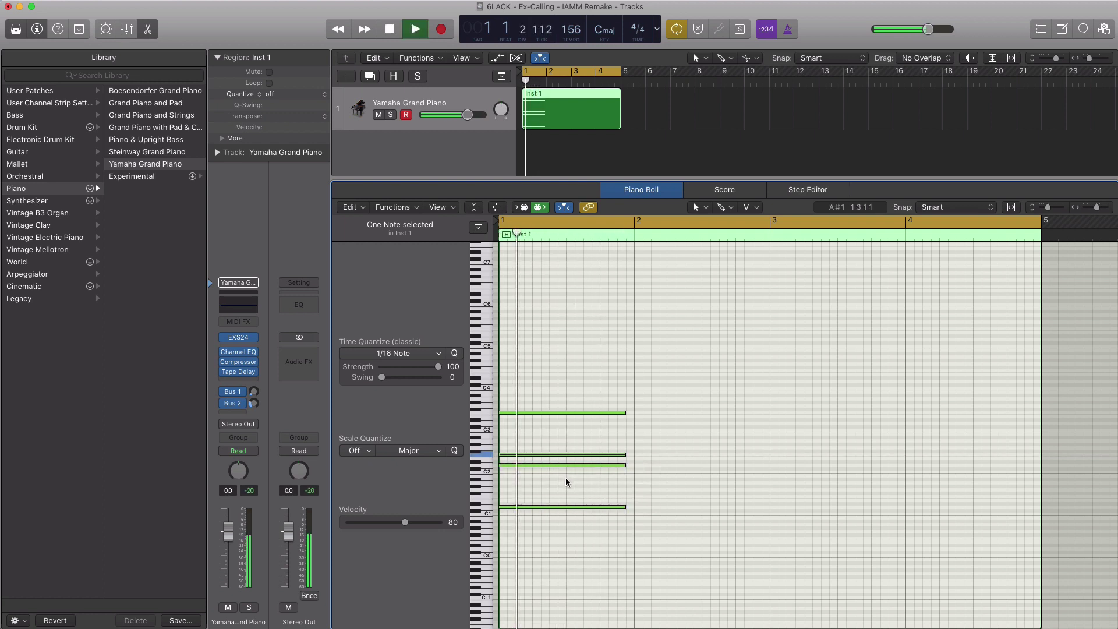
key("space")
- Trim the F3 note to start slightly after bar 1 begins and end at about beat 4, then audition it
left_click(523, 413)
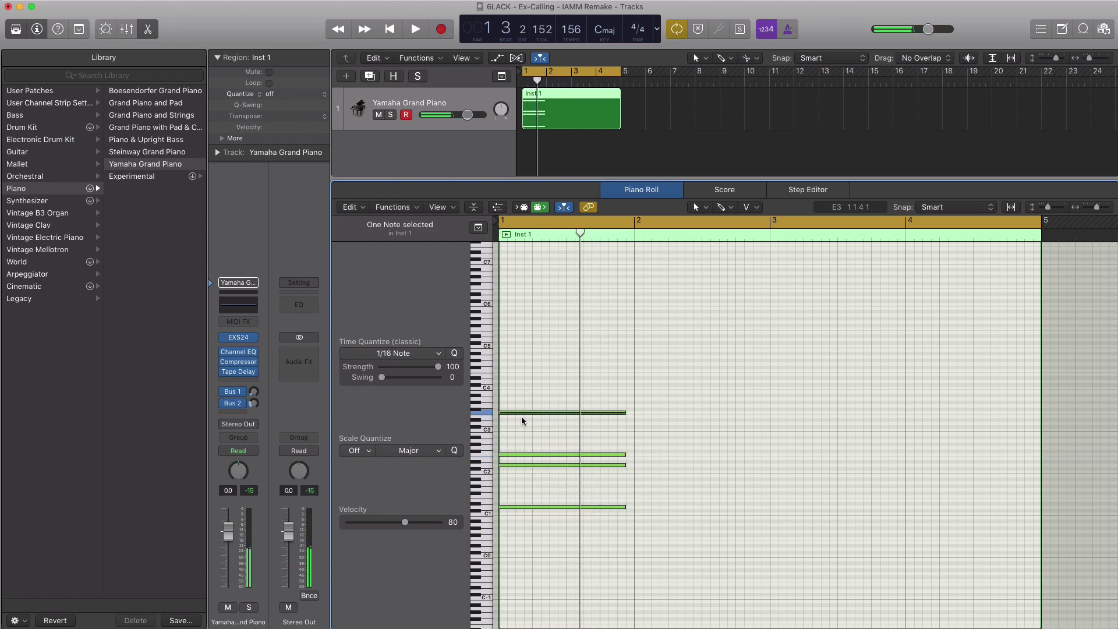
key("super+Right")
key("super+Down")
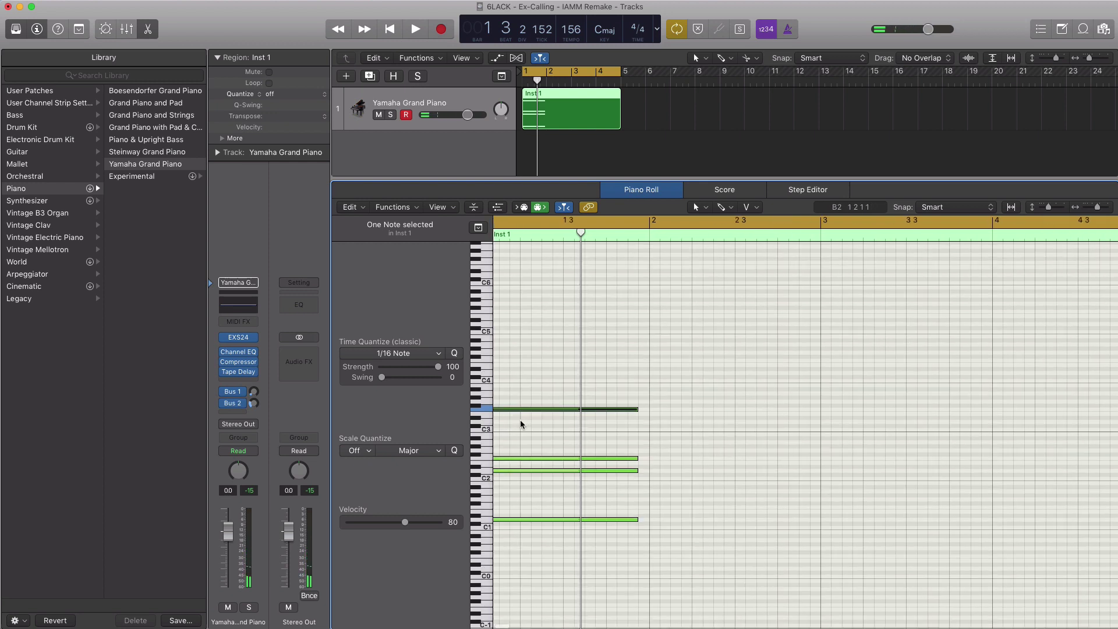
left_click_drag(502, 411, 504, 412)
left_click_drag(656, 412, 624, 413)
key("space")
left_click(624, 413)
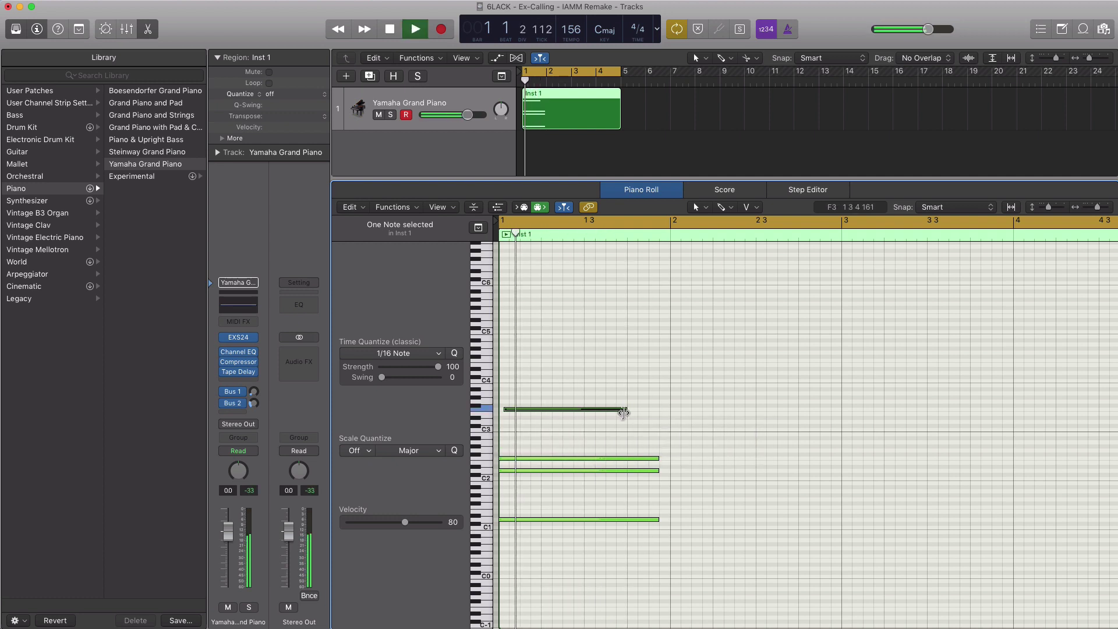
key("space")
left_click(624, 413)
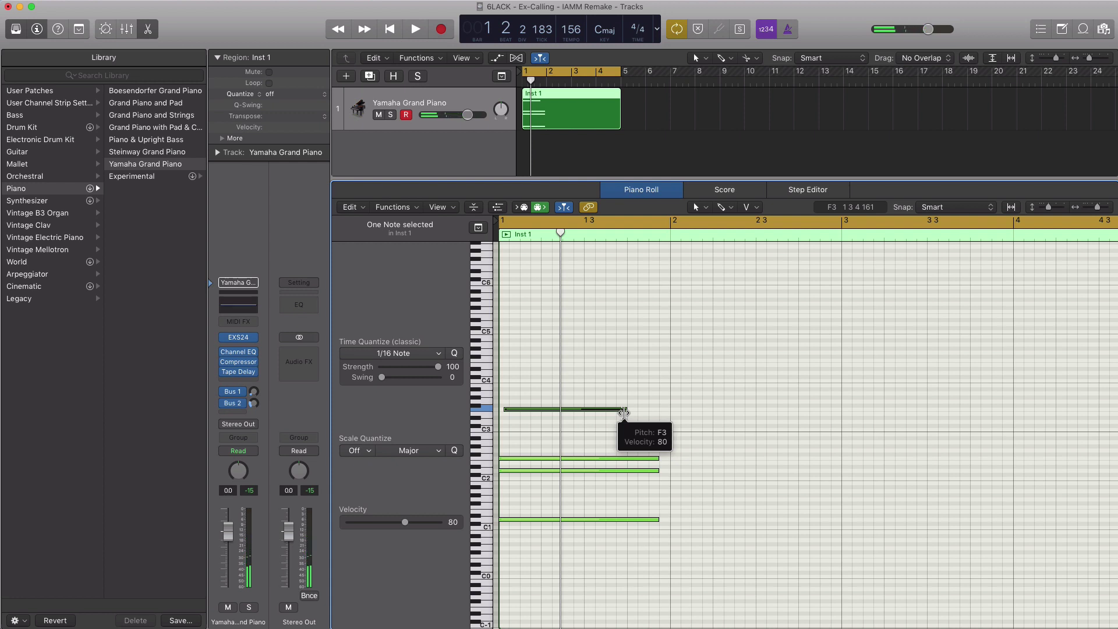
key("space")
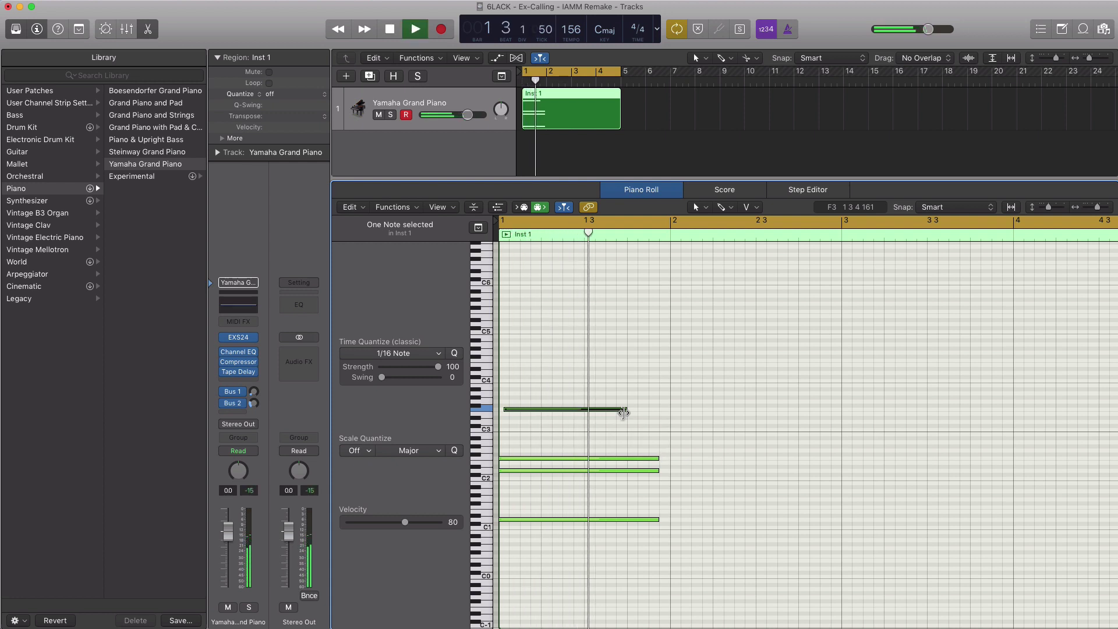
key("space")
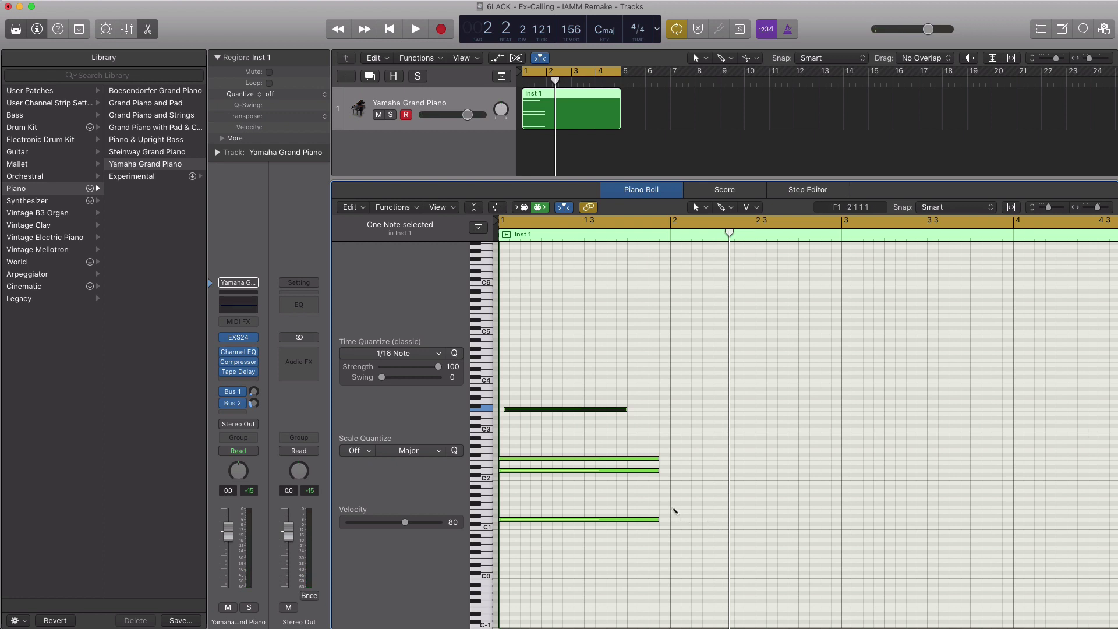
- Add F1 and D2 notes at the start of bar 2 and play them back
left_click(671, 507)
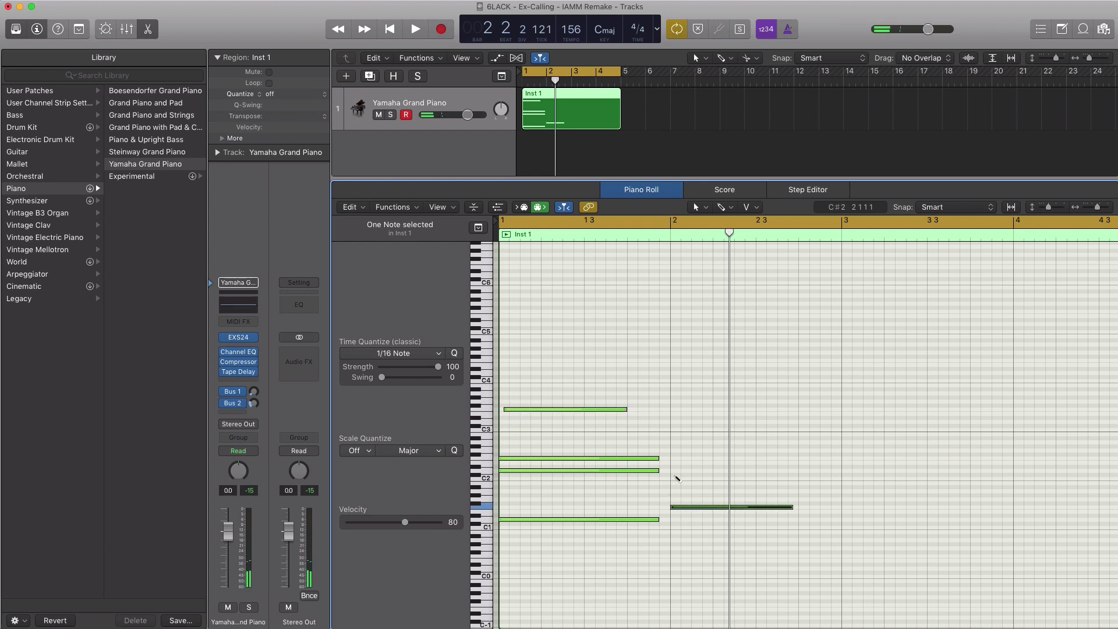
left_click(676, 471)
key("space")
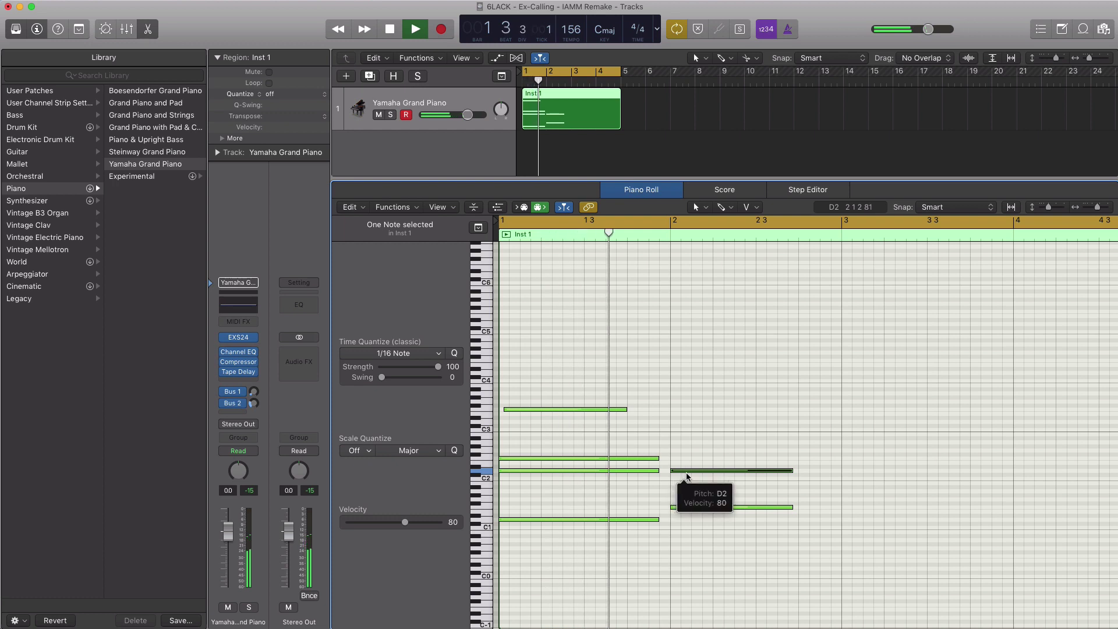
key("space")
- Move the D2 note in bar 2 up to F2, add a copy at A2, and audition the chord
left_click_drag(683, 471, 679, 444)
key("space")
key("space")
key("space")
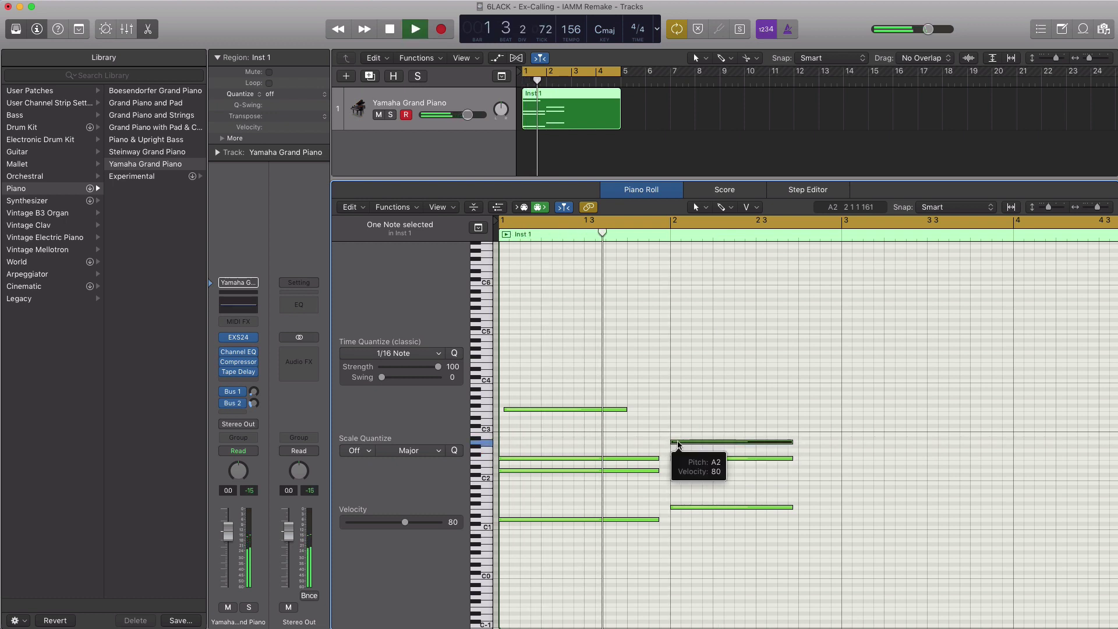
key("space")
key("space")
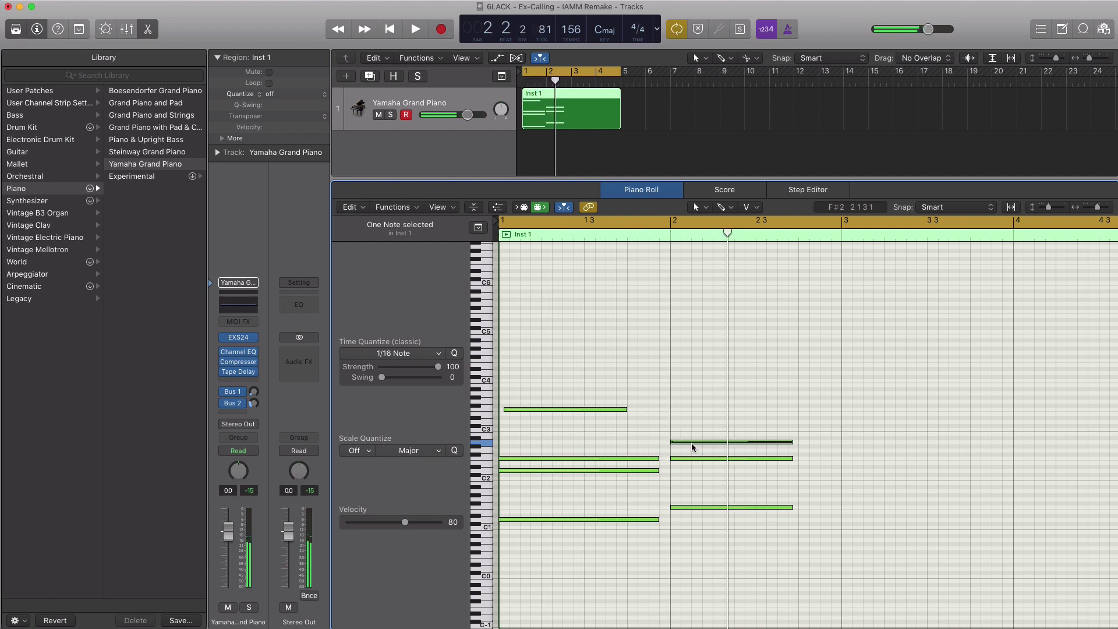
- Copy the A2 note in bar 2 up an octave to A3 and play the chord
left_click(692, 437)
left_click_drag(688, 440, 696, 418)
key("space")
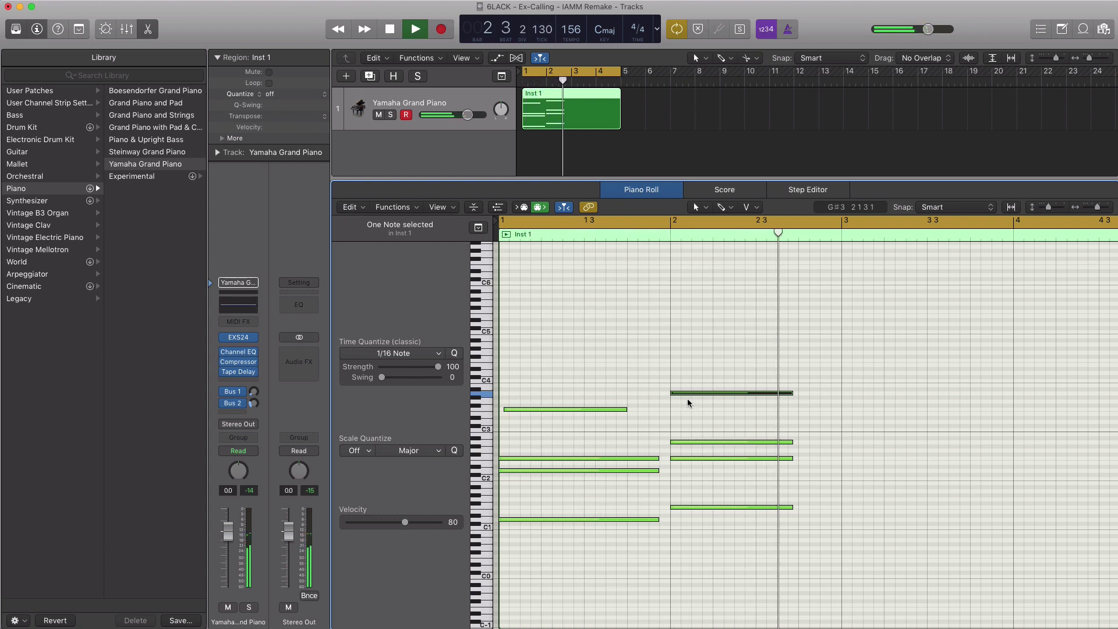
key("space")
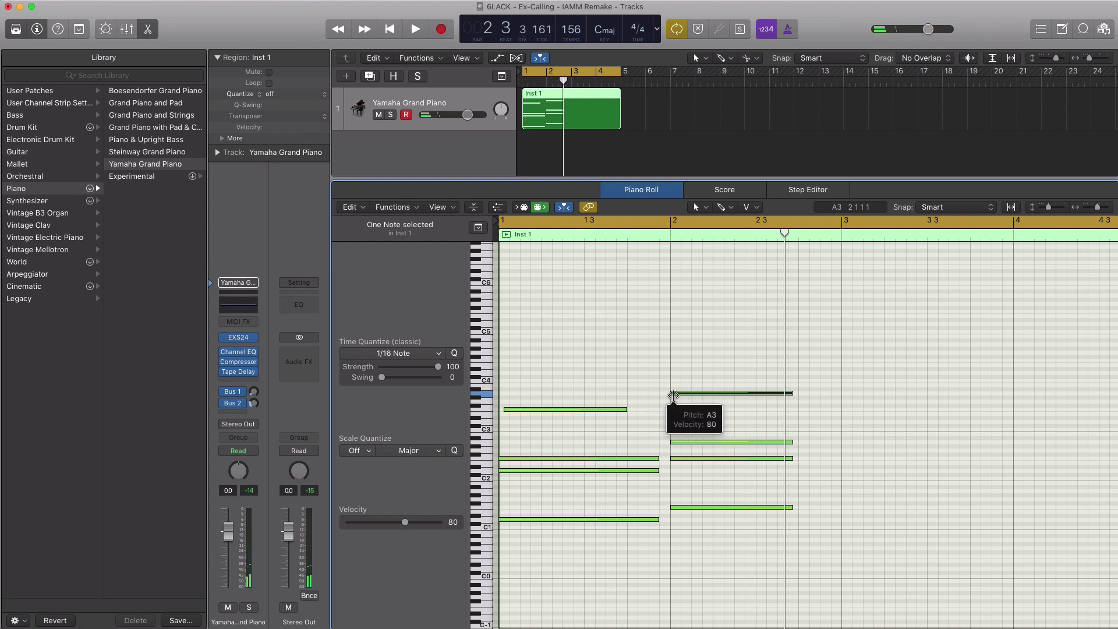
- Trim the start of the A3 note to slightly after bar 2 begins and play back the progression
left_click_drag(673, 396, 677, 404)
left_click(677, 404)
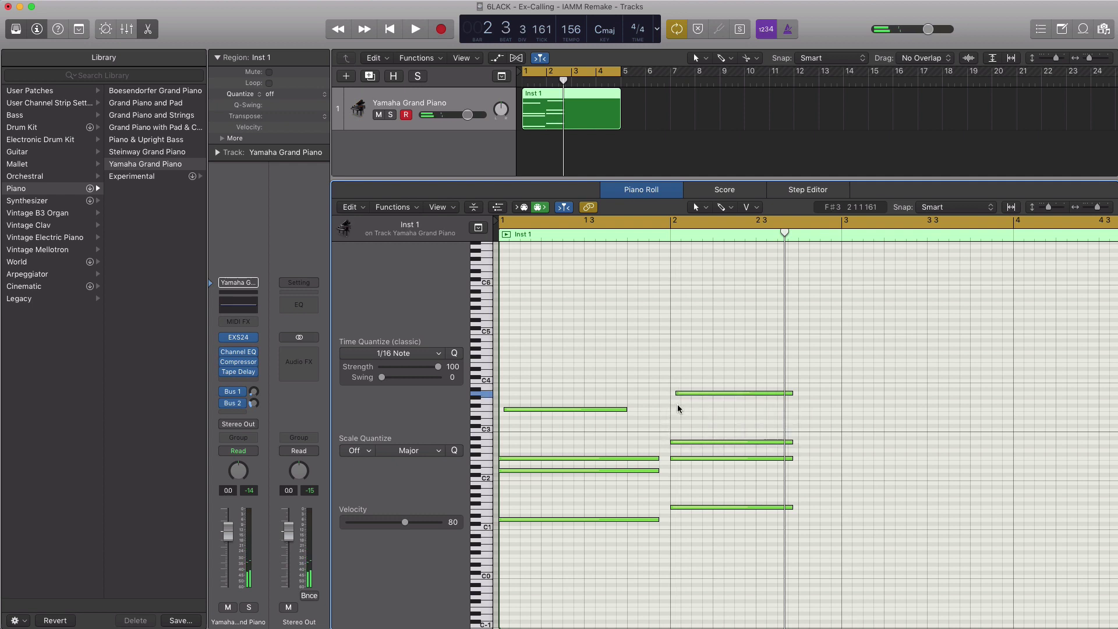
key("space")
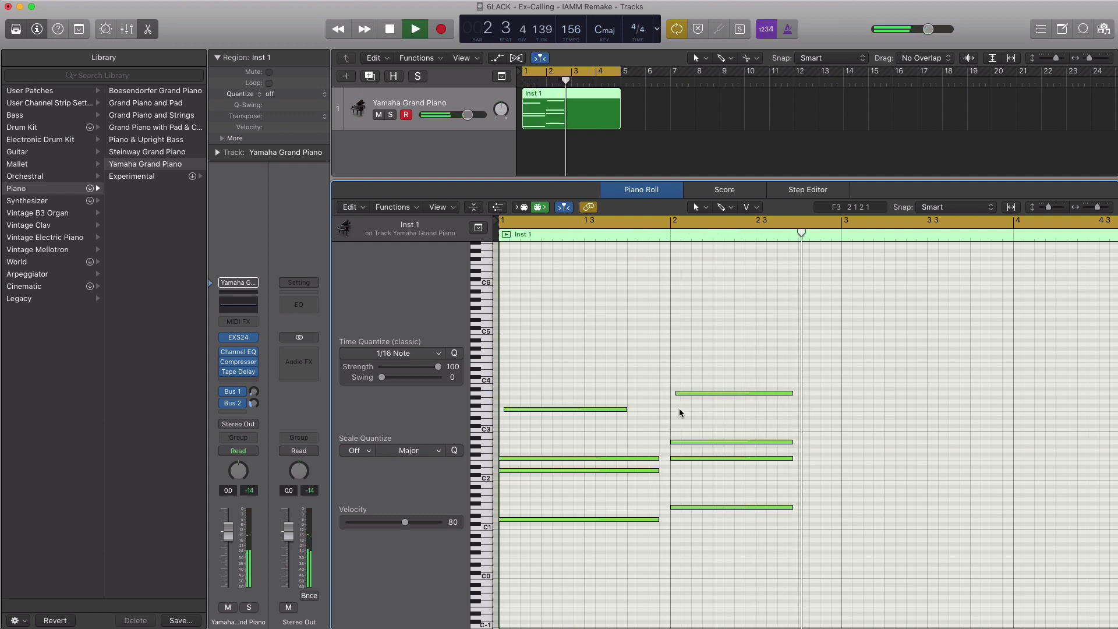
key("Return")
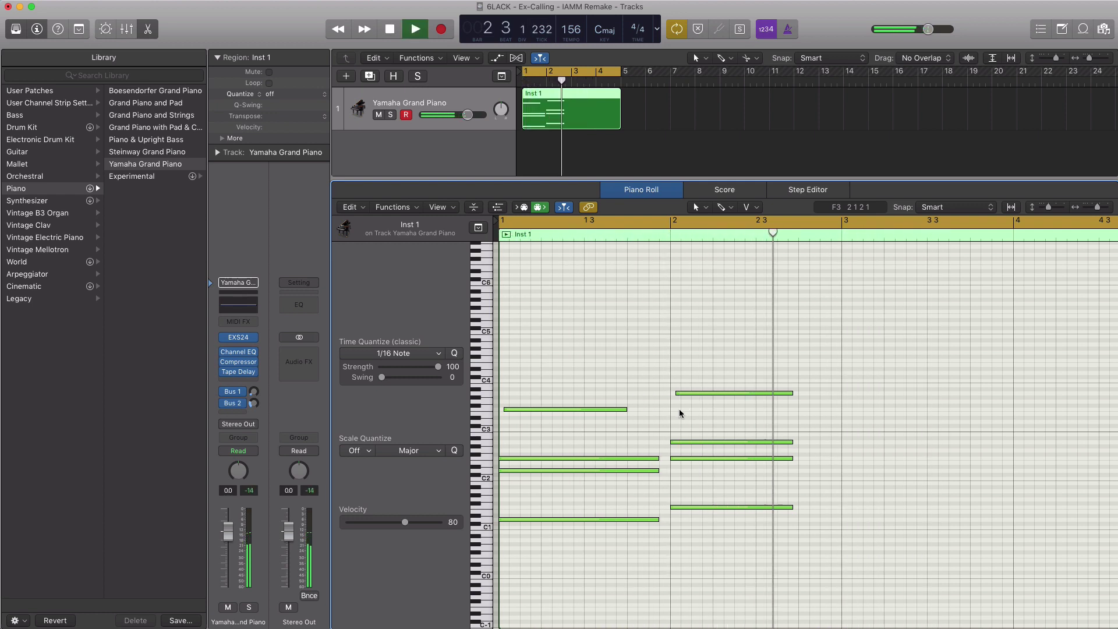
- Lengthen the bar 2 chord so its three lower notes end just before bar 3 and the A3 note ends slightly earlier
key("space")
left_click_drag(797, 560, 745, 353)
left_click_drag(791, 393, 814, 394)
key("space")
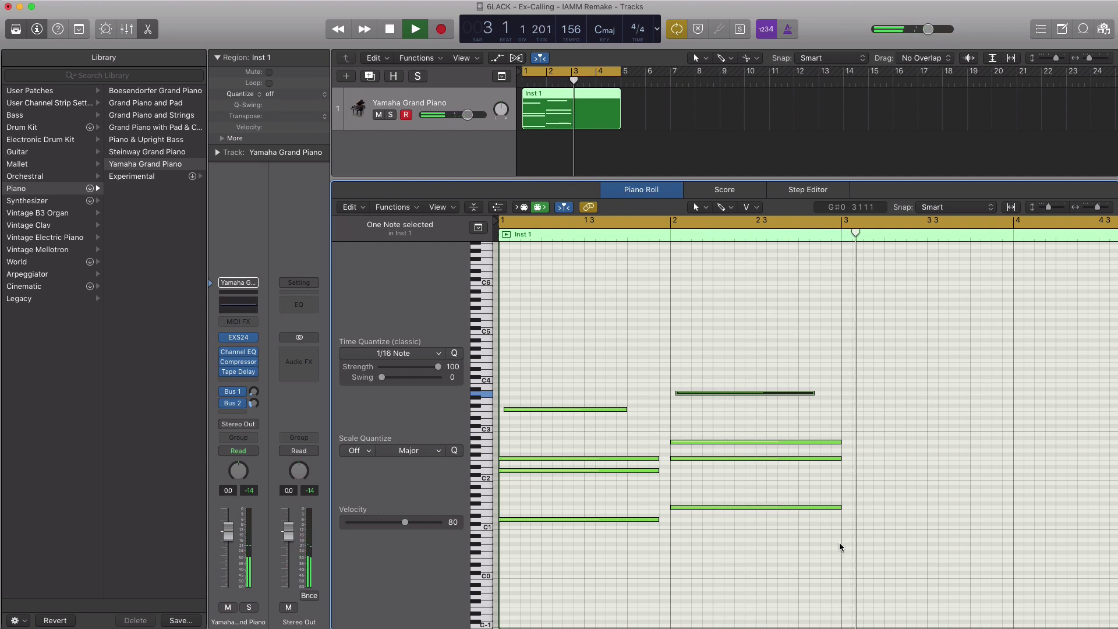
key("space")
left_click_drag(840, 543, 830, 444)
left_click(873, 474)
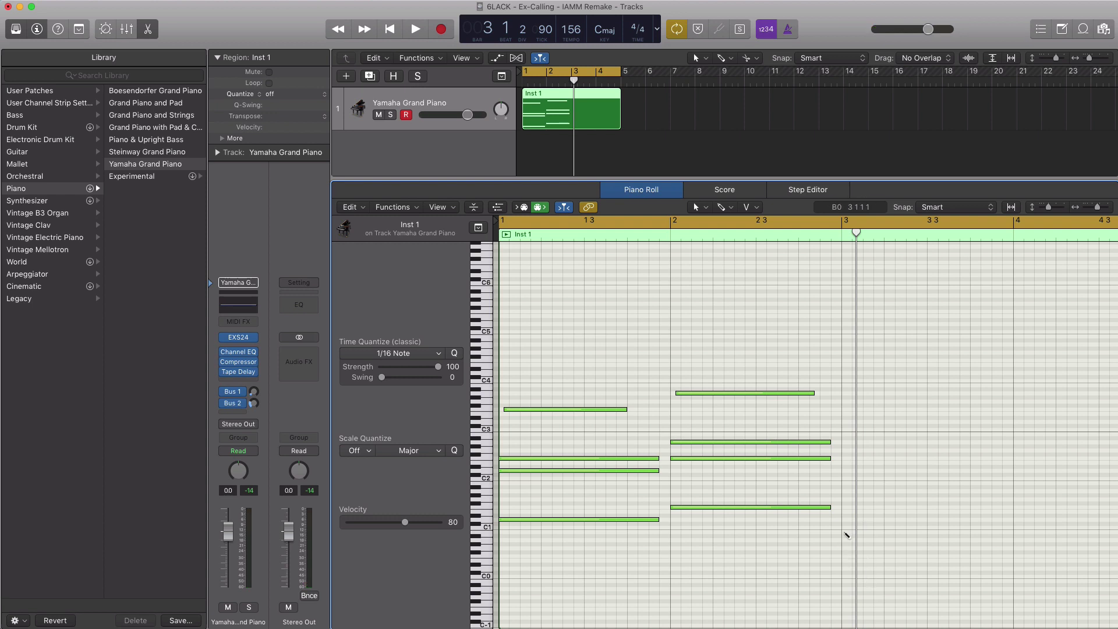
- Add an A#0 note at the start of bar 3 and copy it up an octave to A#1
left_click(848, 536)
key("space")
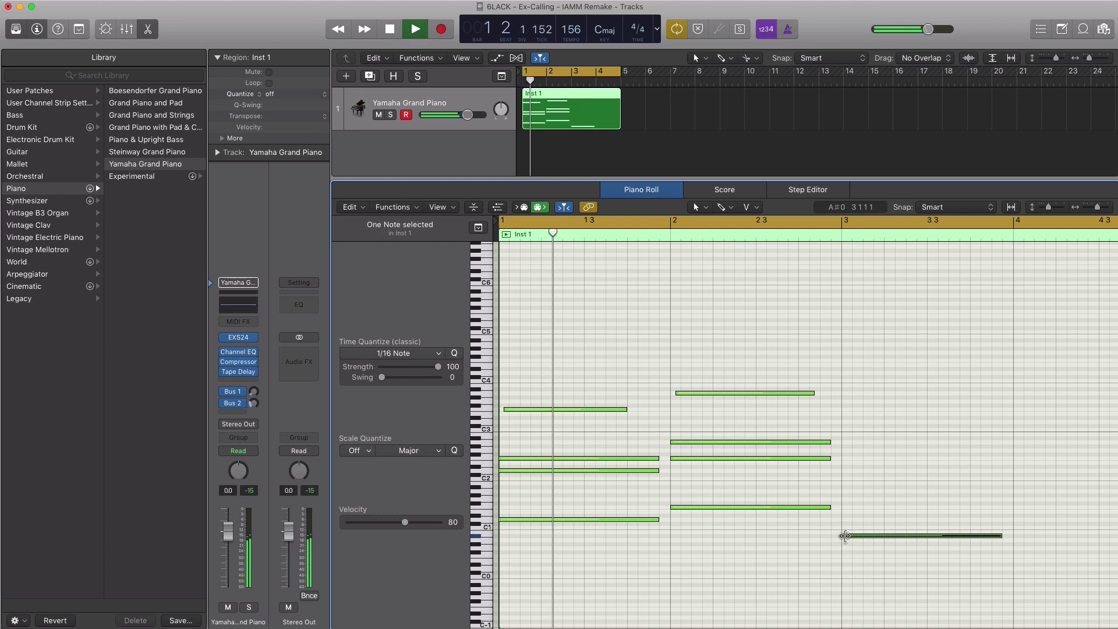
left_click_drag(843, 535, 845, 486)
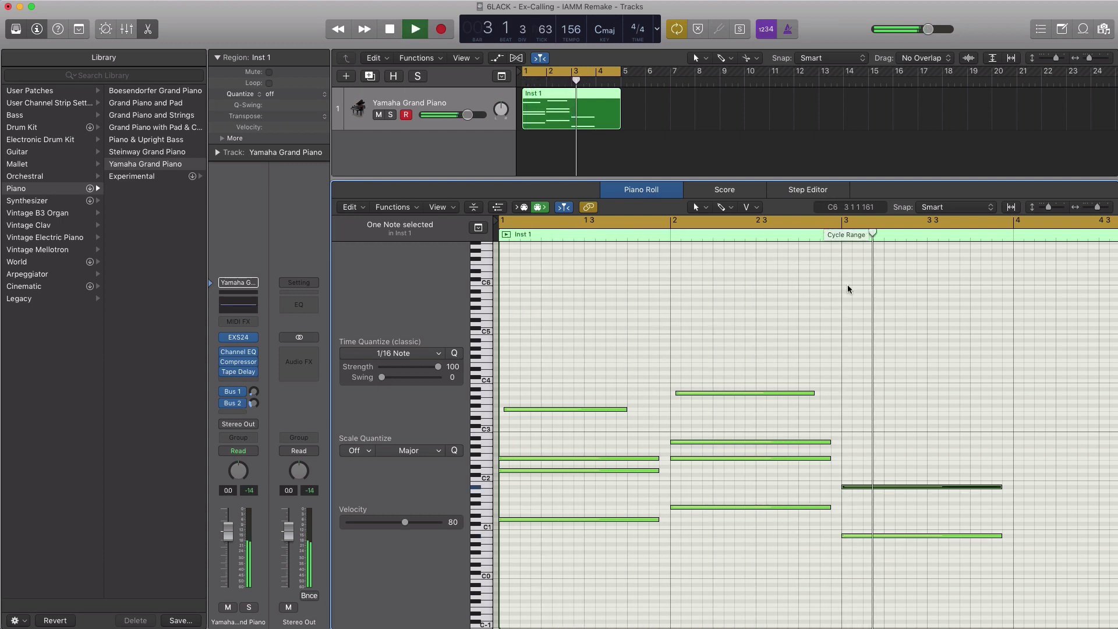
key("space")
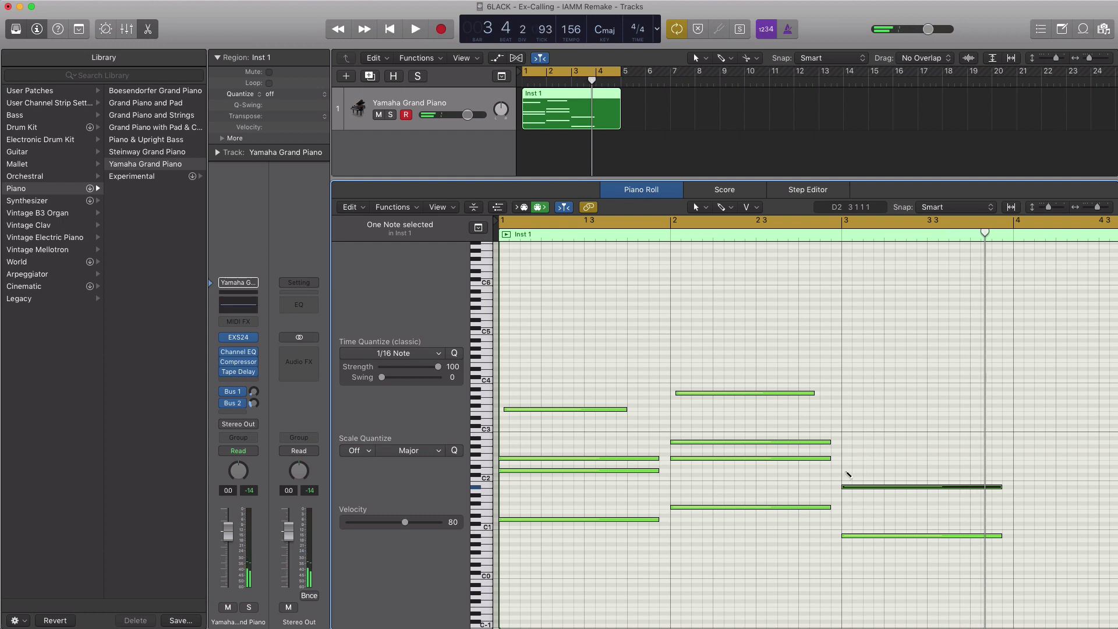
- Add a D2 note at the start of bar 3, copy it up an octave to D3, and audition the chord
left_click(849, 472)
key("space")
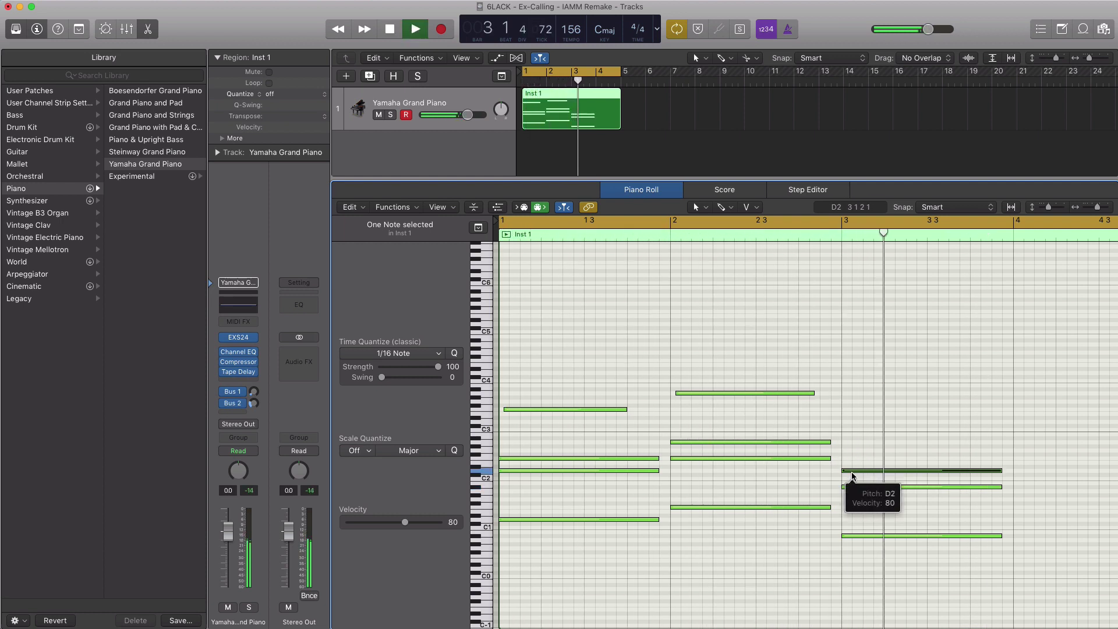
key("space")
left_click_drag(852, 472, 856, 423)
key("space")
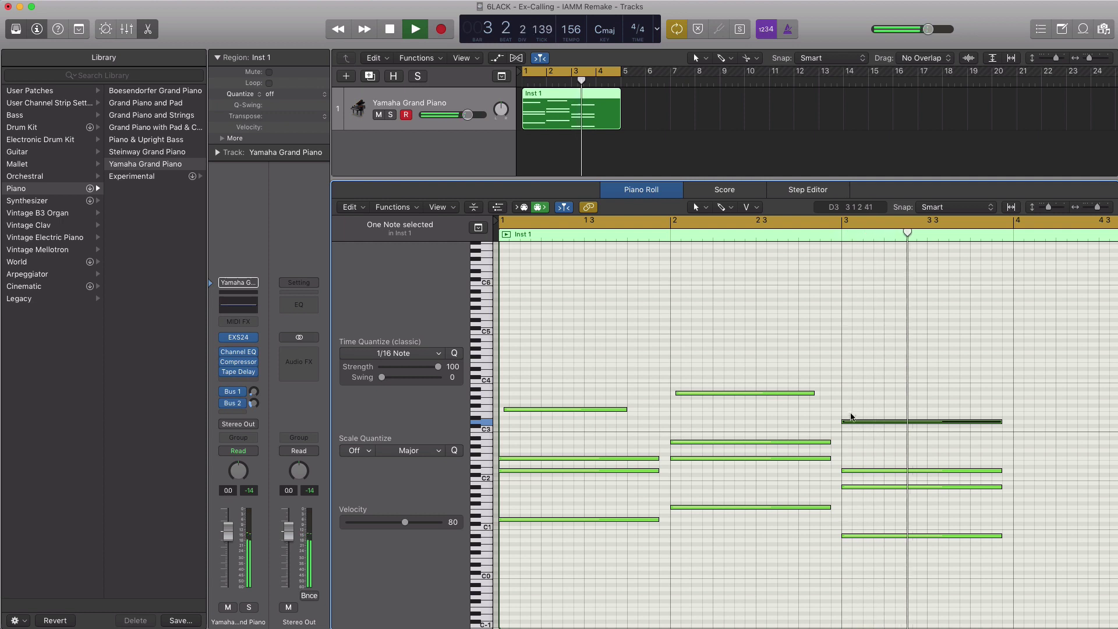
- Trim the starts of the D2 and D3 notes to slightly after bar 3 begins and play them back
key("space")
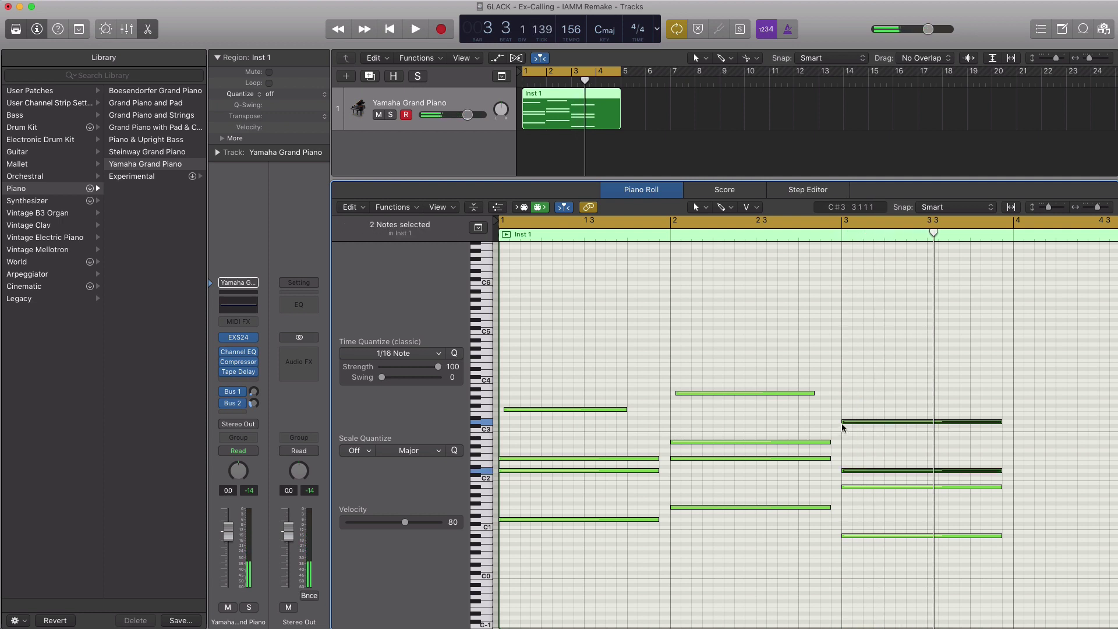
left_click_drag(842, 423, 847, 425)
key("space")
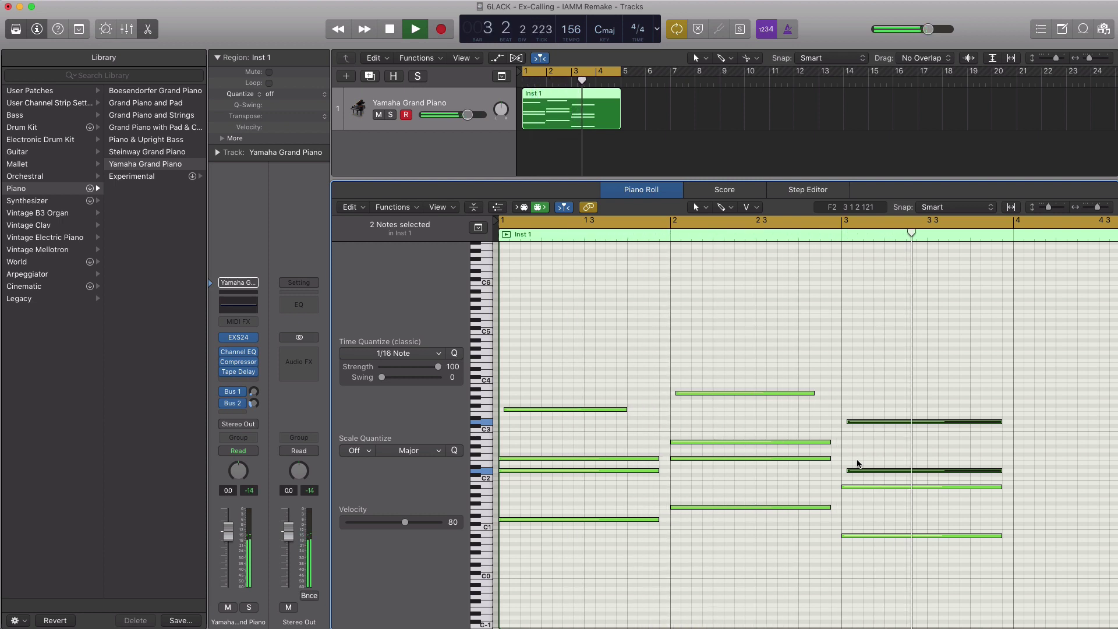
- Fine-tune the starts of the D2 and D3 notes to just a hair after bar 3 begins and play the progression back
key("space")
left_click_drag(846, 423, 846, 424)
key("super+Right")
key("super+Right")
key("super+Right")
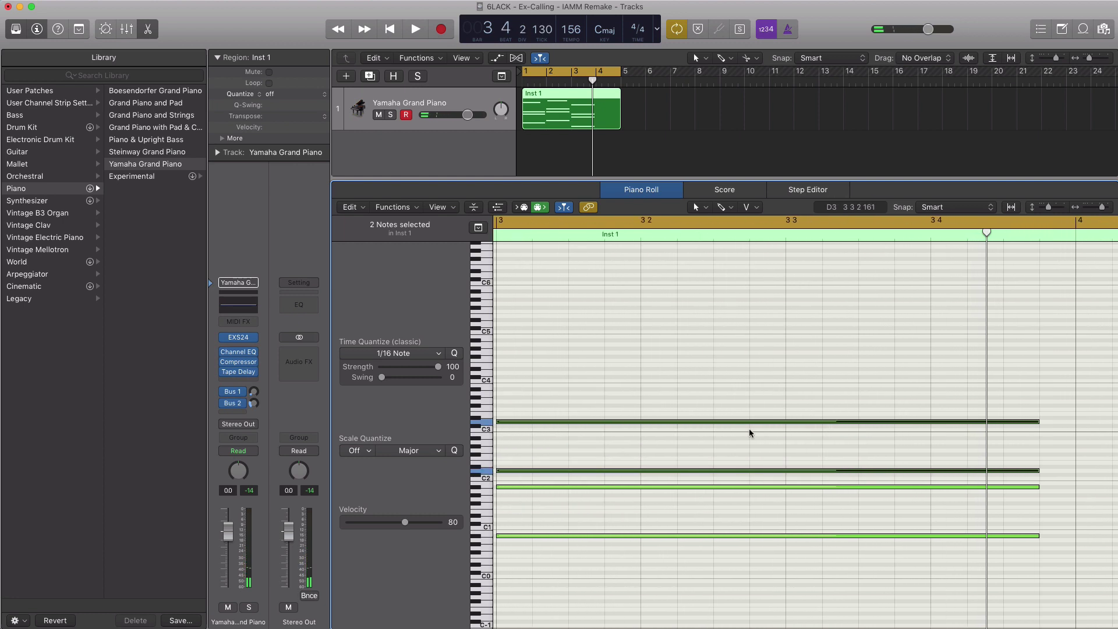
scroll(679, 432, "left", 5)
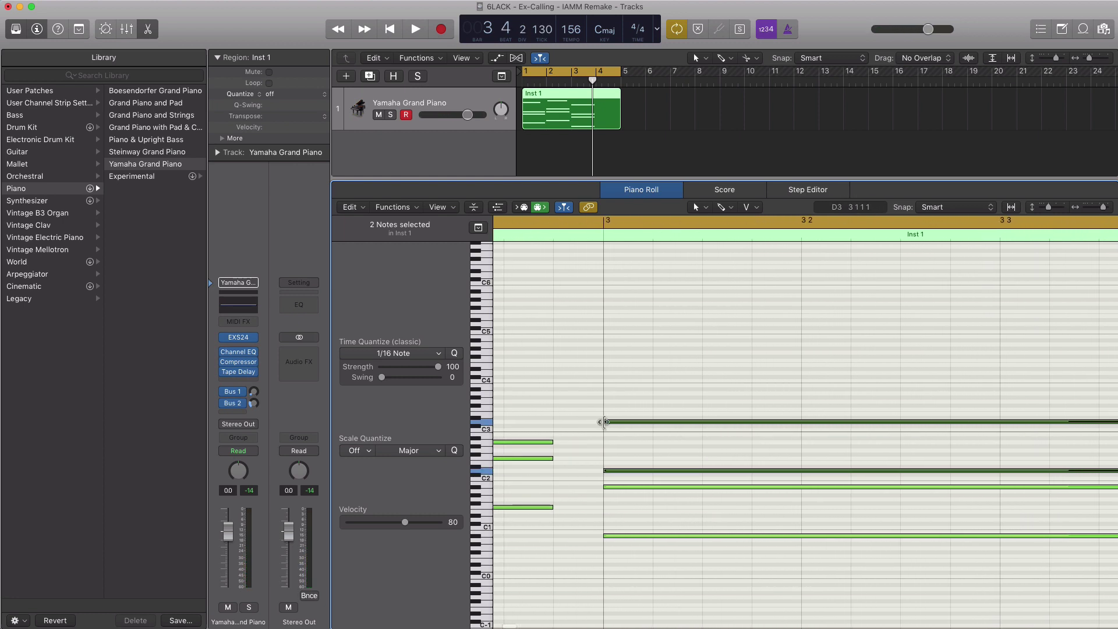
left_click_drag(606, 422, 611, 424)
key("space")
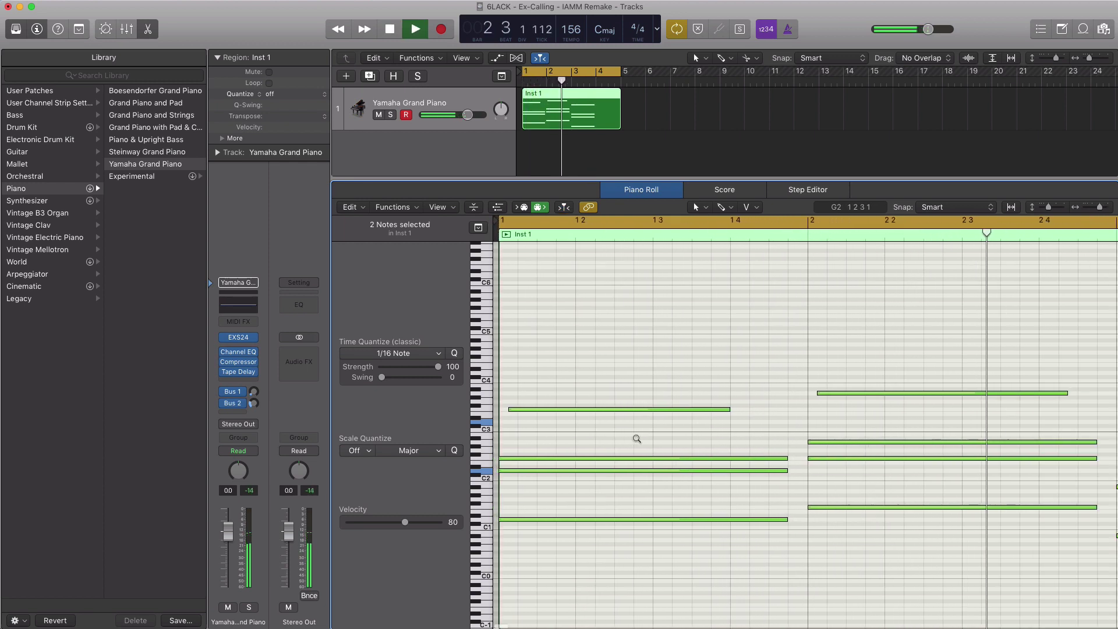
left_click(636, 438, "ctrl+alt")
key("space")
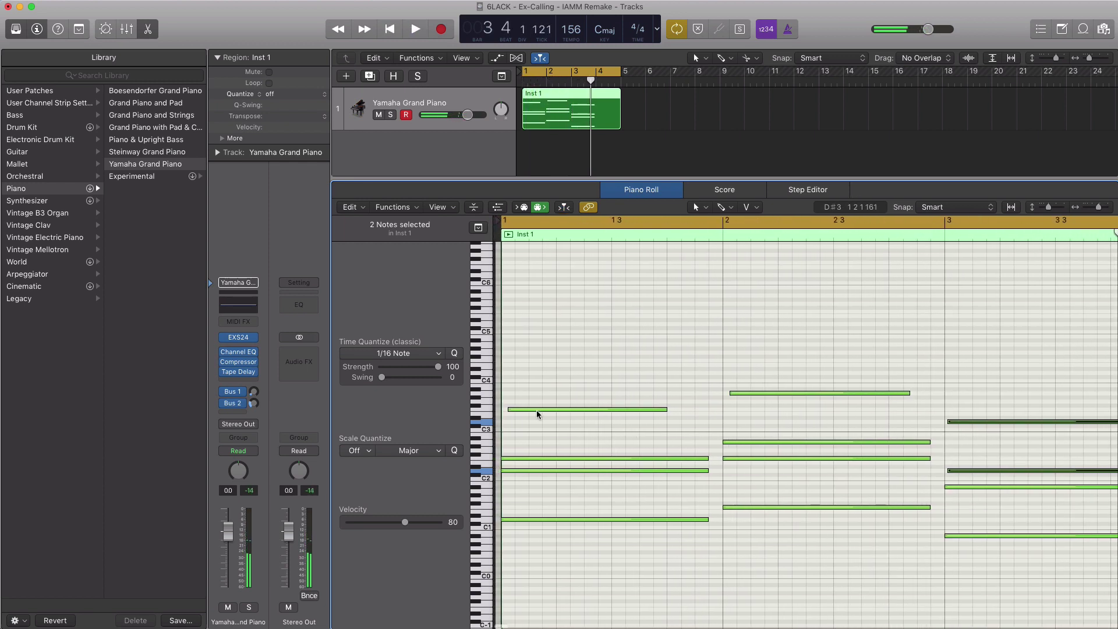
- Extend the start of the F3 note in bar 1 to just after the bar line and play the result
left_click(510, 416, "ctrl+alt")
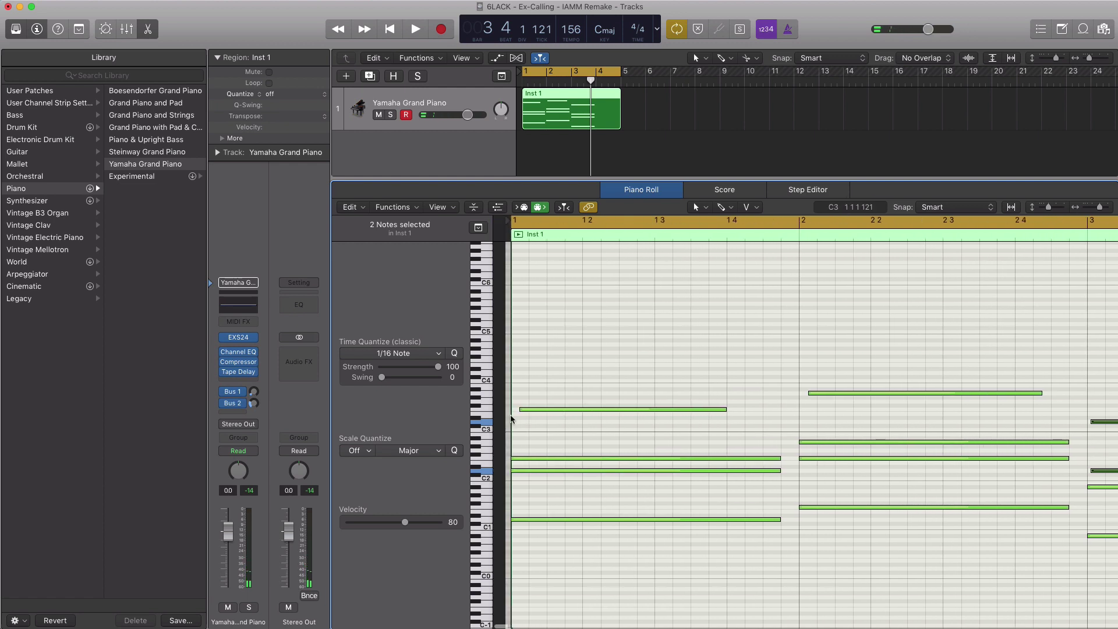
left_click_drag(507, 409, 506, 411)
key("space")
left_click(526, 422, "ctrl+alt")
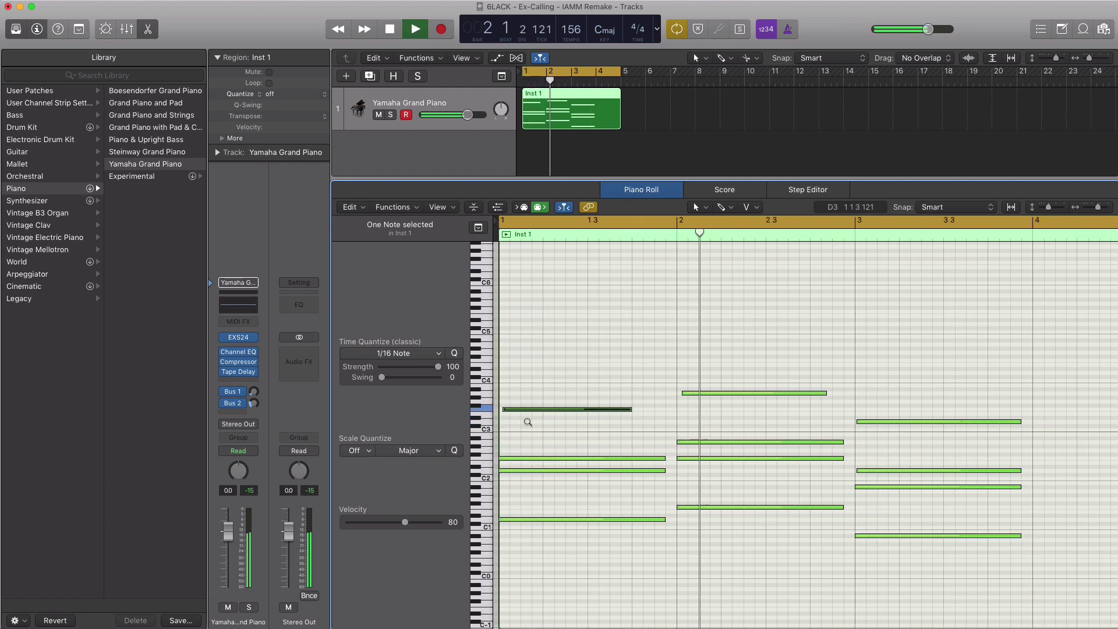
left_click(528, 422, "ctrl+alt")
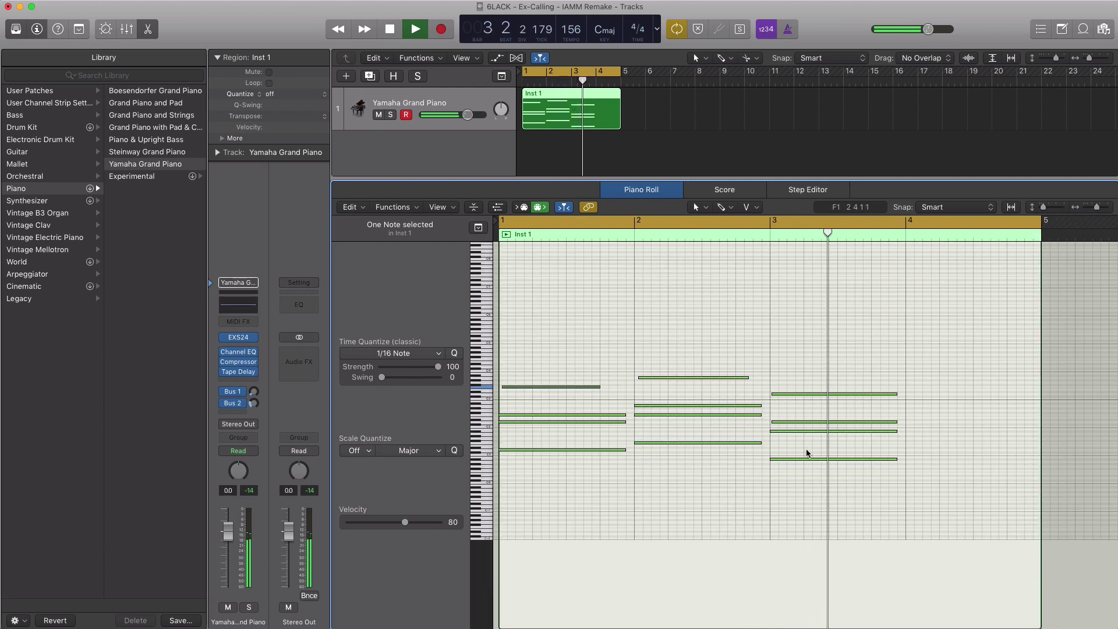
- Lengthen the bar 3 chord so its A# notes end just before bar 5 and its D notes slightly earlier, and play it
key("space")
left_click_drag(925, 481, 1005, 423)
key("space")
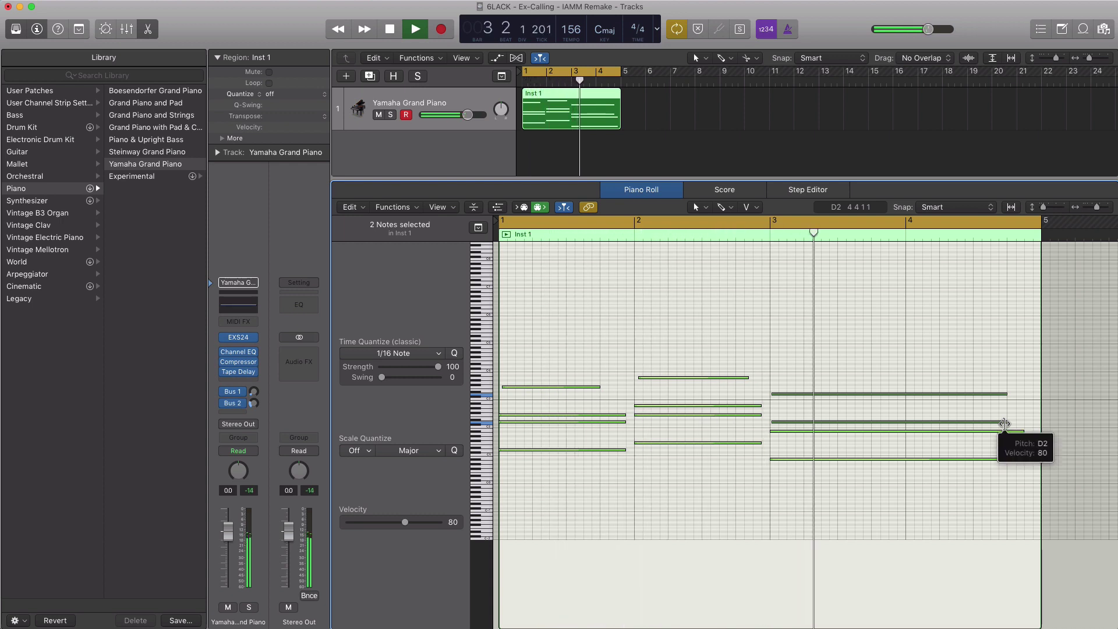
- Stop the playback and close the lower editor pane so only the arrangement is displayed
key("x")
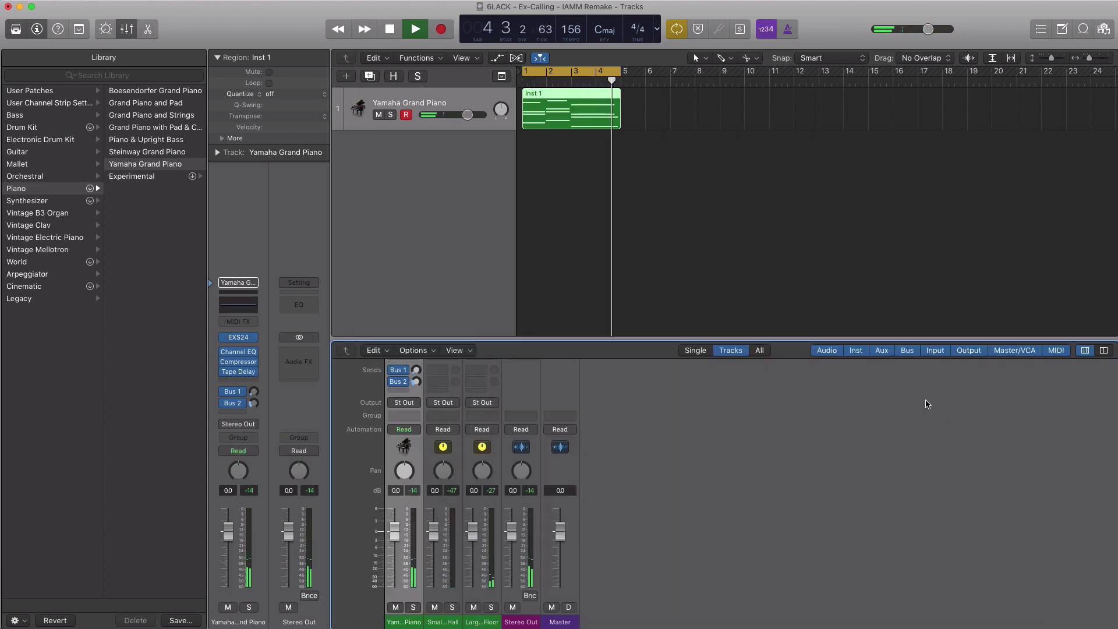
key("space")
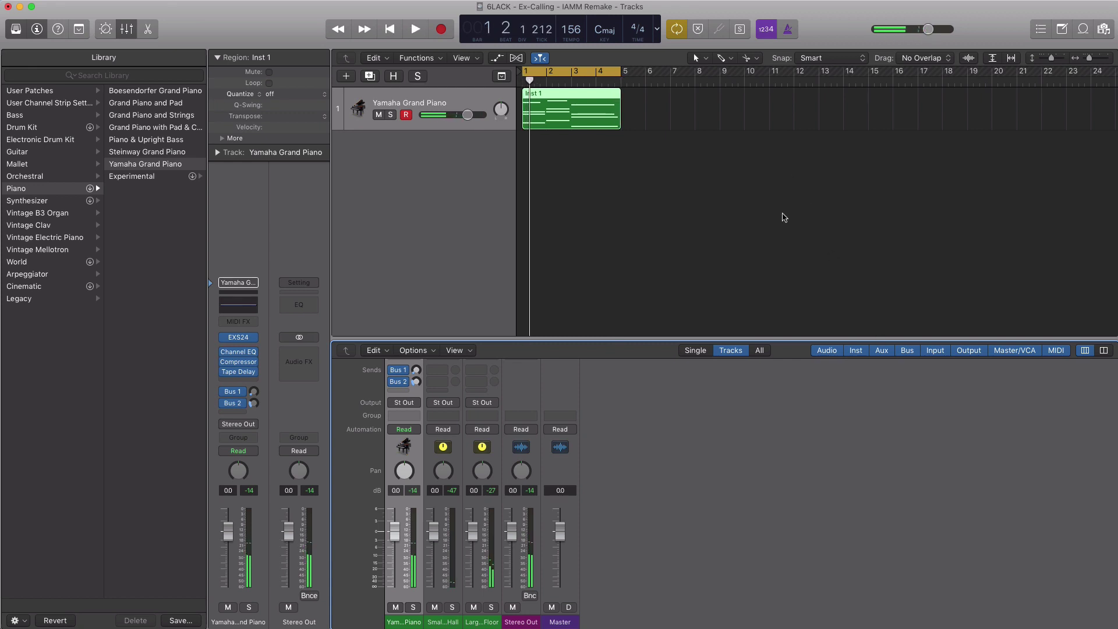
key("x")
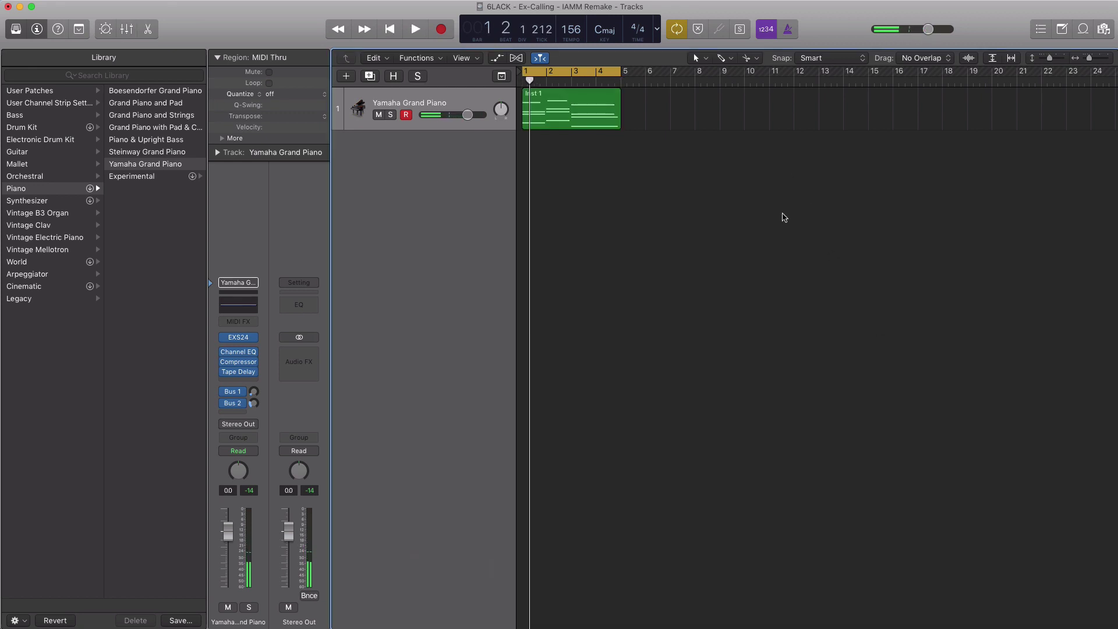
- Insert the iZotope Vinyl effect ahead of Channel EQ on the Yamaha Grand Piano channel and place its window over the arrangement
left_click(244, 350)
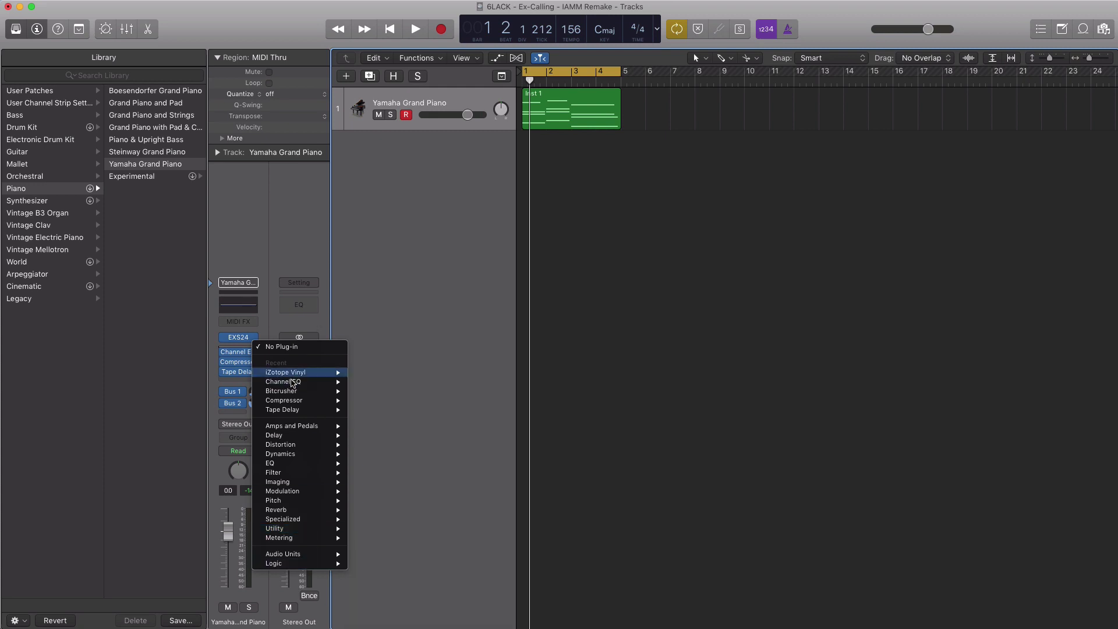
mouse_move(300, 559)
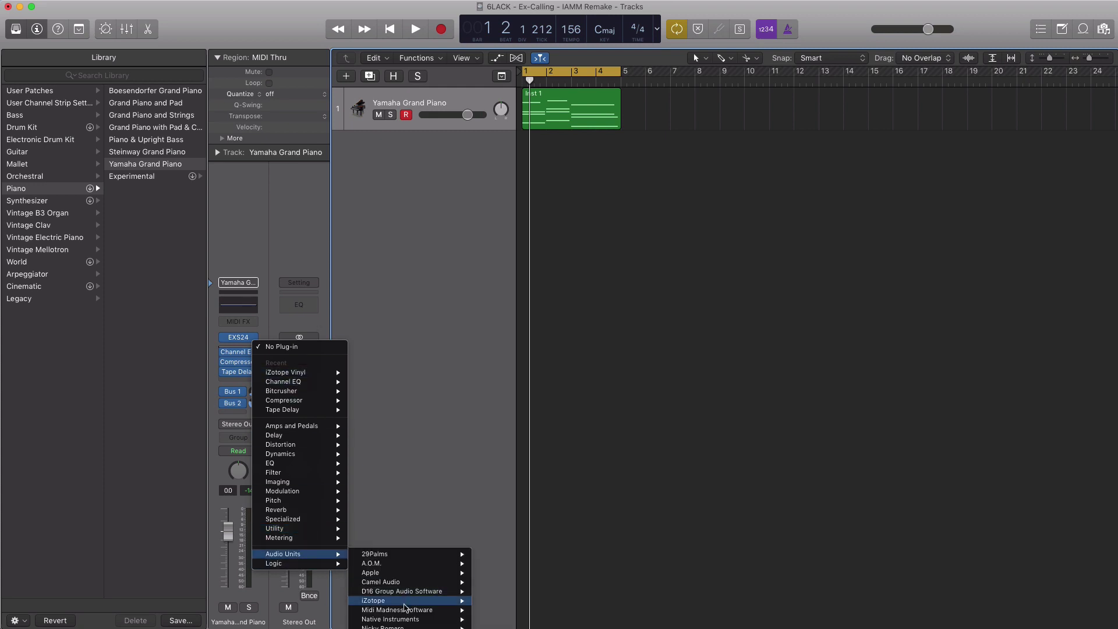
mouse_move(415, 604)
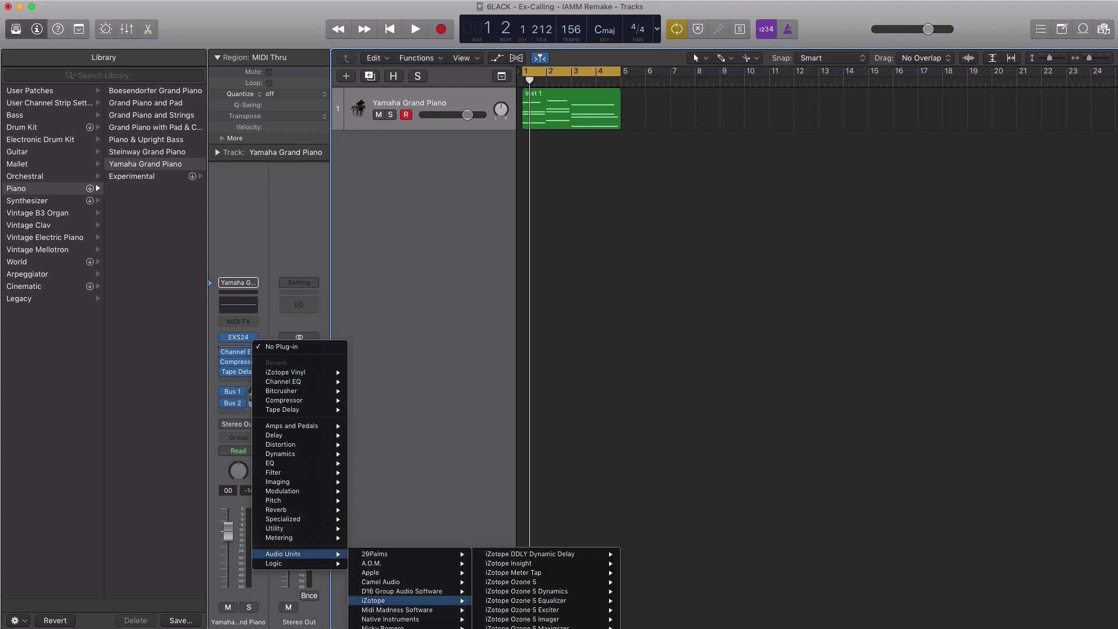
left_click(286, 373)
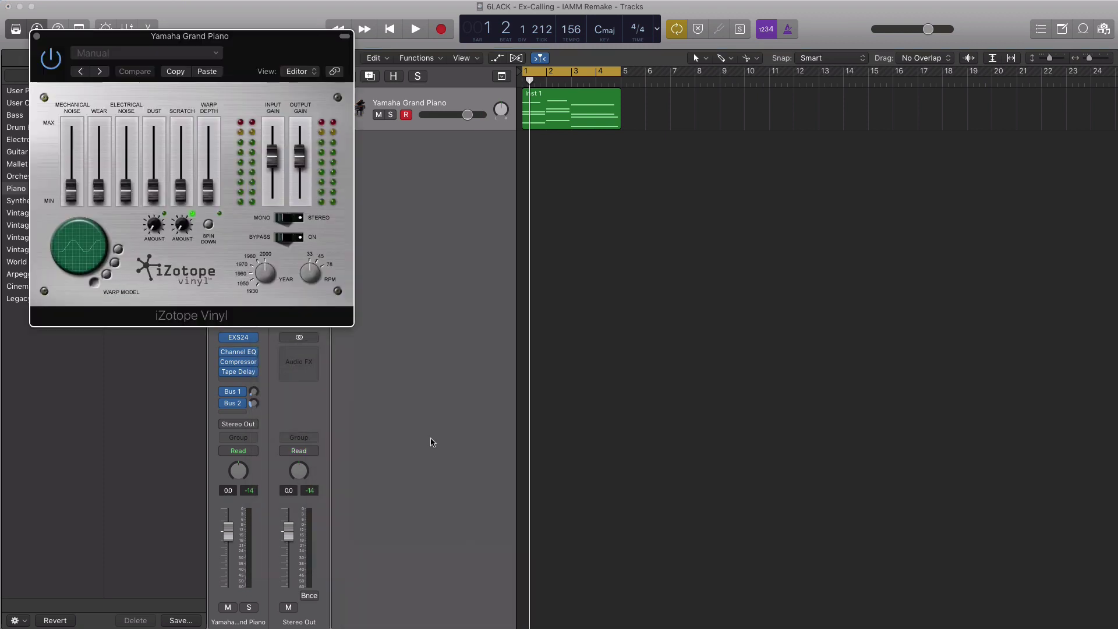
left_click_drag(264, 54, 699, 211)
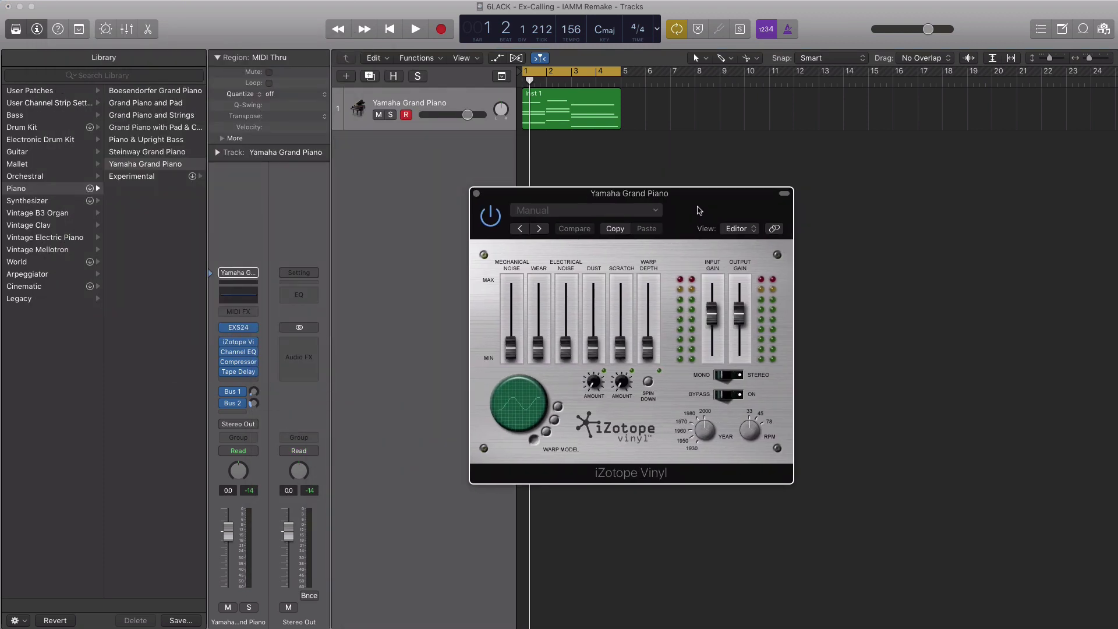
- Try Vinyl's Warp Depth near maximum while the progression plays
key("space")
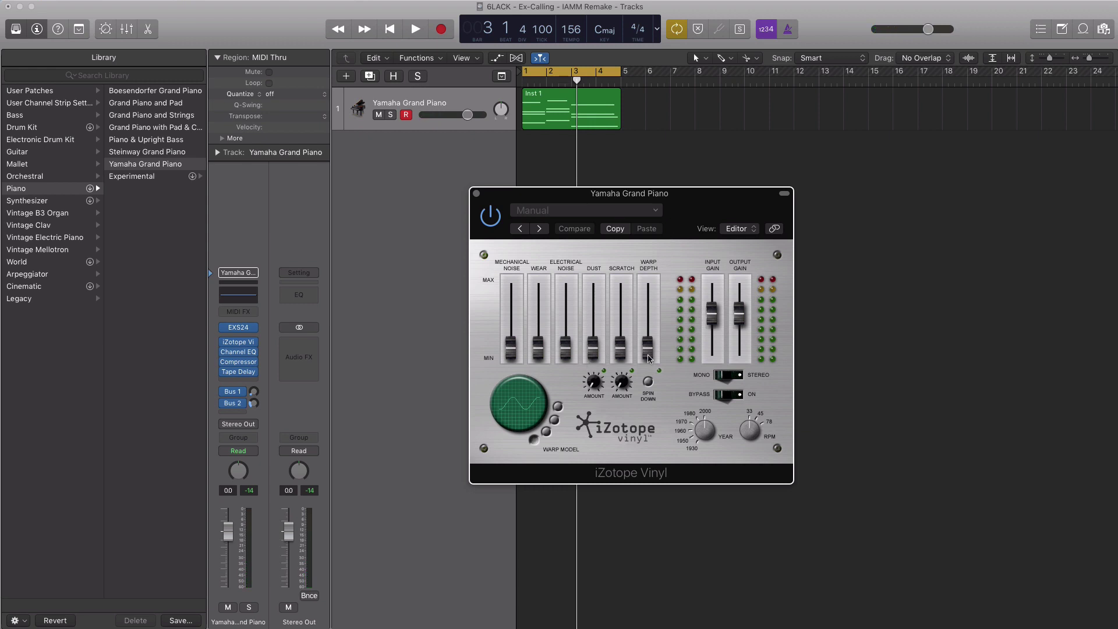
key("space")
left_click_drag(649, 358, 651, 306)
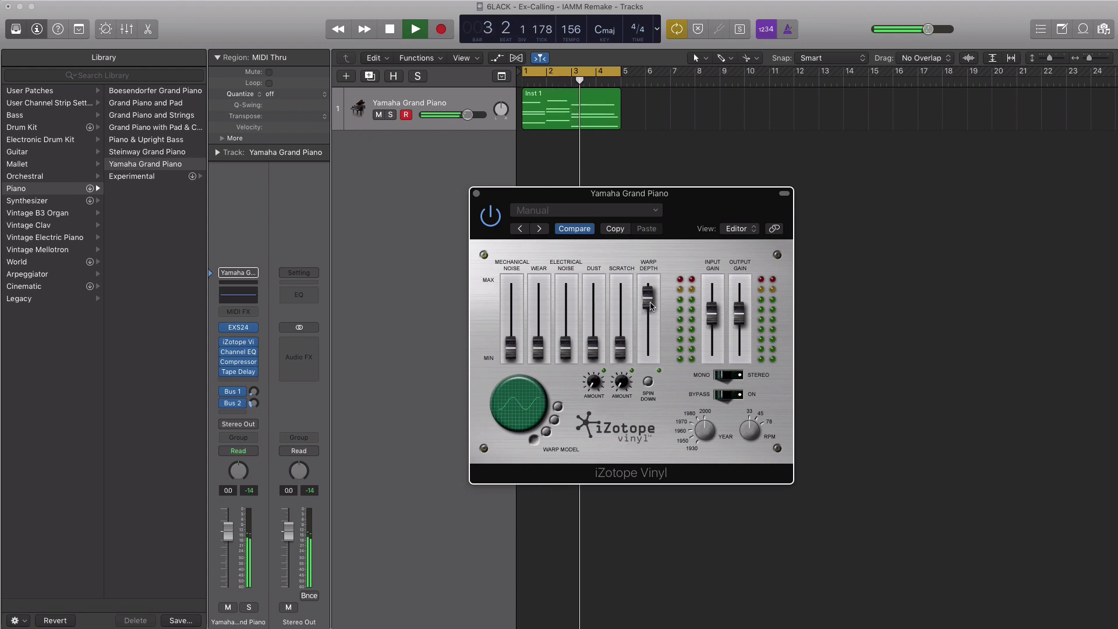
key("space")
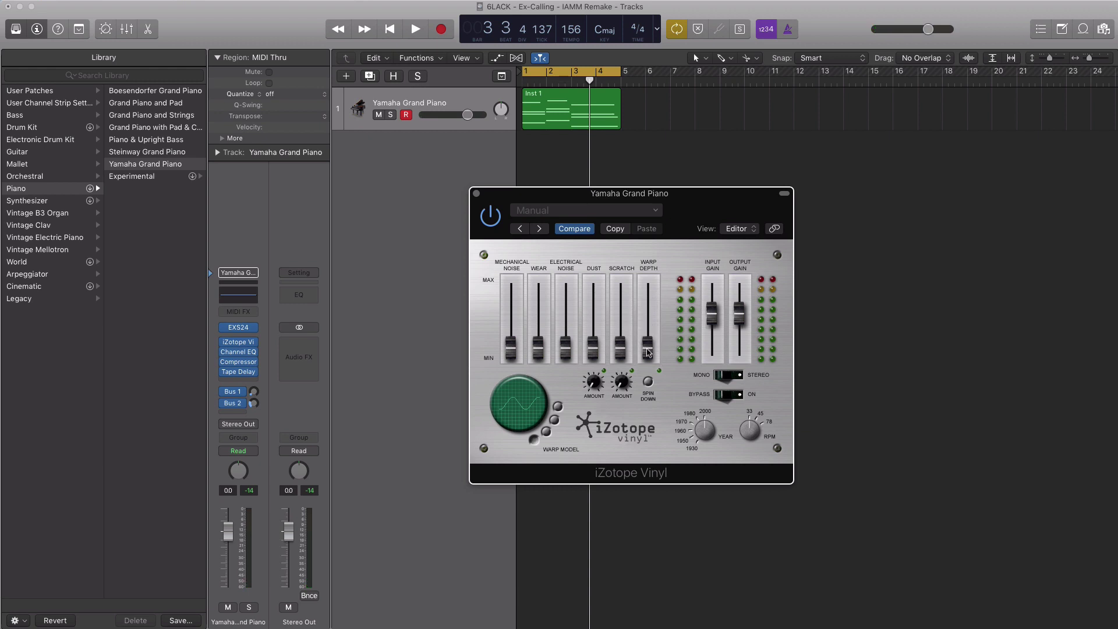
- Set Vinyl's Warp Depth to about a fifth of its range while auditioning the piano
key("space")
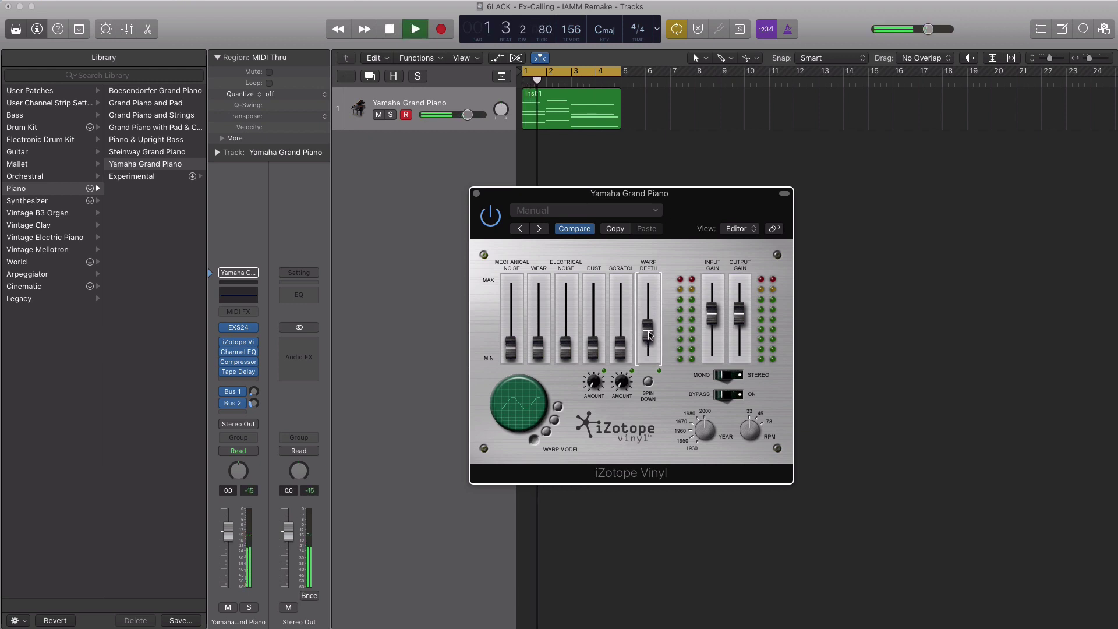
left_click_drag(649, 335, 651, 341)
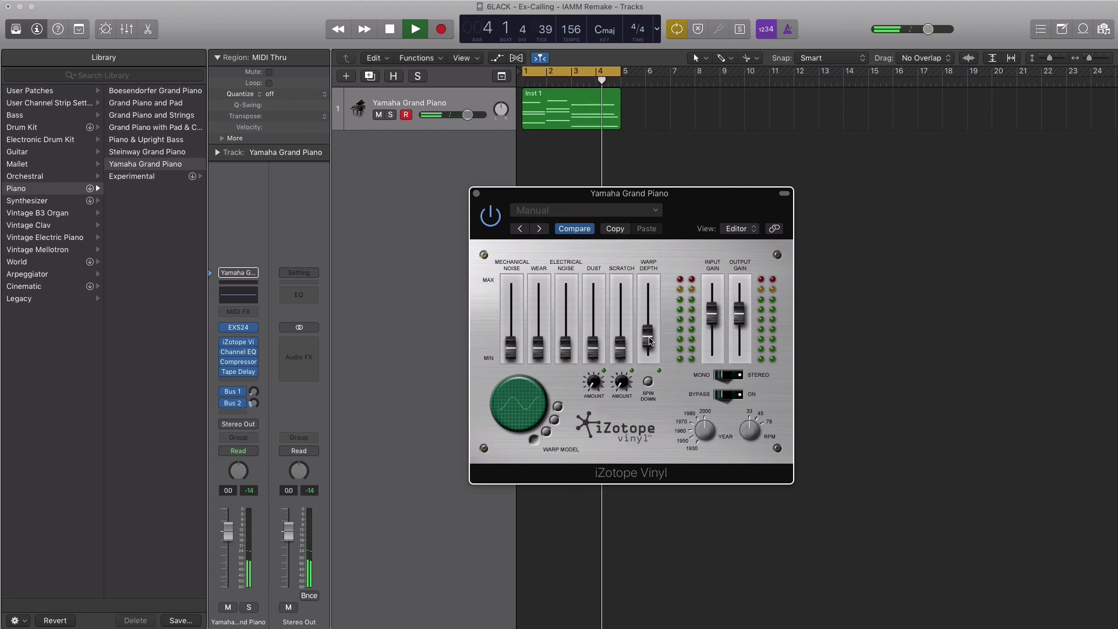
key("space")
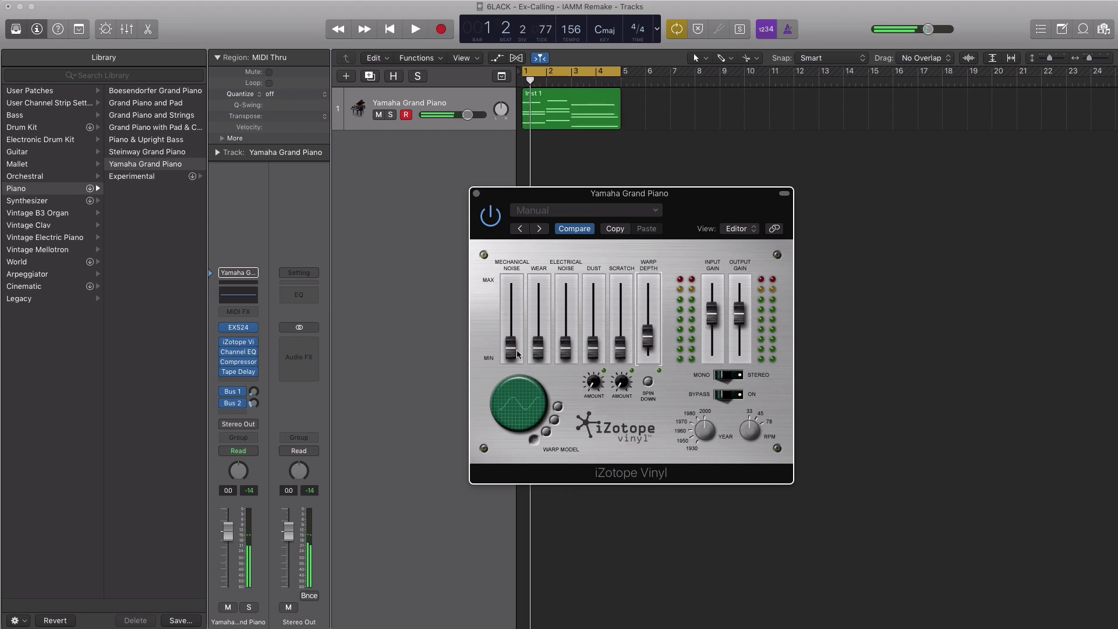
- Raise Vinyl's Mechanical Noise and Dust to about 40% of their range and nudge Warp Depth slightly lower during playback
mouse_move(512, 350)
left_mouse_down()
mouse_move(513, 303)
mouse_move(515, 333)
left_mouse_up()
key("space")
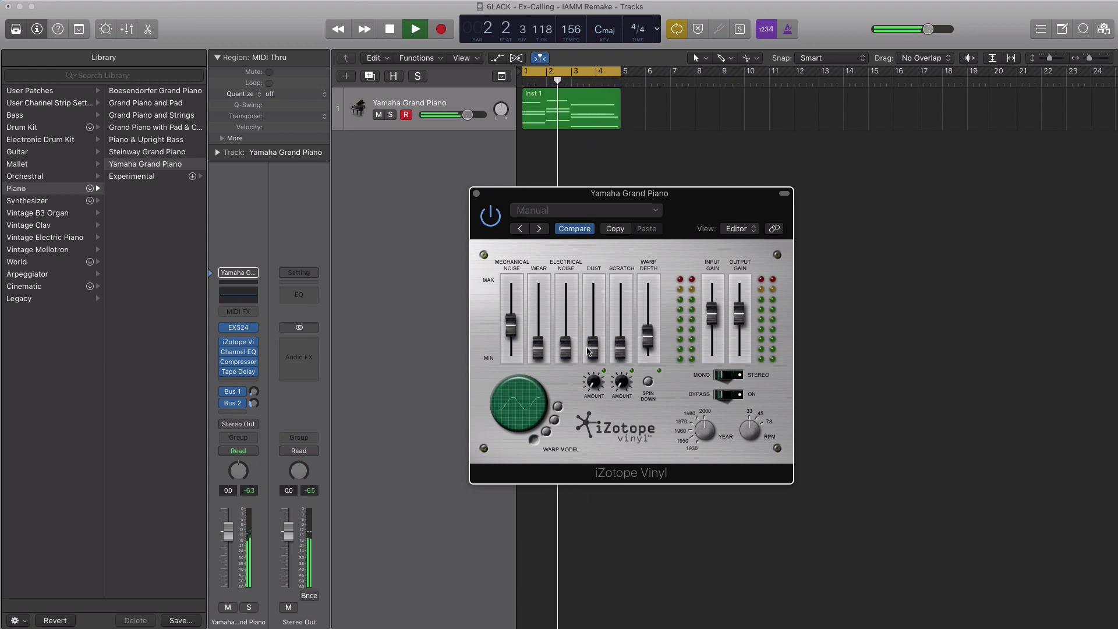
left_click_drag(591, 350, 594, 331)
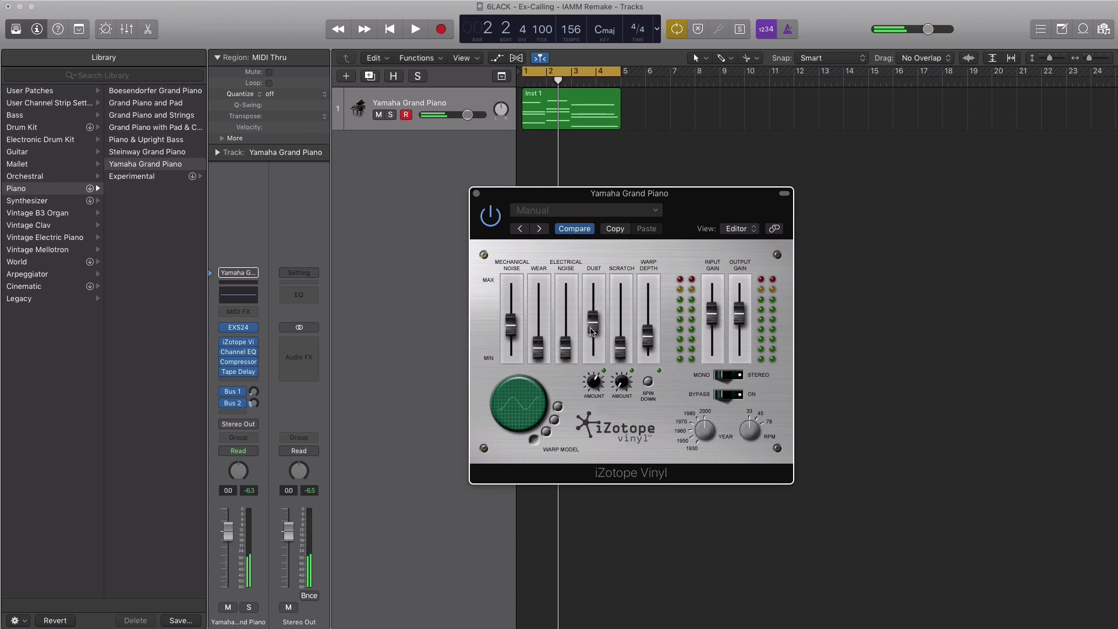
key("space")
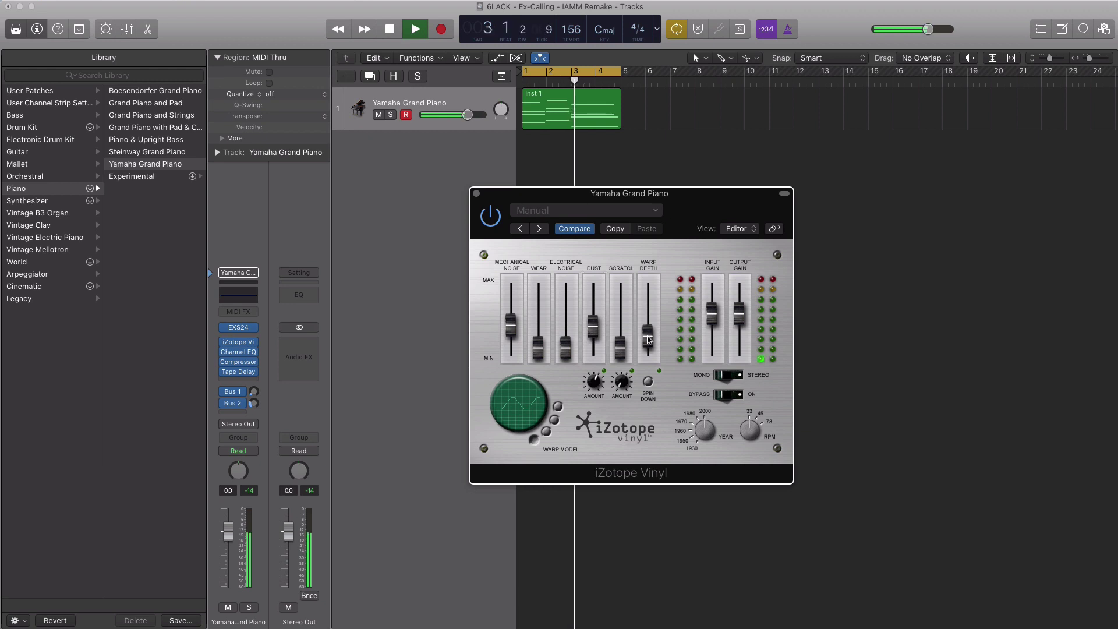
left_click_drag(648, 336, 649, 337)
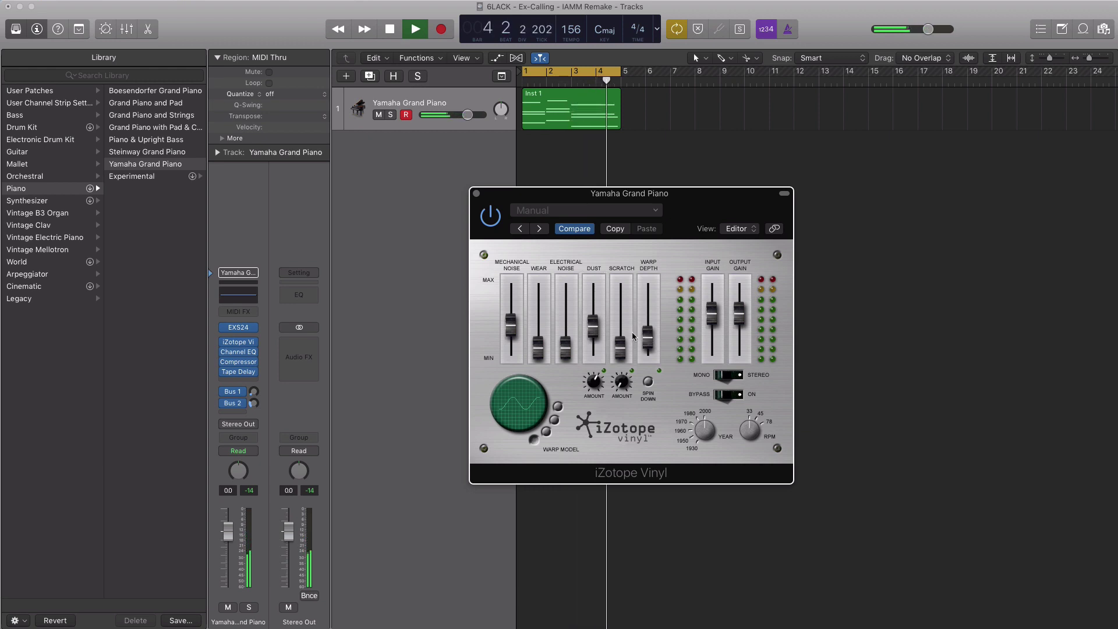
left_click(476, 194)
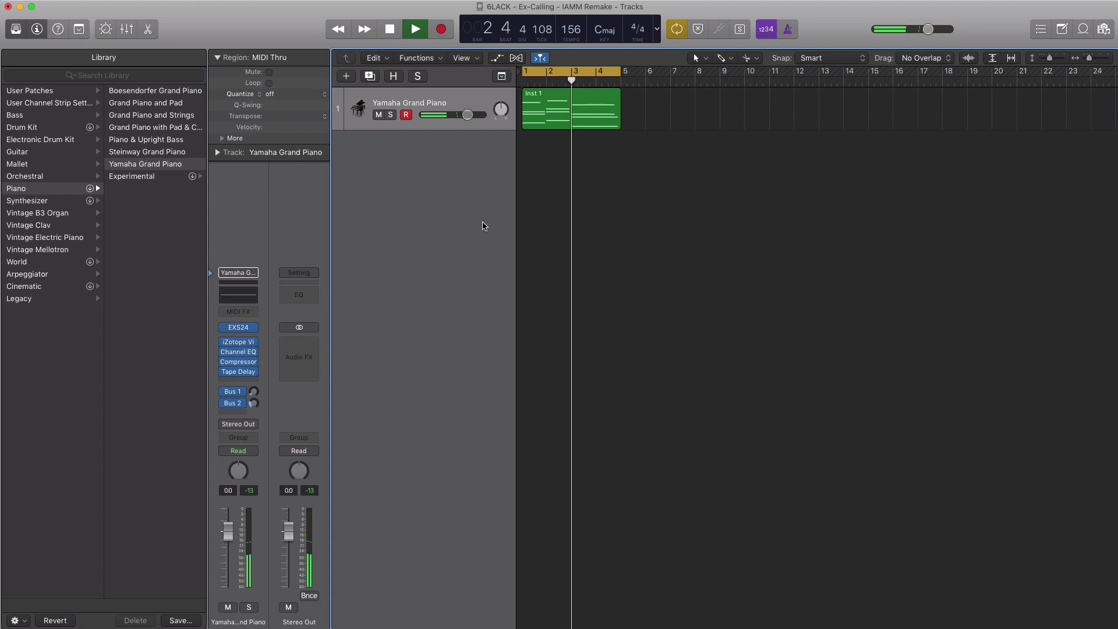
- Insert a stereo Bitcrusher after Vinyl on the piano channel, set its Resolution to 14 bit, and audition it
left_click(255, 353)
mouse_move(293, 412)
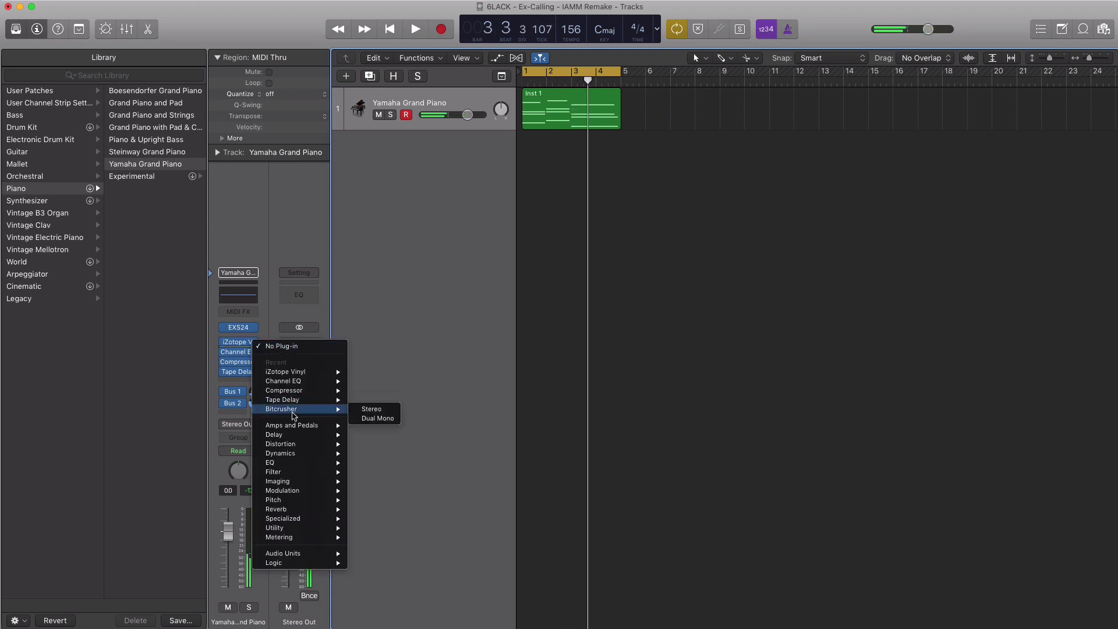
left_click(365, 413)
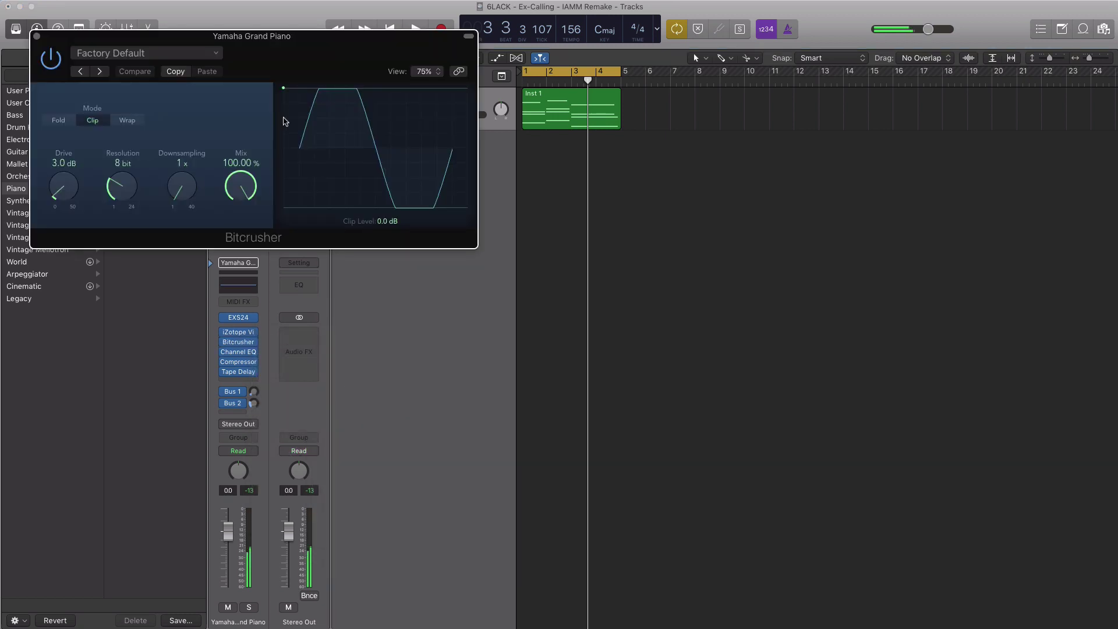
left_click_drag(292, 70, 674, 226)
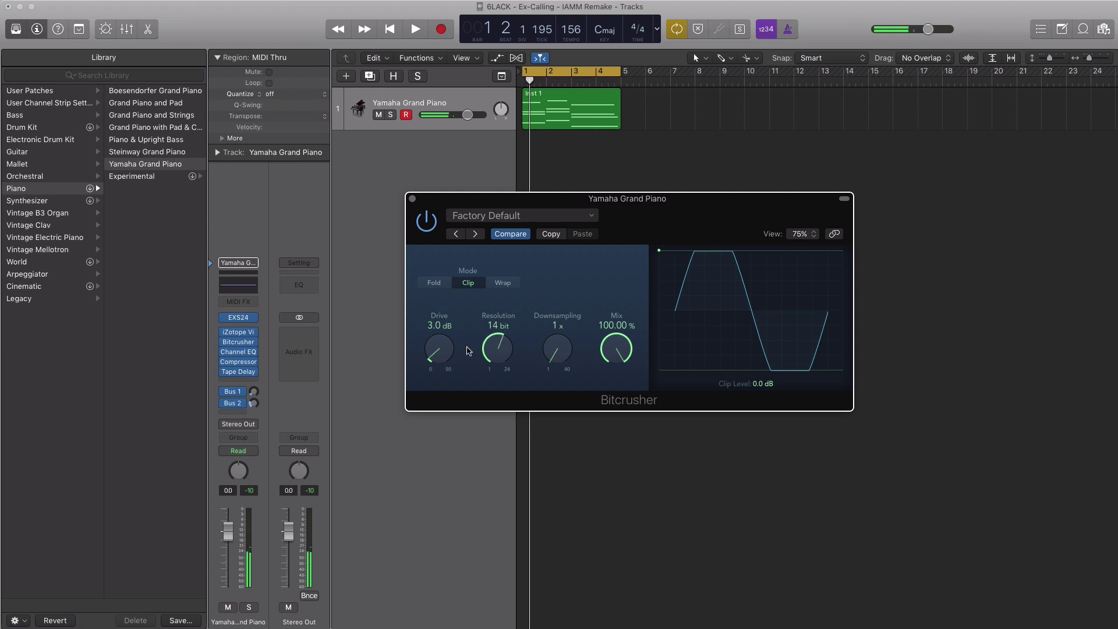
key("space")
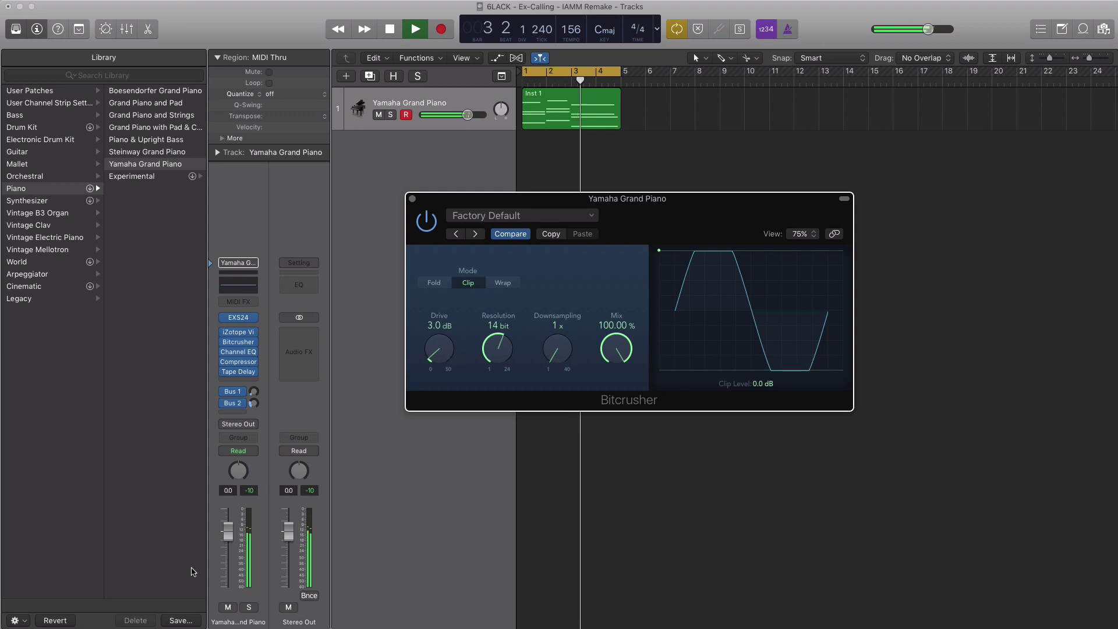
- Set the piano channel volume to -4.0 dB and Bitcrusher's Drive to 10.0 dB, and audition the sound
left_click_drag(228, 531, 227, 540)
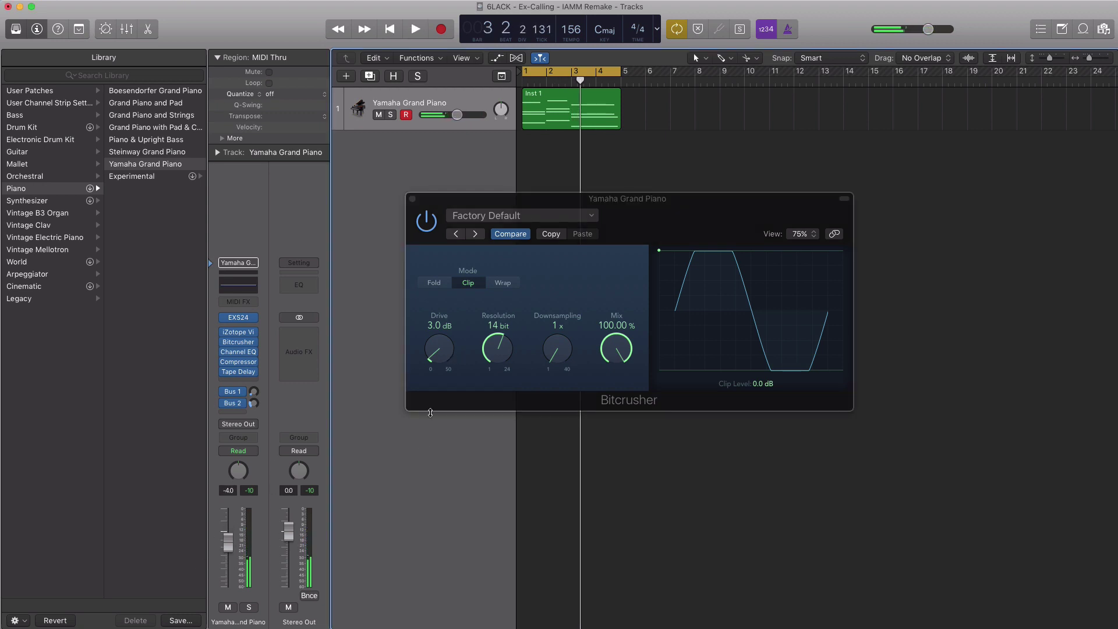
left_click_drag(438, 345, 439, 351)
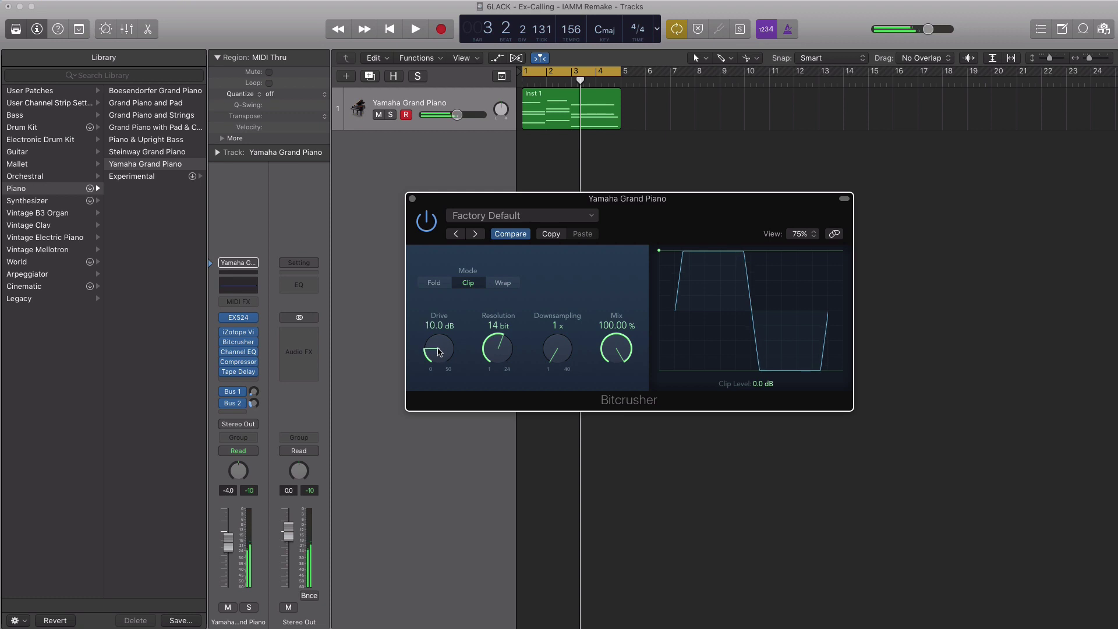
key("space")
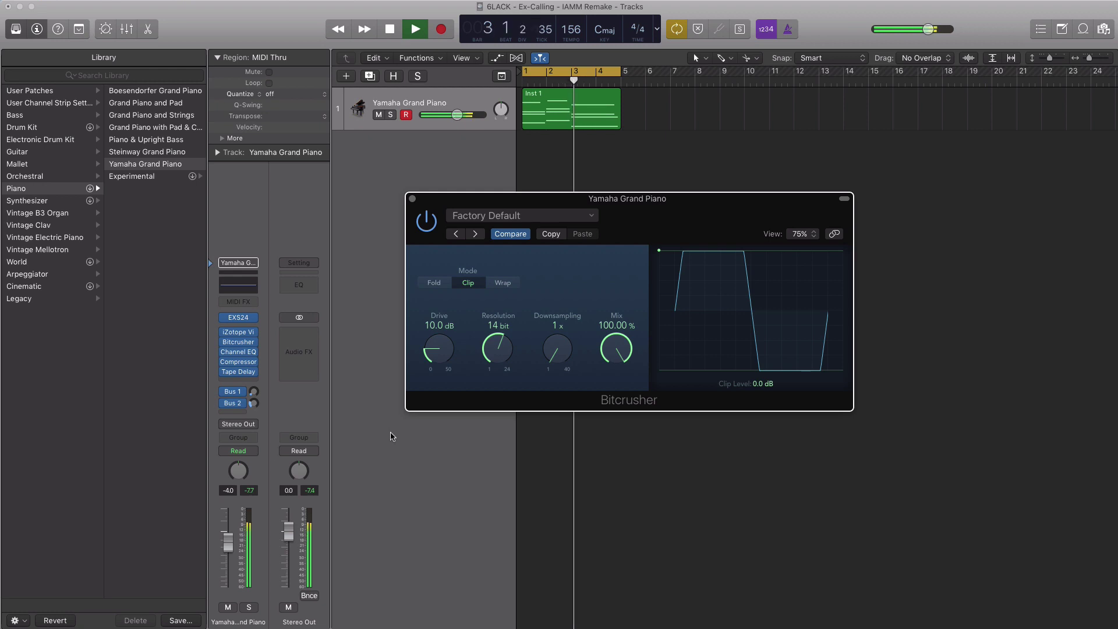
key("super+w")
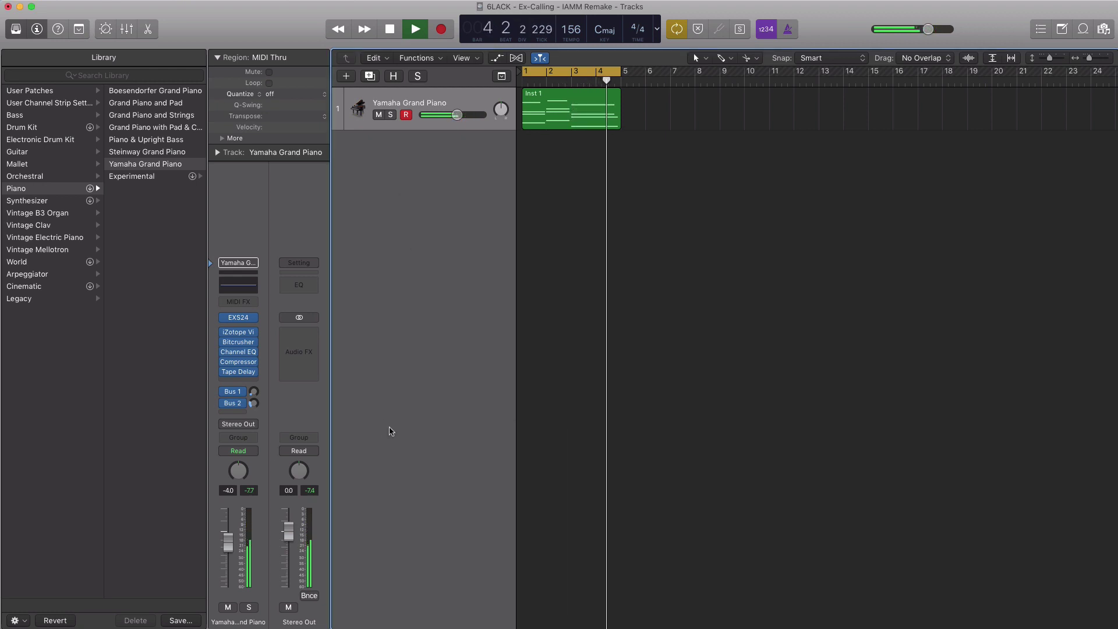
- In the piano channel's Channel EQ, enable a 12 dB/Oct high cut at 5000 Hz and a 24 dB/Oct low cut at 166 Hz
key("space")
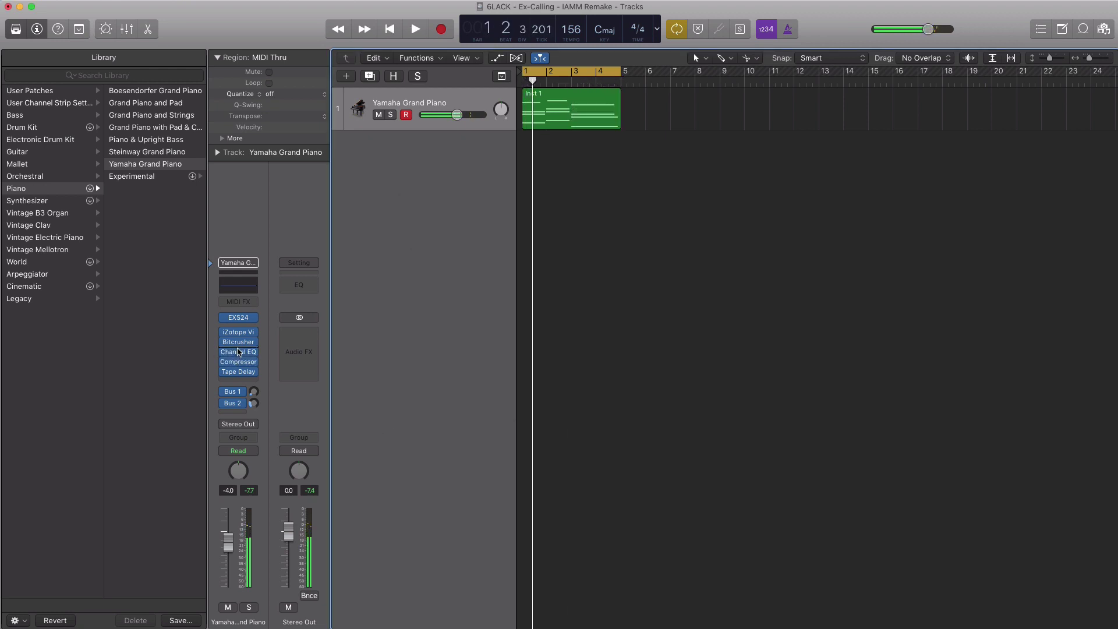
left_click(238, 352)
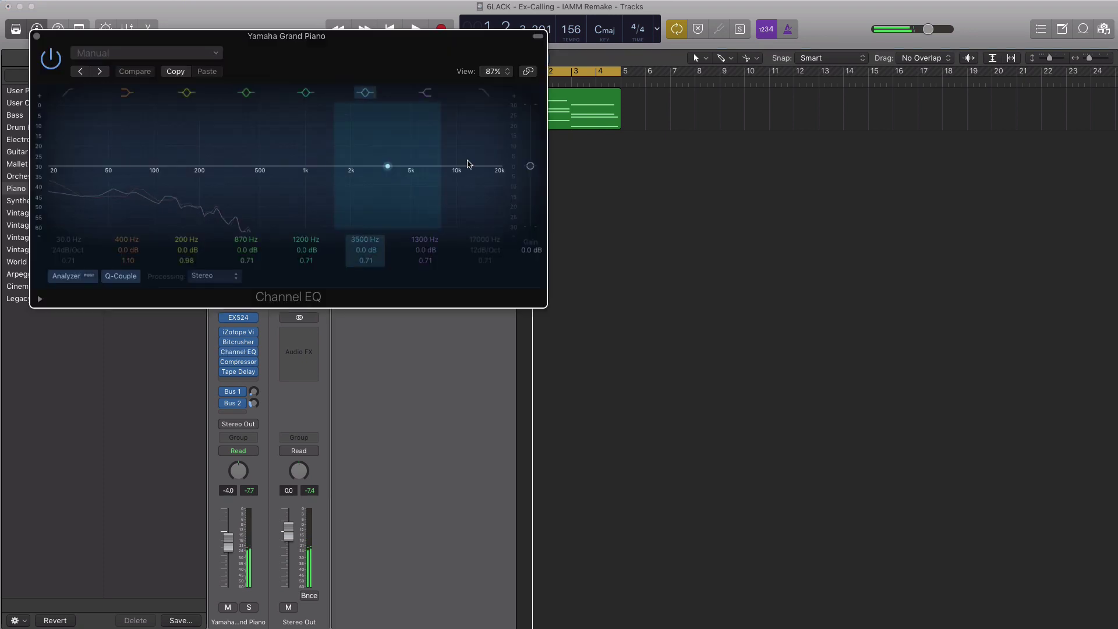
left_click_drag(478, 188, 401, 188)
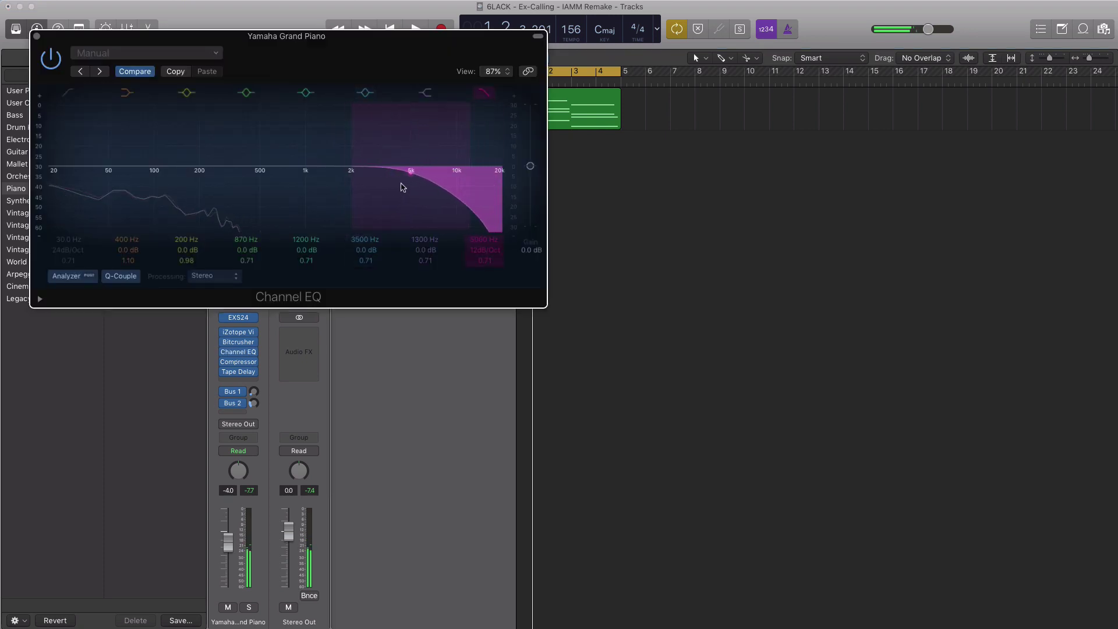
key("space")
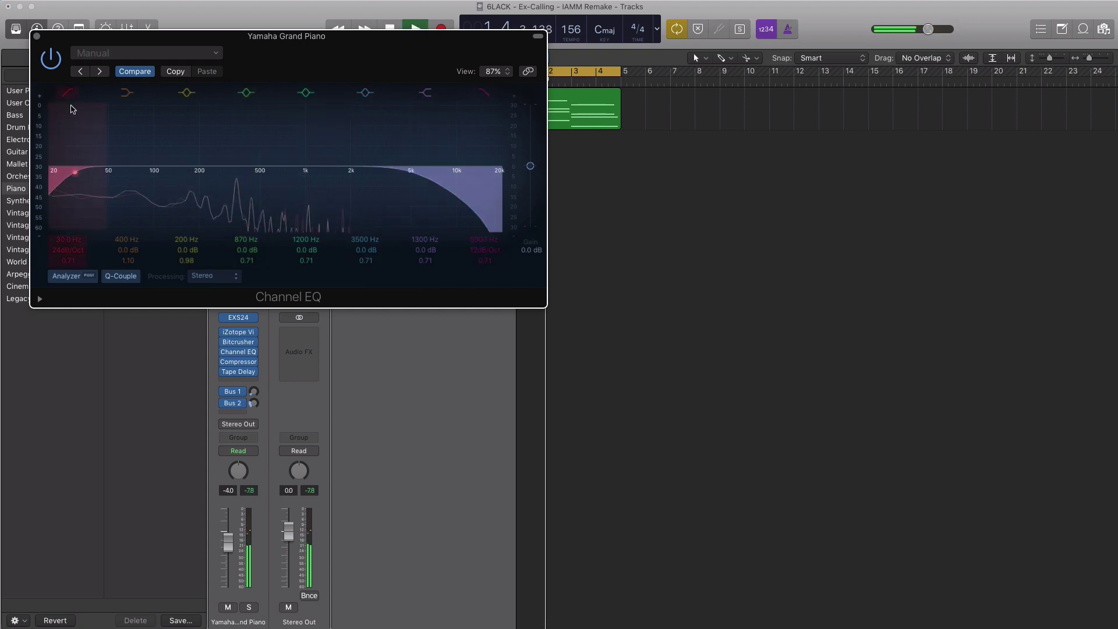
left_click_drag(76, 175, 150, 179)
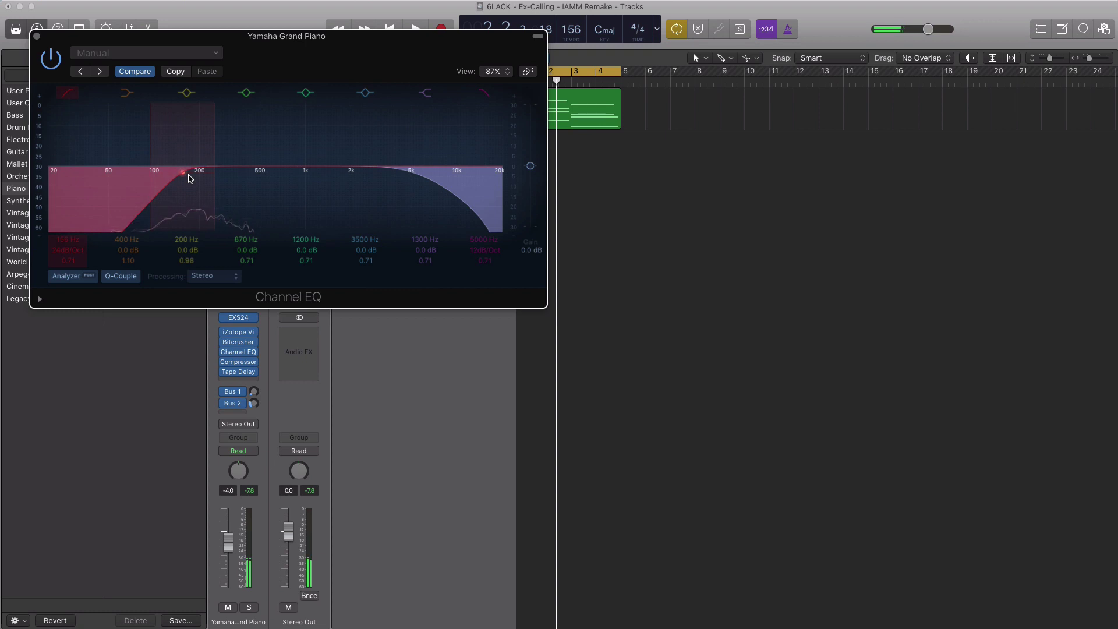
key("space")
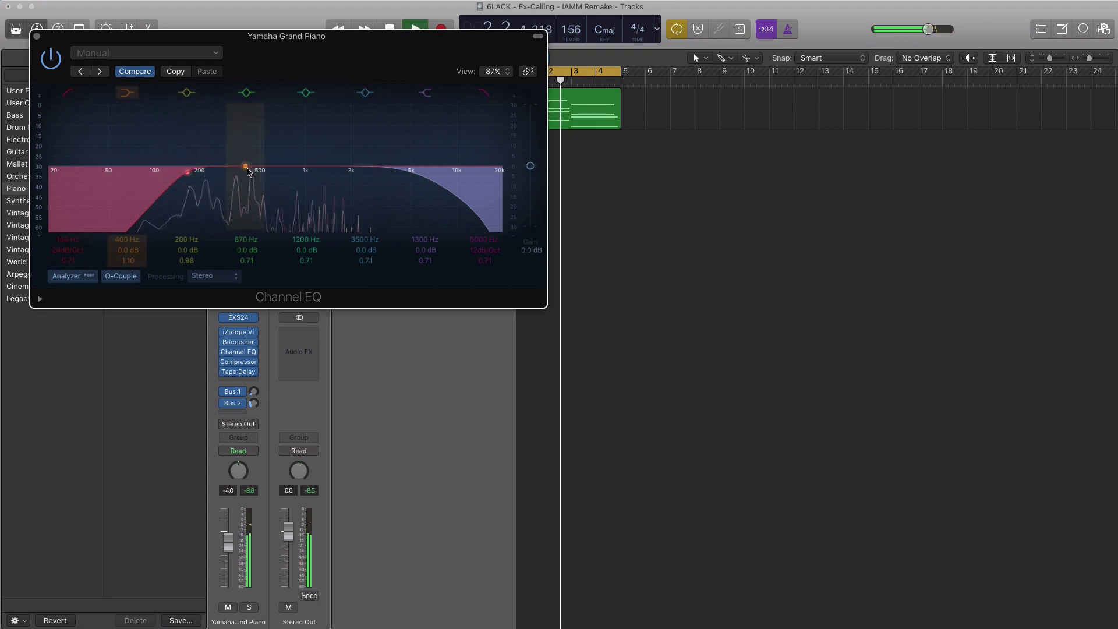
- Disable the Channel EQ's low shelf and boost the bell bands at 500 Hz by 2.0 dB and 2050 Hz by 2.5 dB
left_click_drag(248, 172, 242, 165)
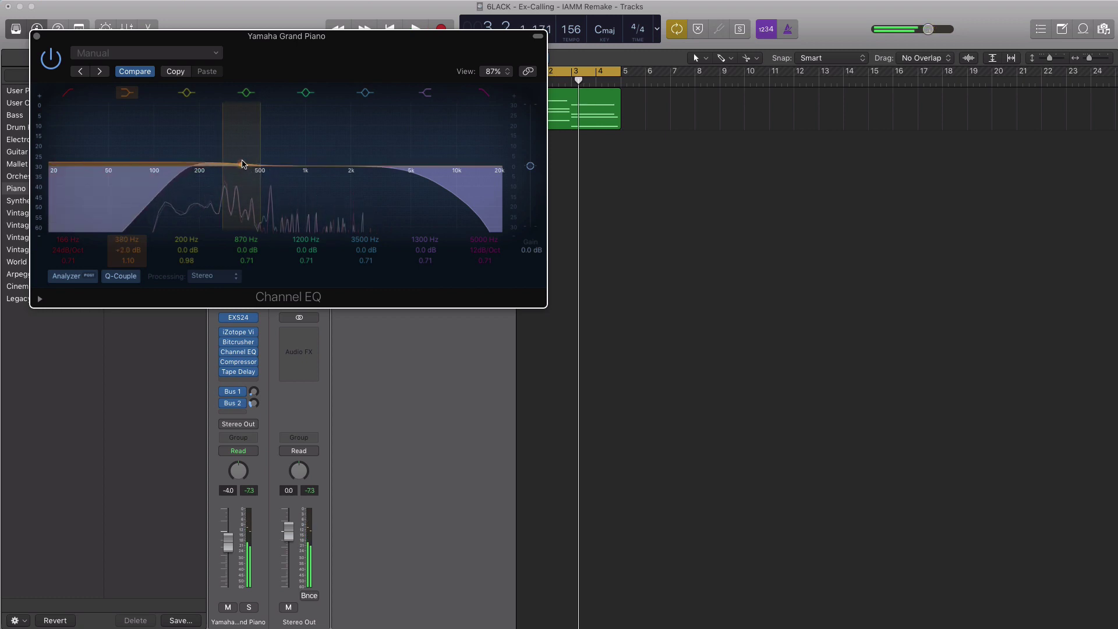
left_click(127, 94)
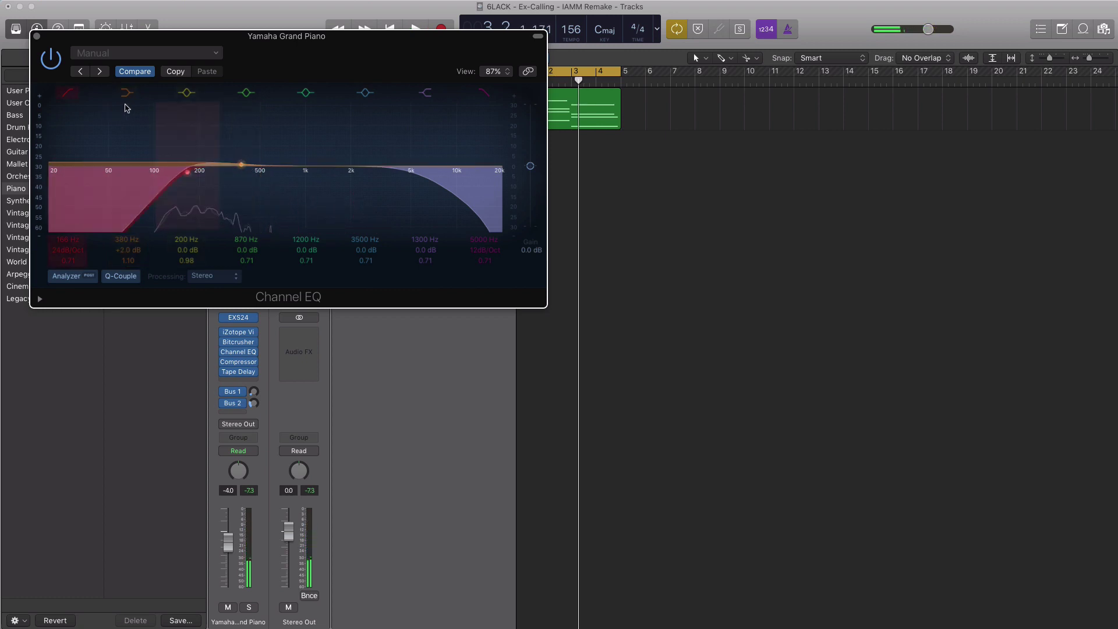
left_click_drag(294, 168, 258, 169)
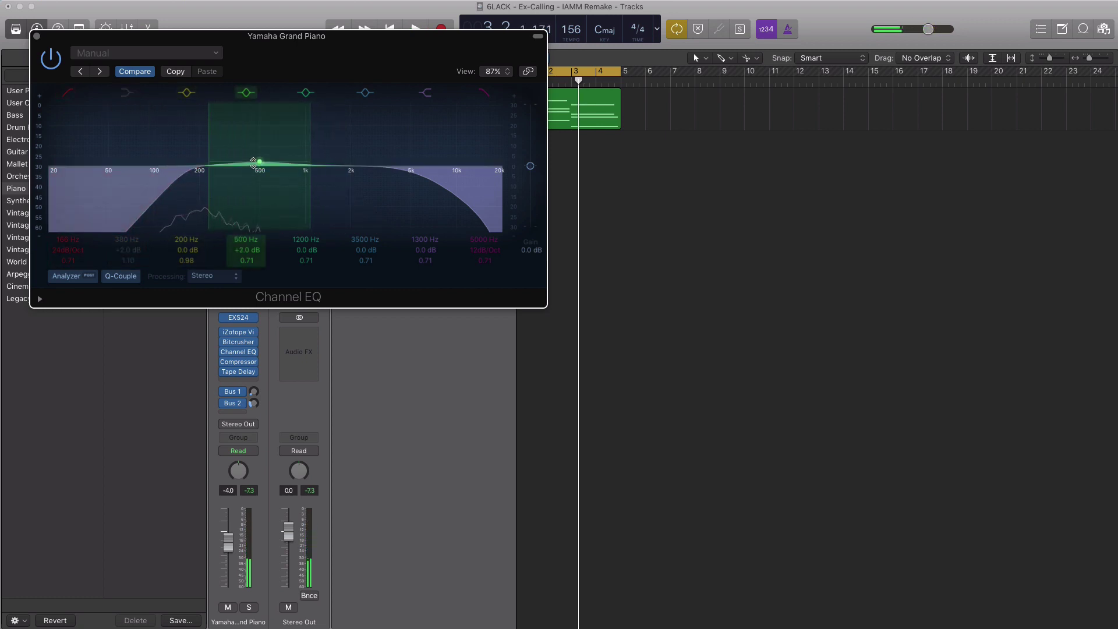
key("space")
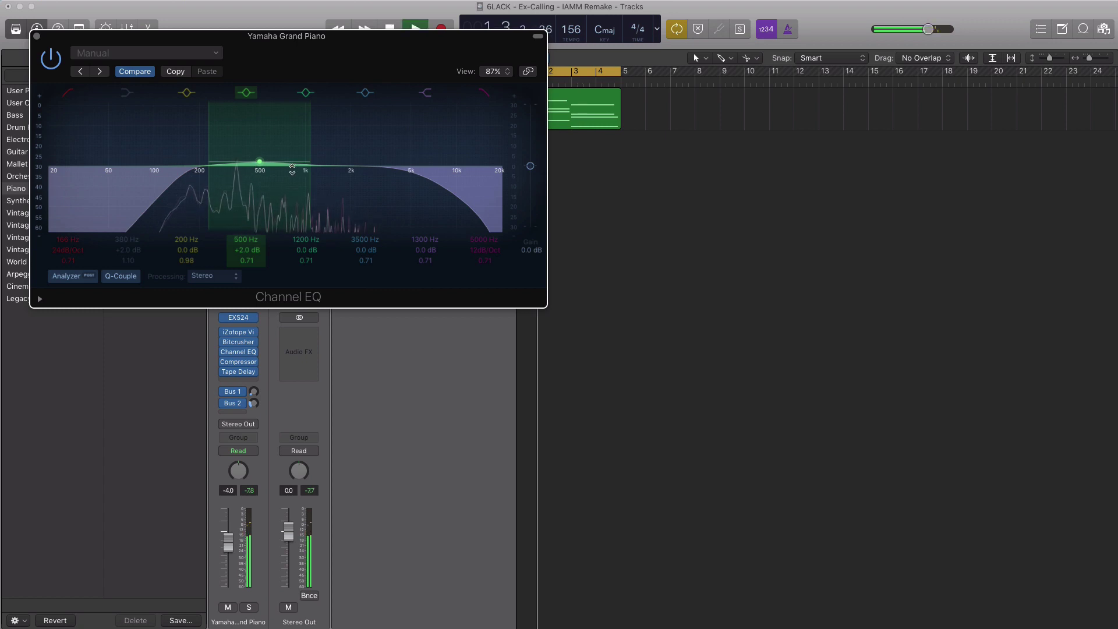
left_click_drag(355, 173, 320, 167)
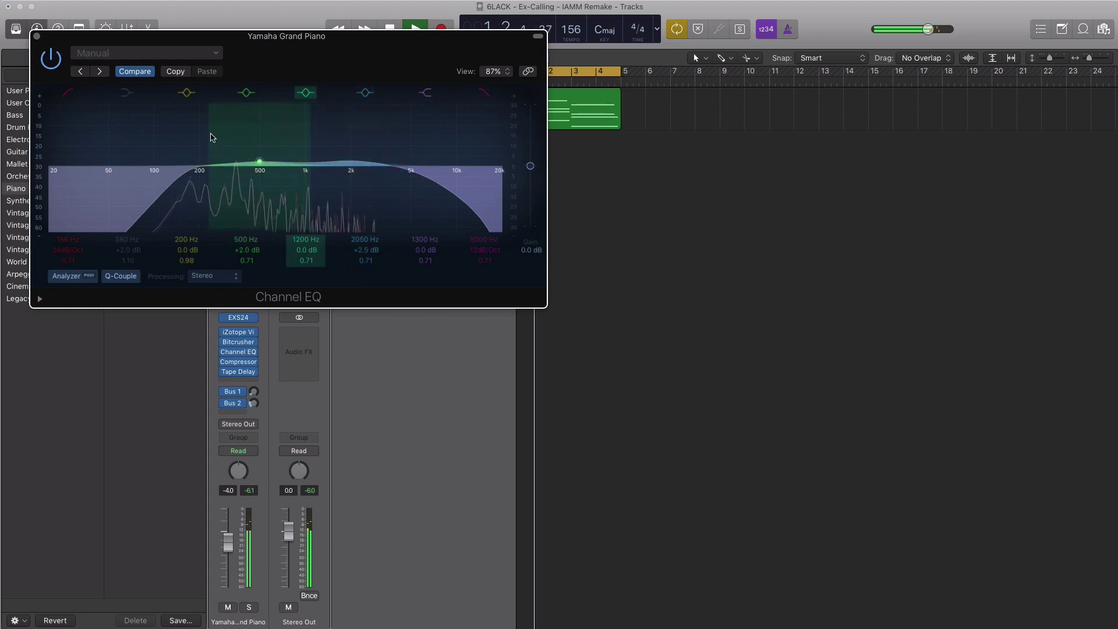
- Compare the piano with Channel EQ bypassed and enabled during playback, and close the plug-in
left_click(46, 58)
left_click(47, 58)
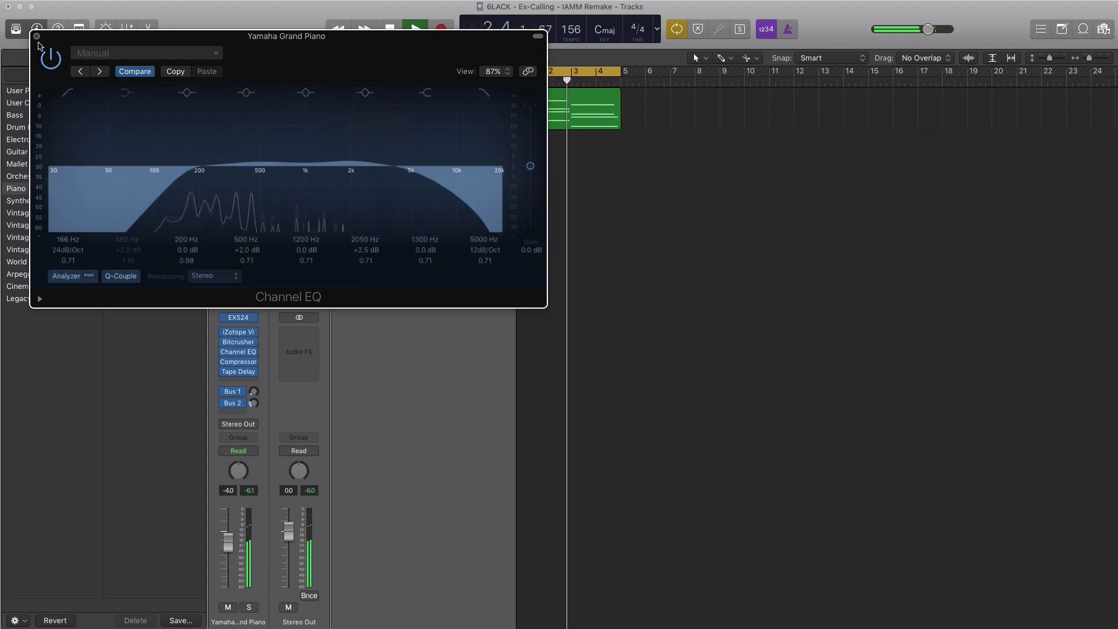
left_click(36, 36)
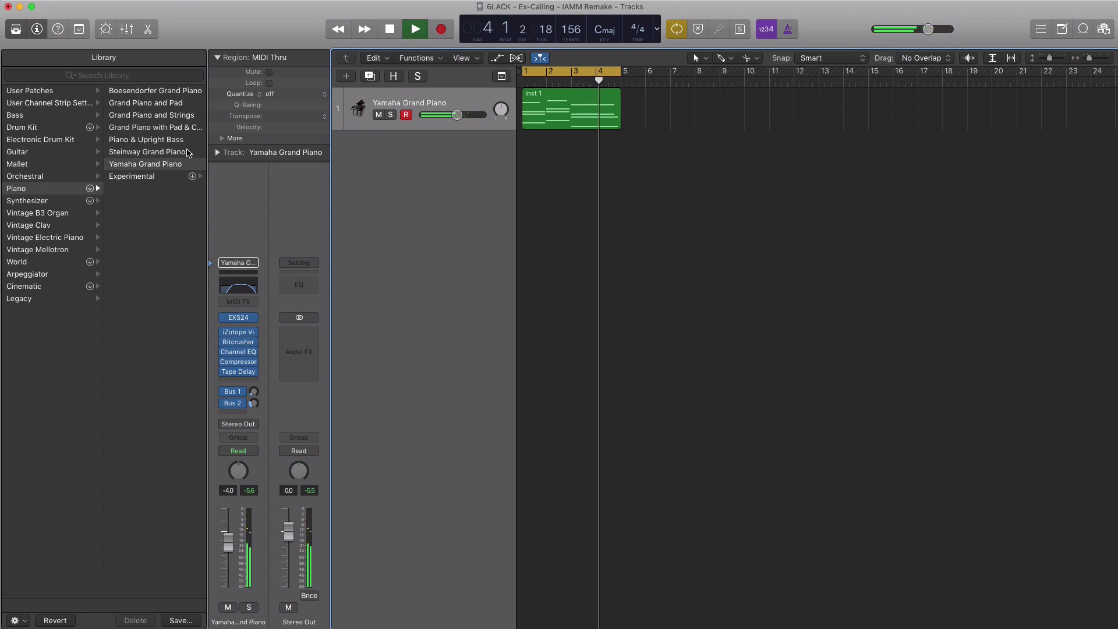
key("space")
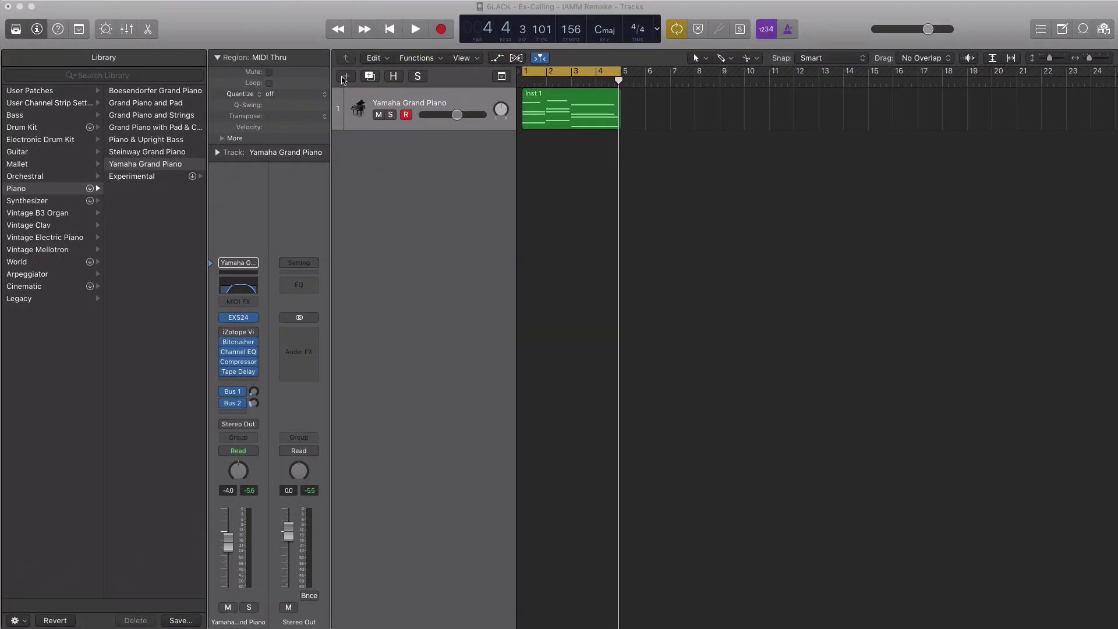
- Create a second software instrument track, insert ES2 on it and load the 808 preset
left_click(343, 78)
left_click(709, 192)
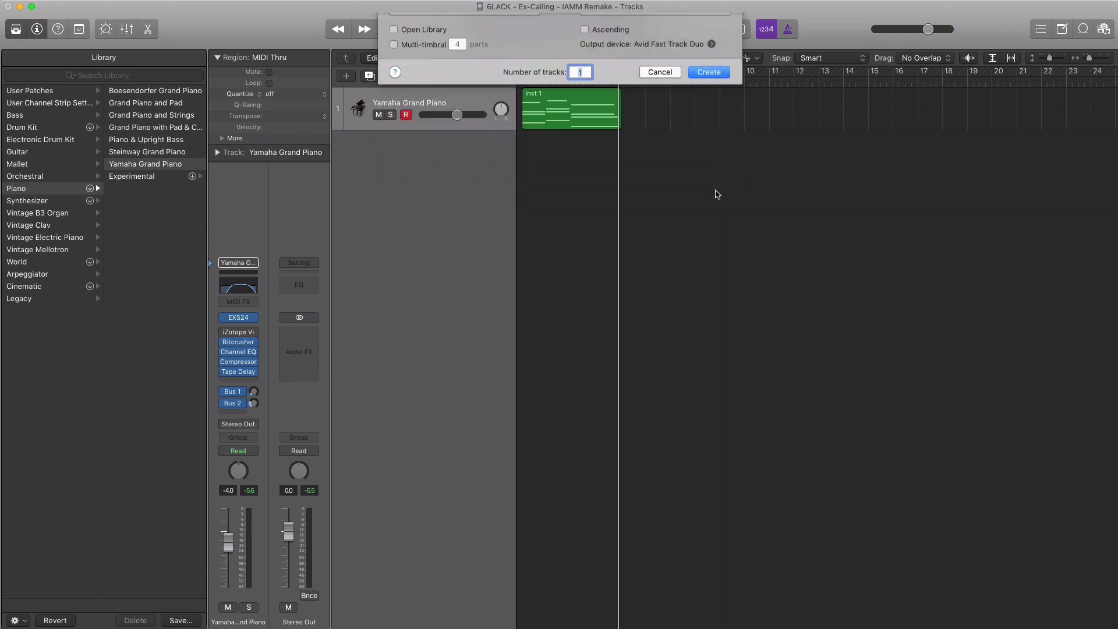
left_click(244, 378)
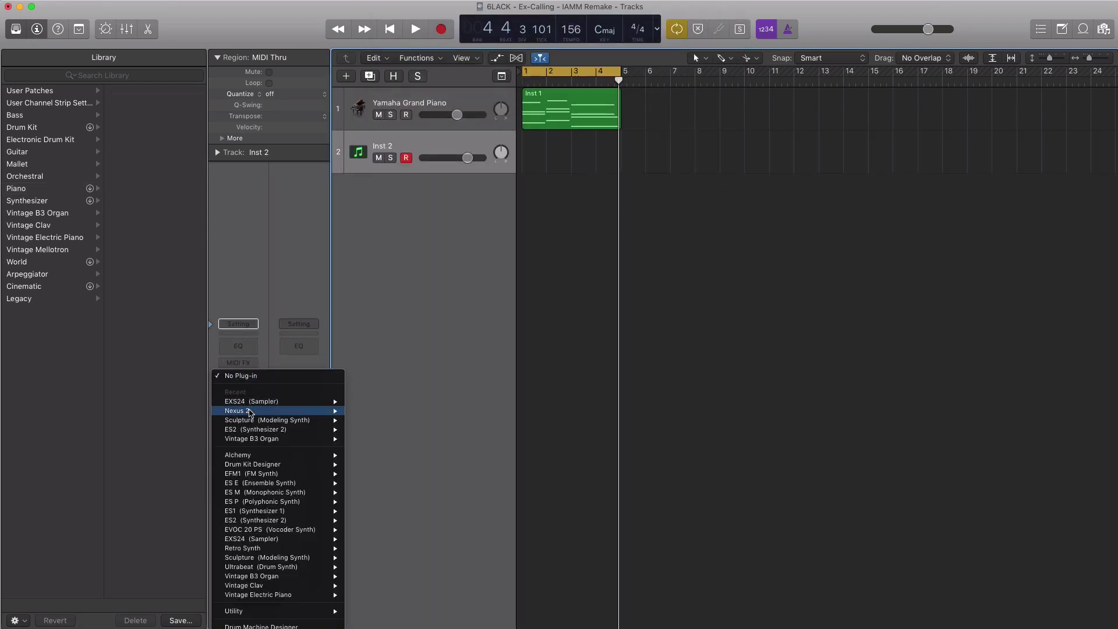
left_click(256, 520)
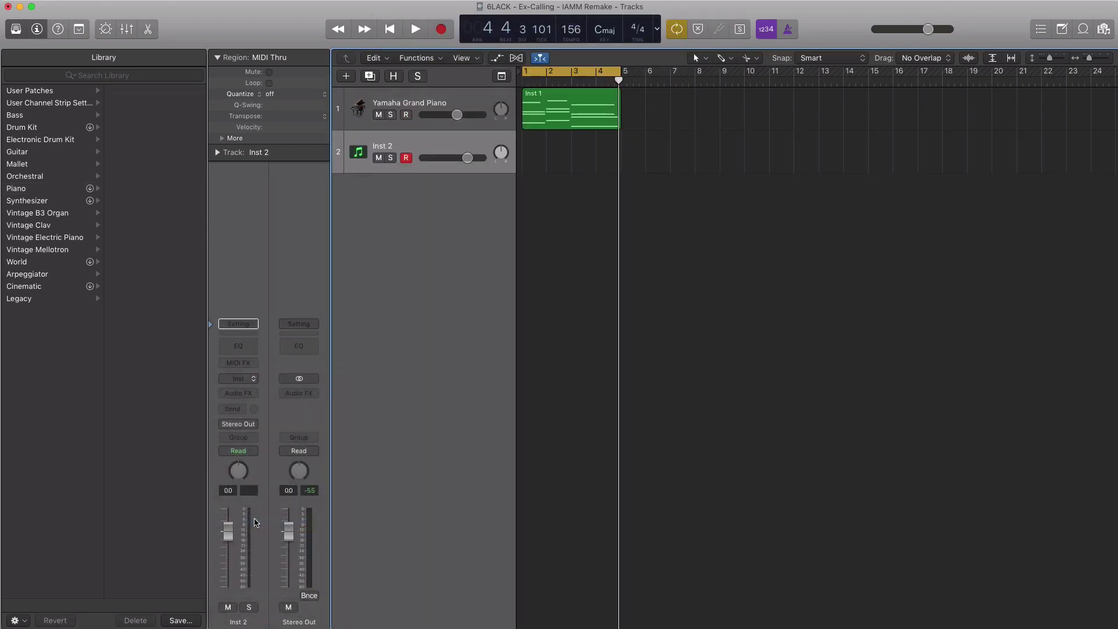
left_click_drag(336, 84, 600, 153)
left_click(411, 121)
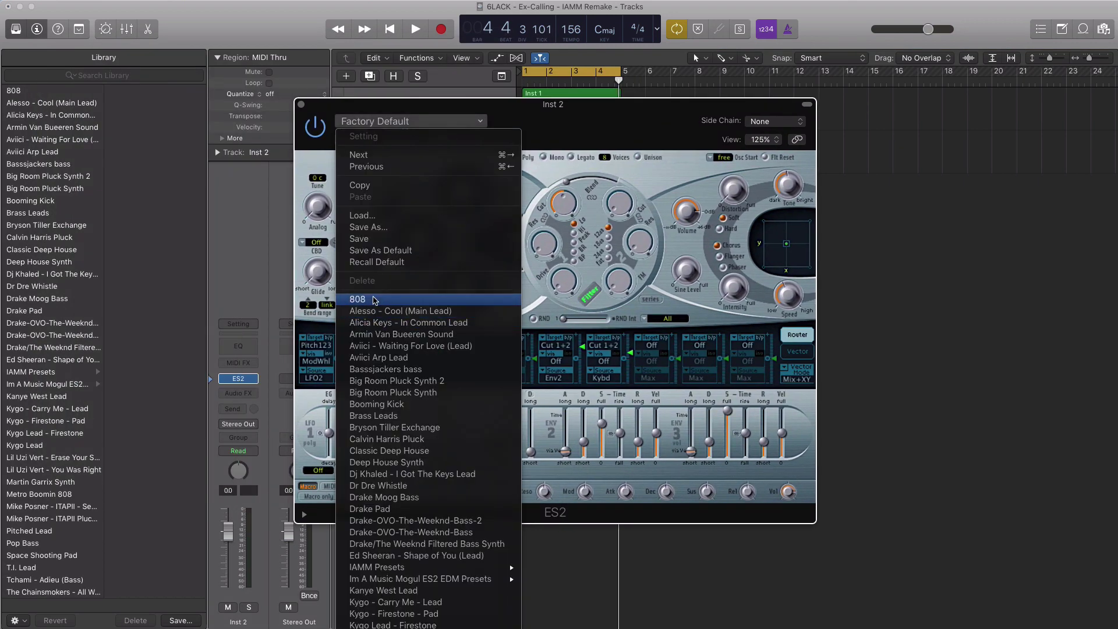
left_click(398, 299)
left_click(301, 105)
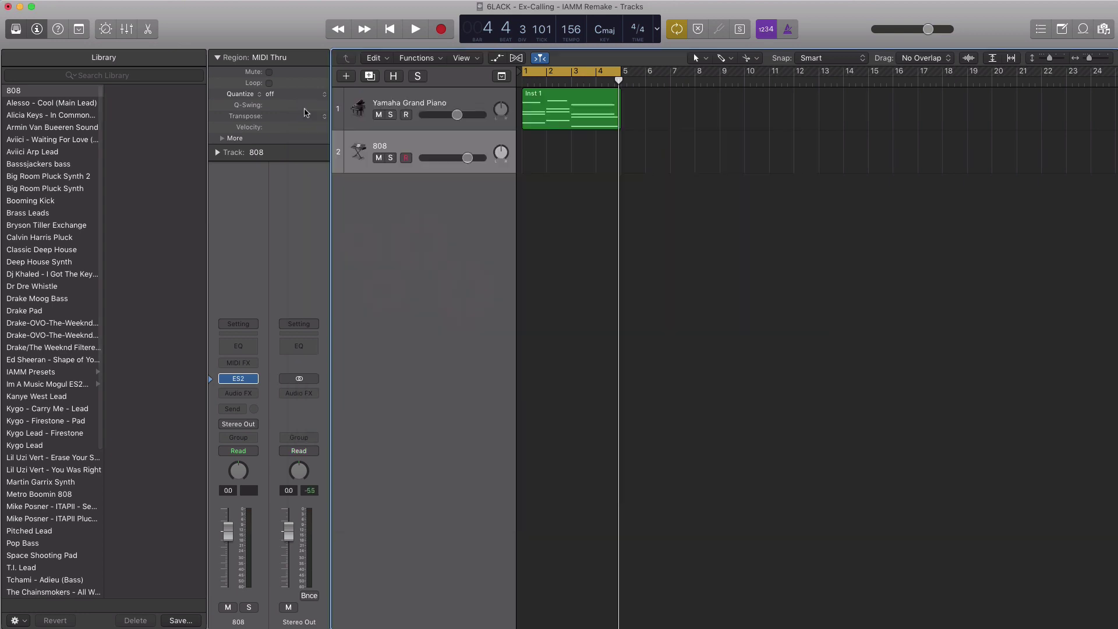
- Hide the library and create a four-bar region on the 808 track spanning bars 1 to 4
left_click(17, 29)
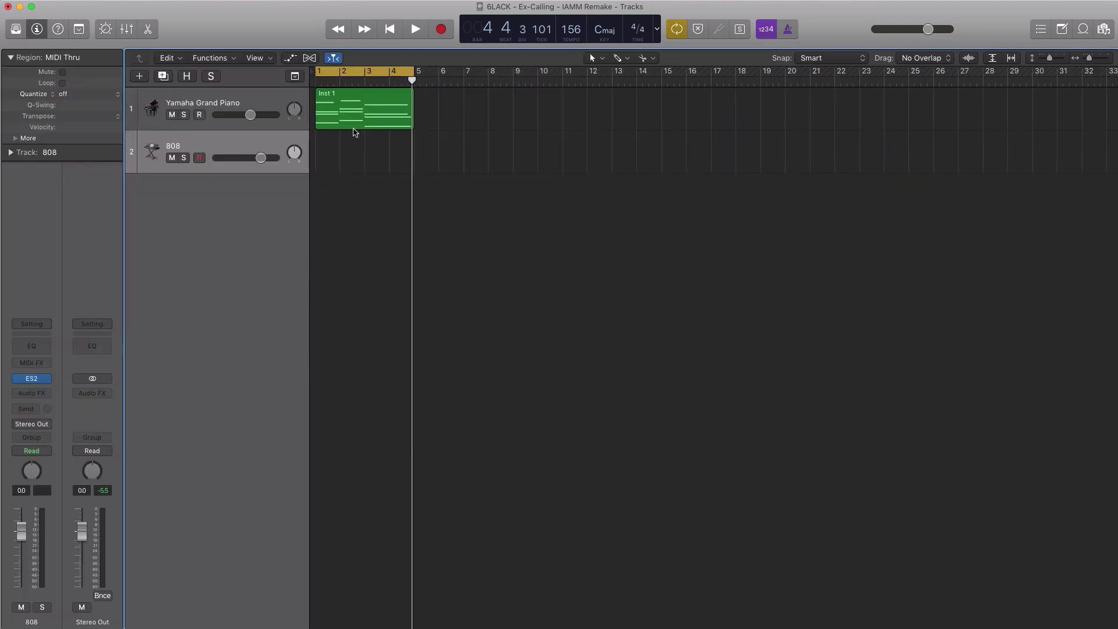
left_click(330, 160)
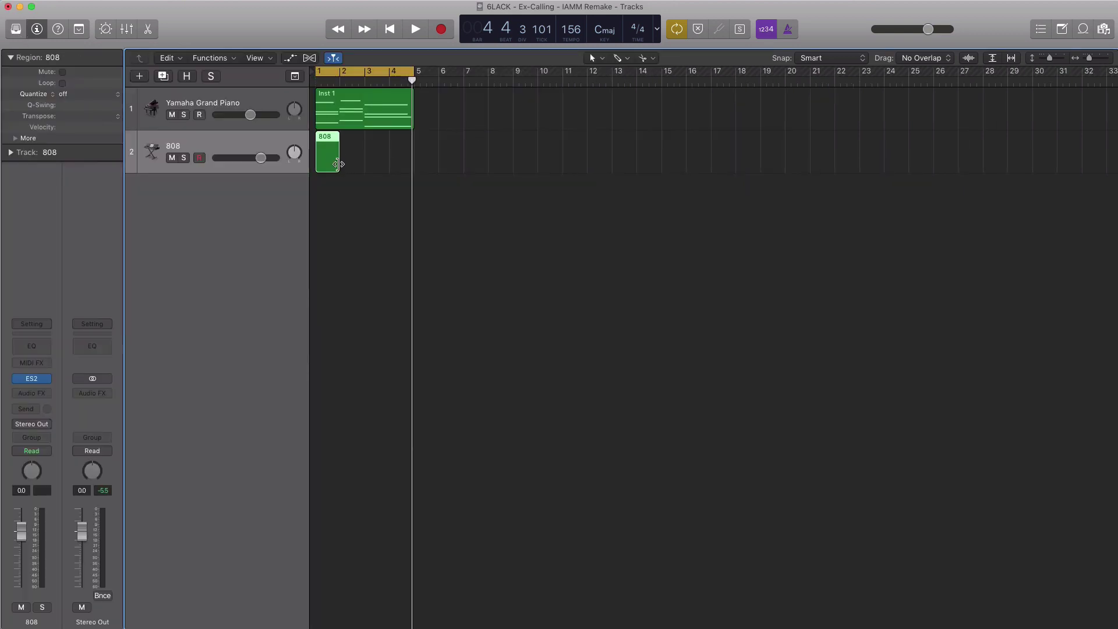
left_click_drag(338, 164, 413, 163)
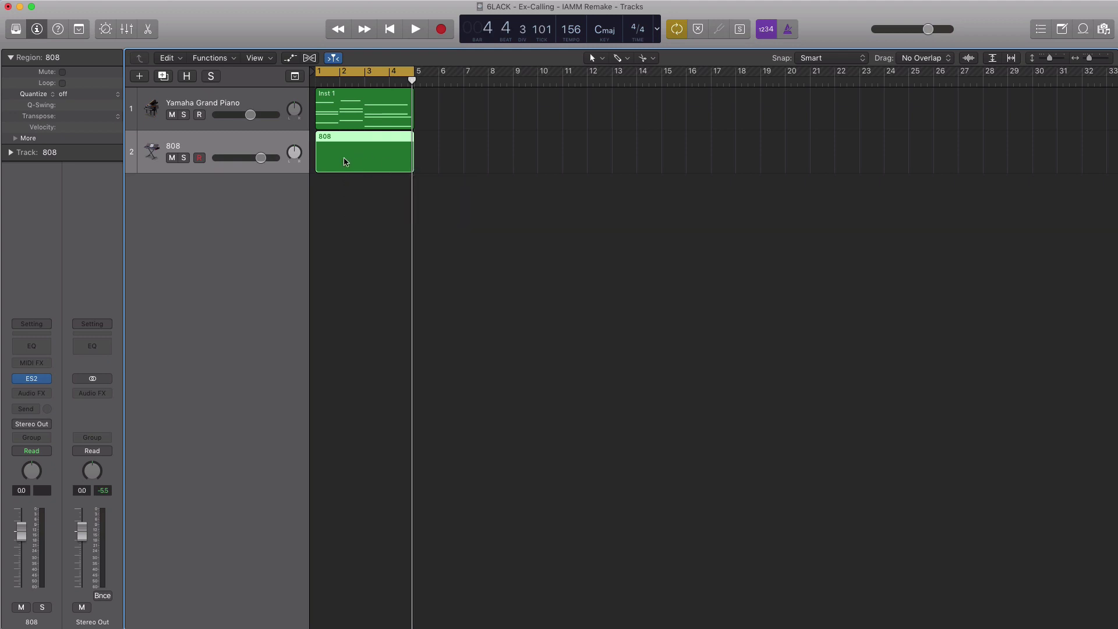
- Enter a D0 note at the start of the 808 region and shorten it to an eighth note
double_click(345, 162)
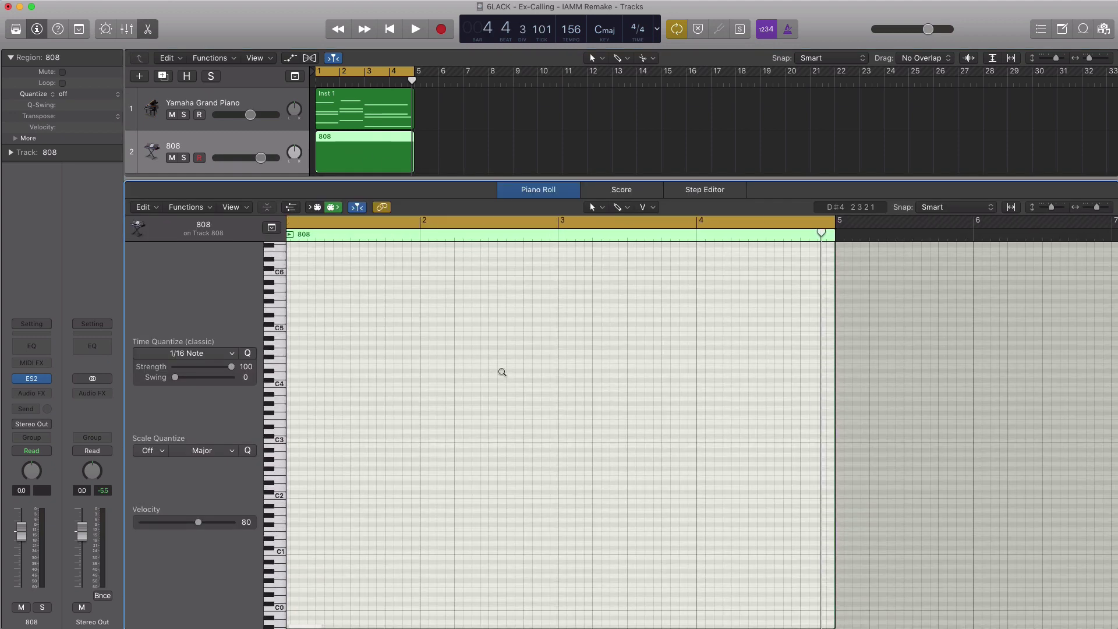
key("z")
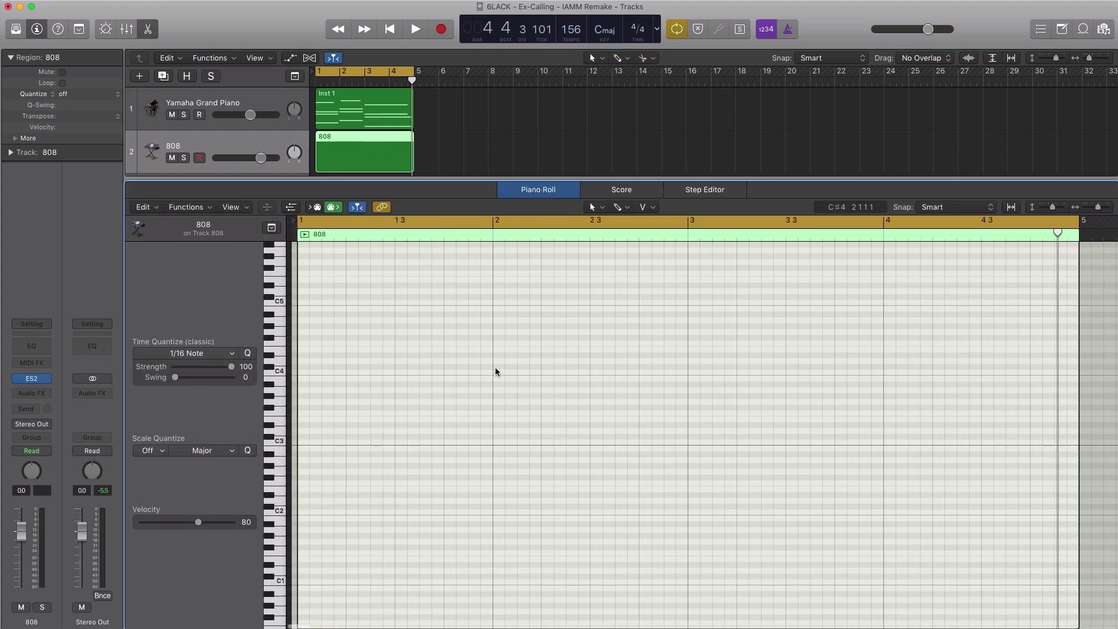
scroll(496, 372, "down", 4)
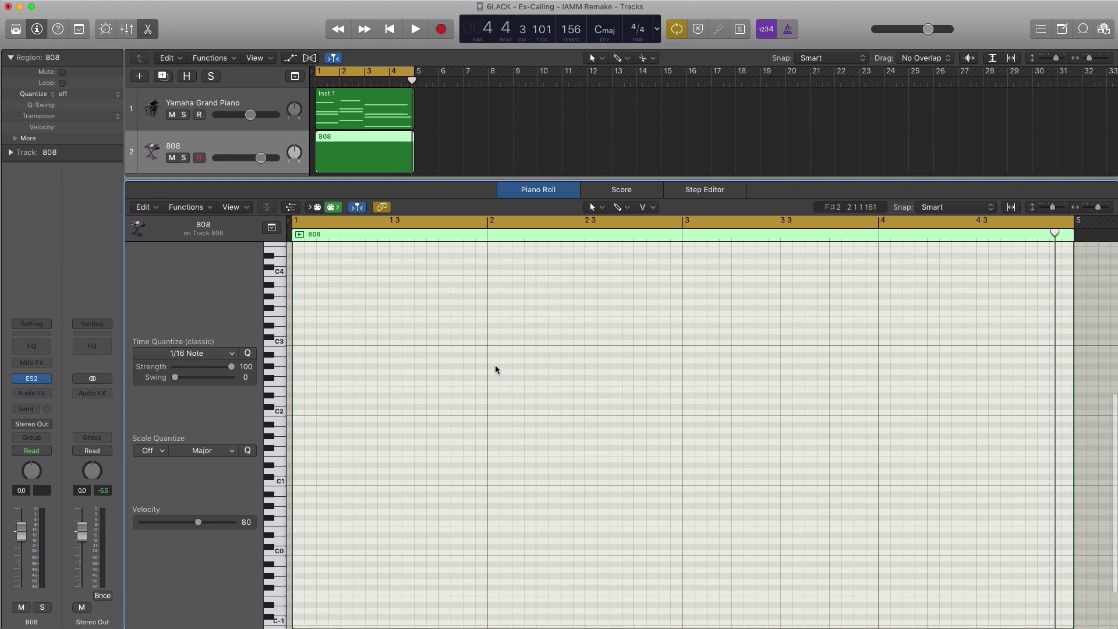
scroll(496, 370, "down", 3)
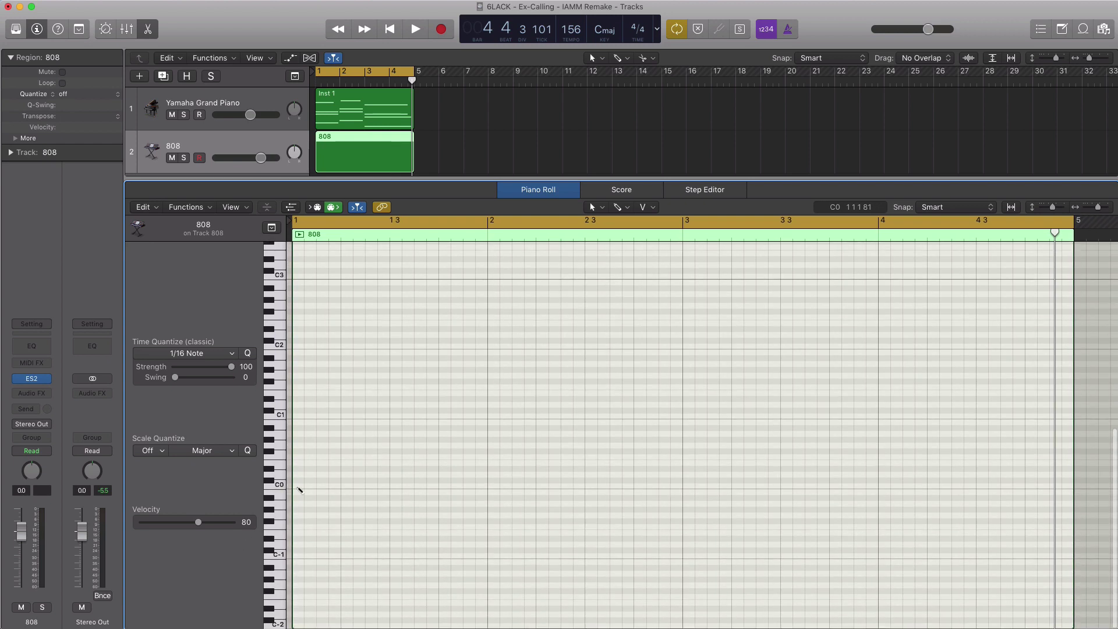
left_click(300, 474)
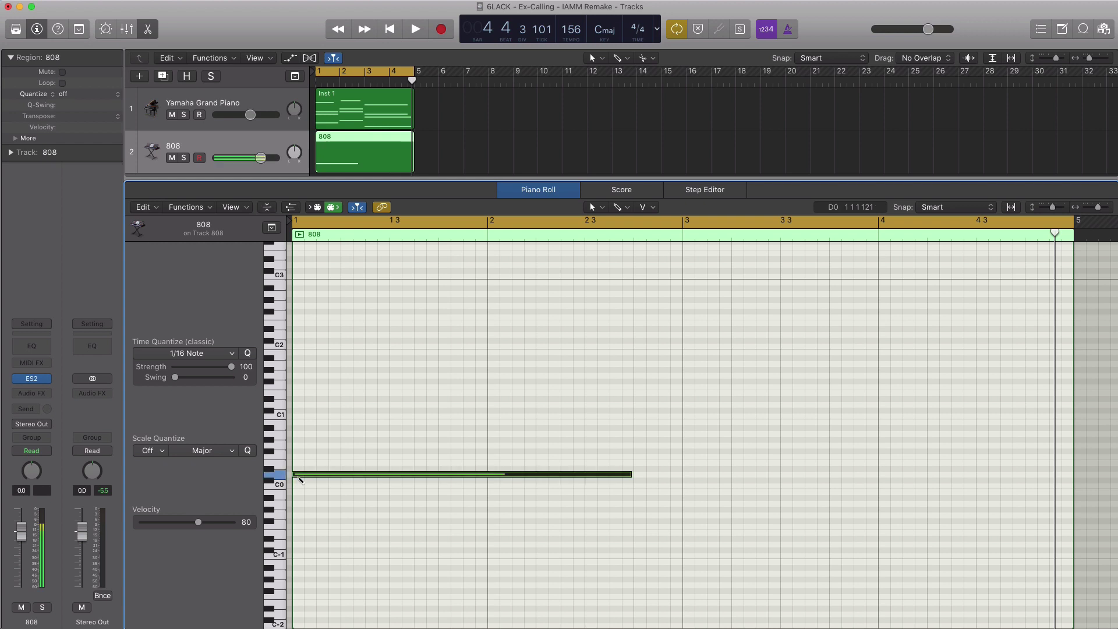
left_click_drag(619, 479, 321, 479)
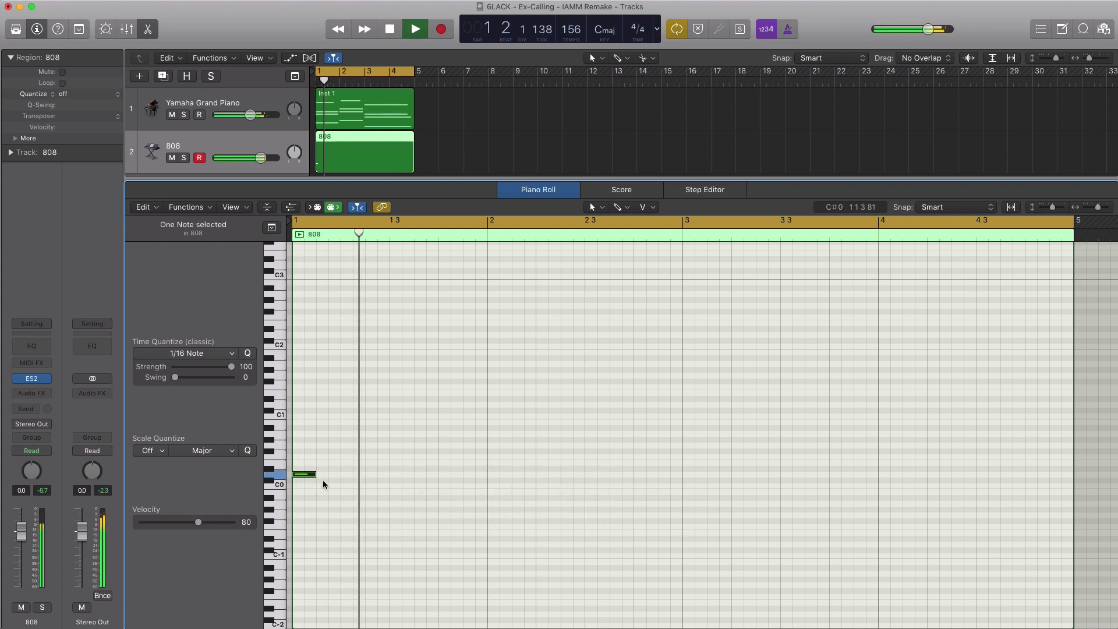
- Add D0 eighth notes halfway through beat 2 of bar 1, on beat 4 of bar 1 and on beat 2 of bar 2, auditioning the pattern
key("space")
key("space")
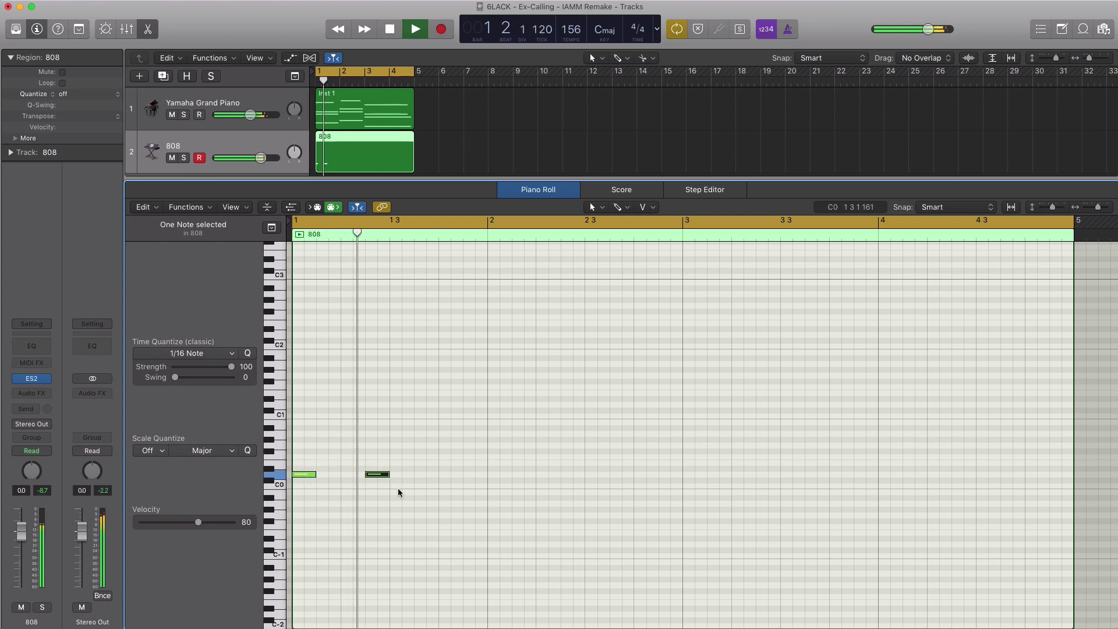
key("space")
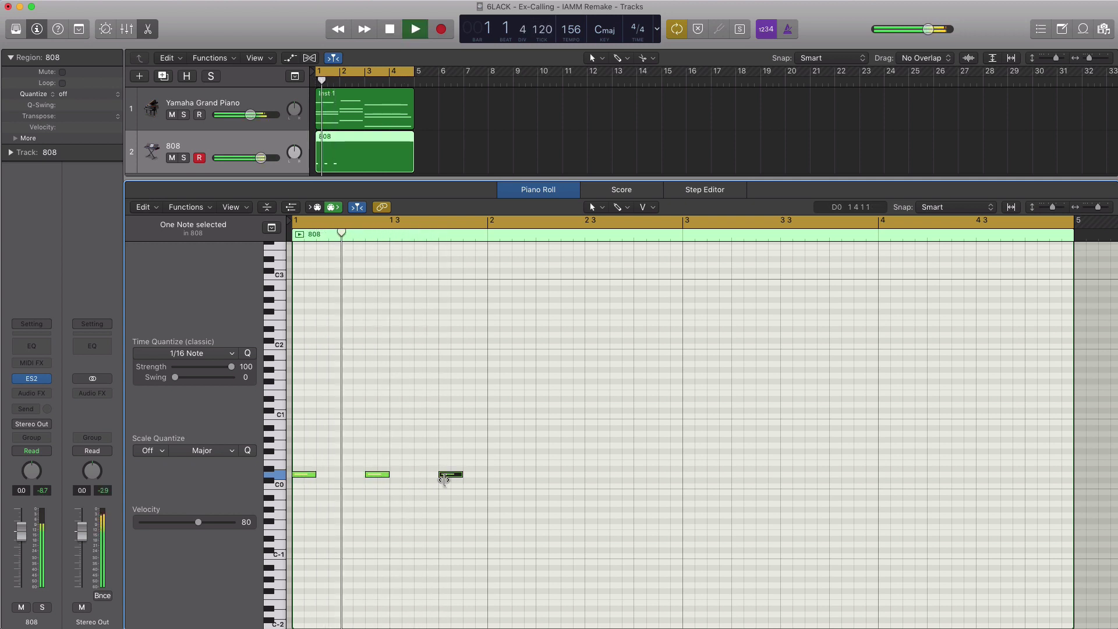
key("space")
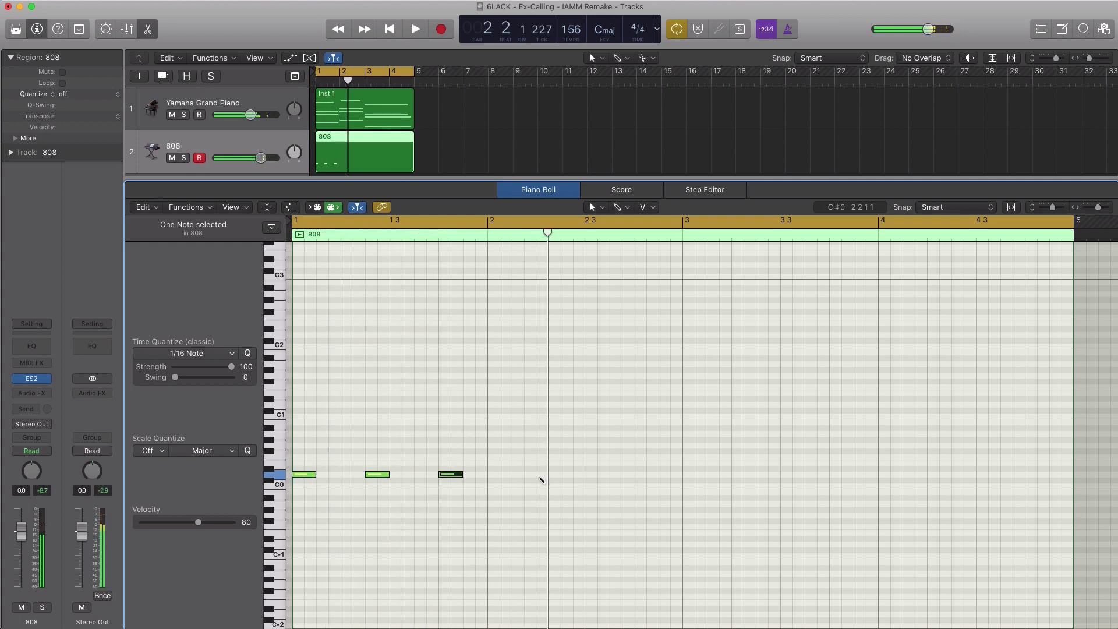
key("space")
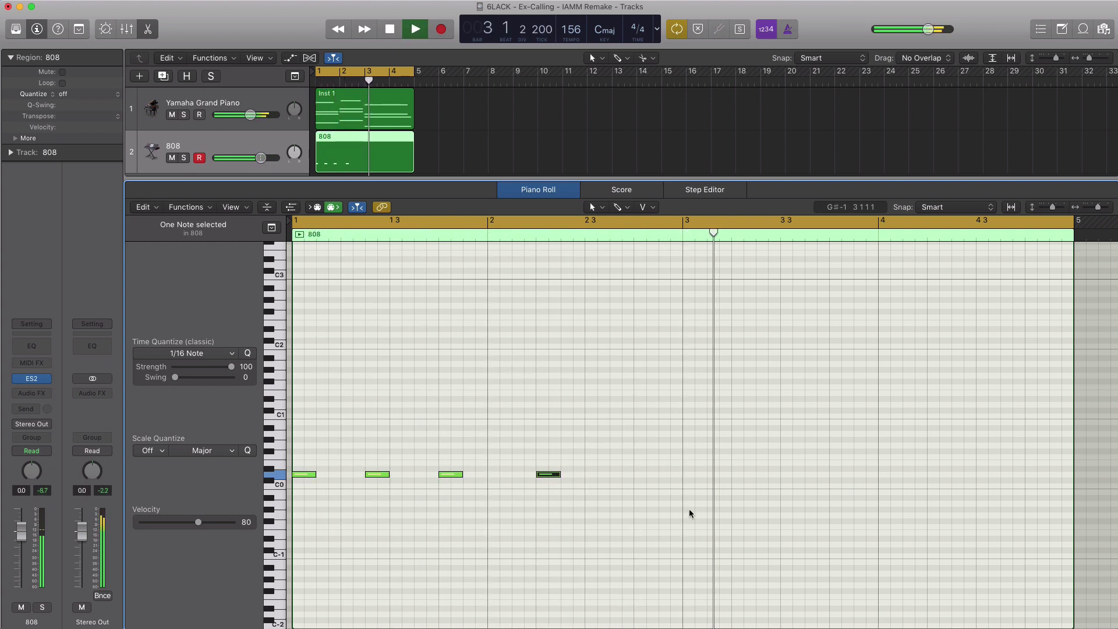
- Add A#-1 eighth notes at the start of bar 3 and halfway through its second beat, and audition the bass
key("space")
key("space")
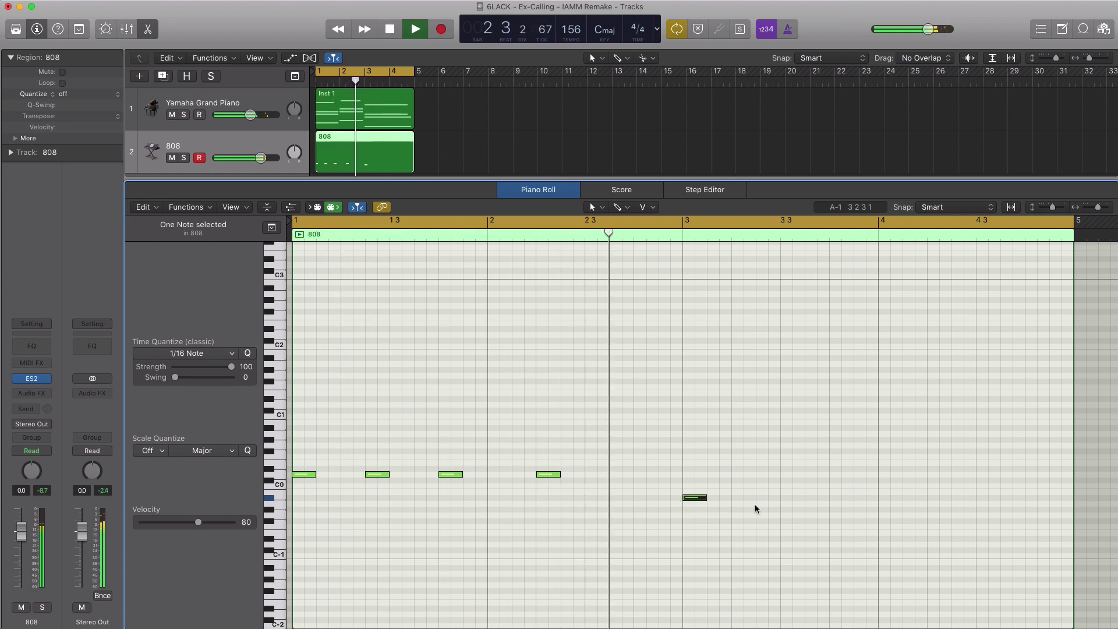
key("space")
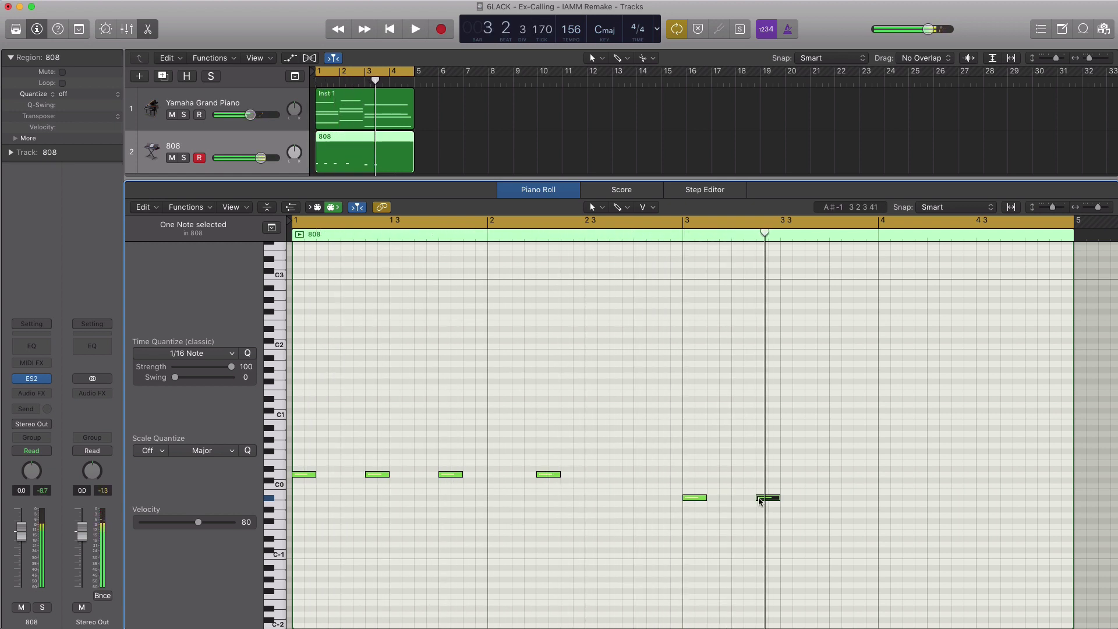
key("space")
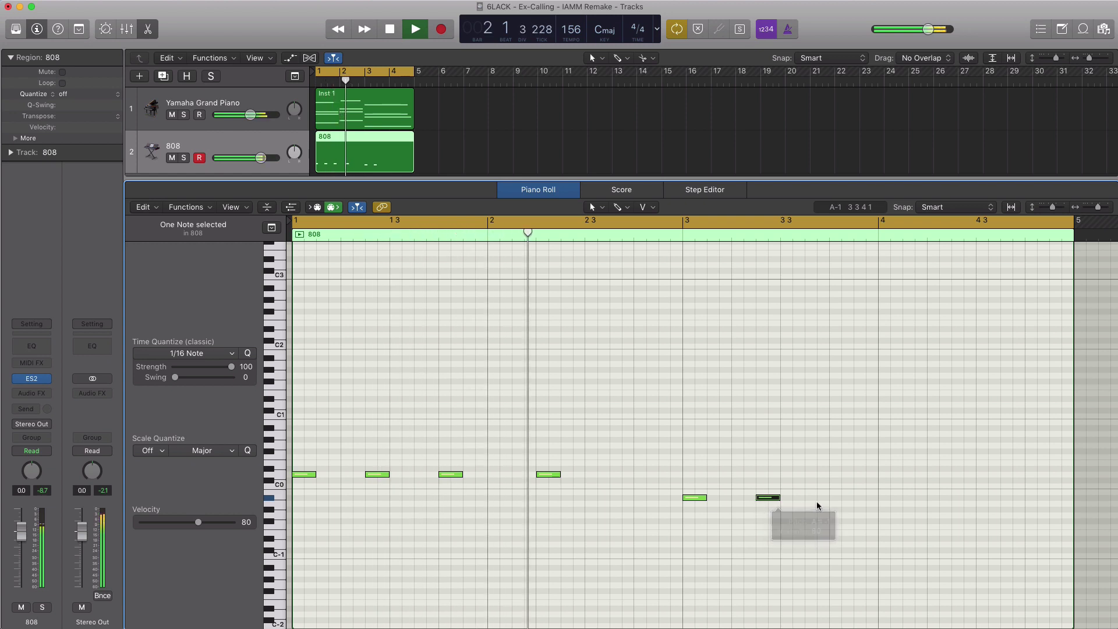
- Add A#-1 eighth notes on beat 4 of bar 3, beat 2 of bar 4 and halfway through beat 3 of bar 4
left_click(834, 498, "super")
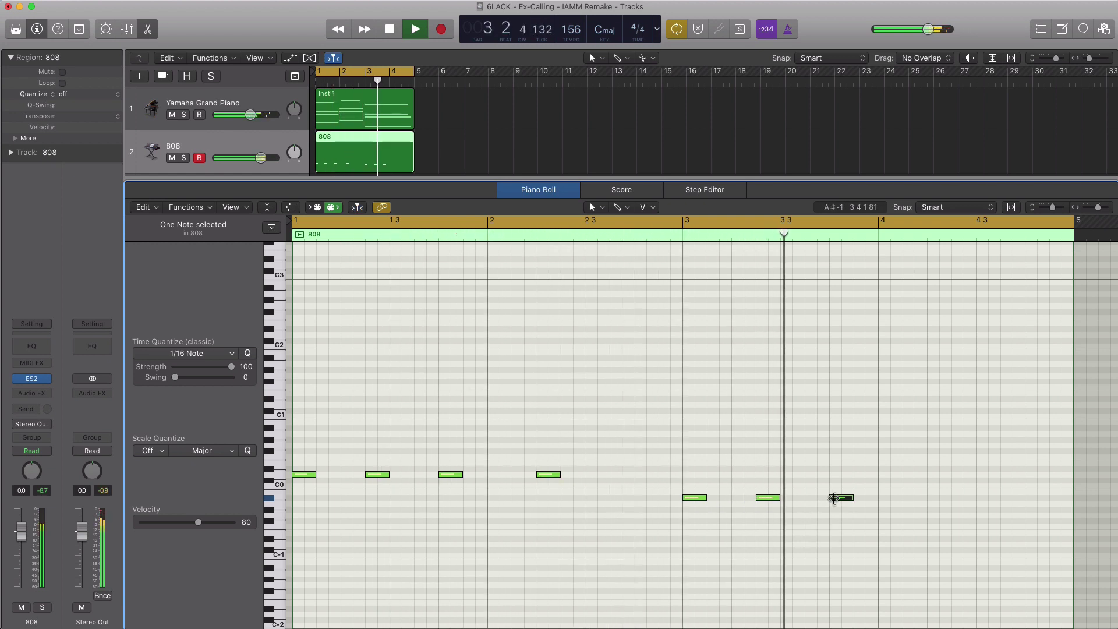
key("space")
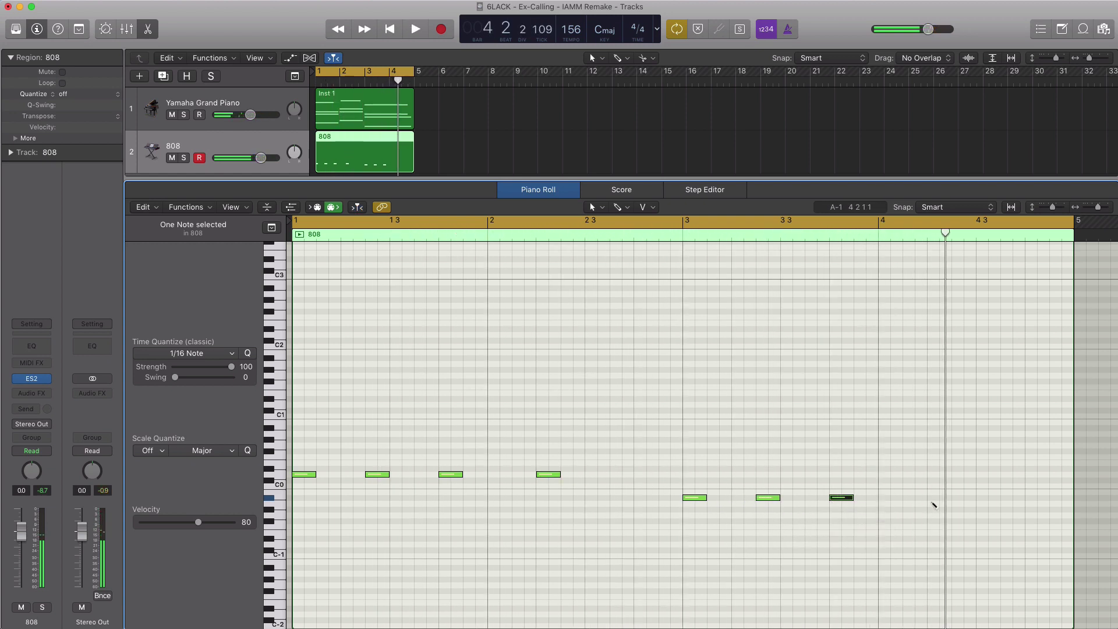
key("space")
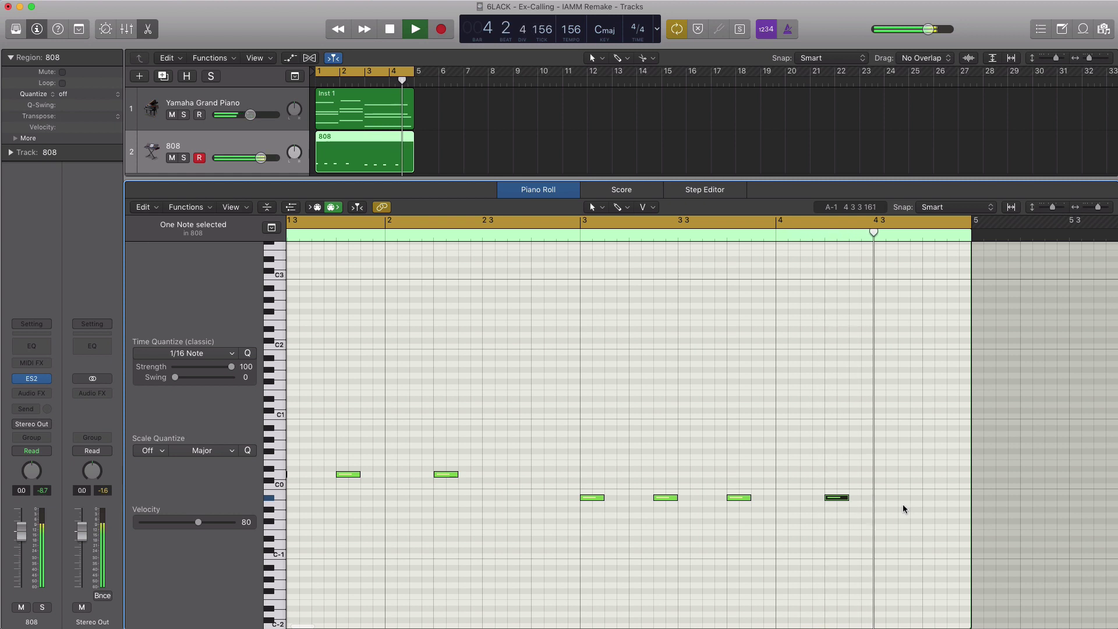
key("space")
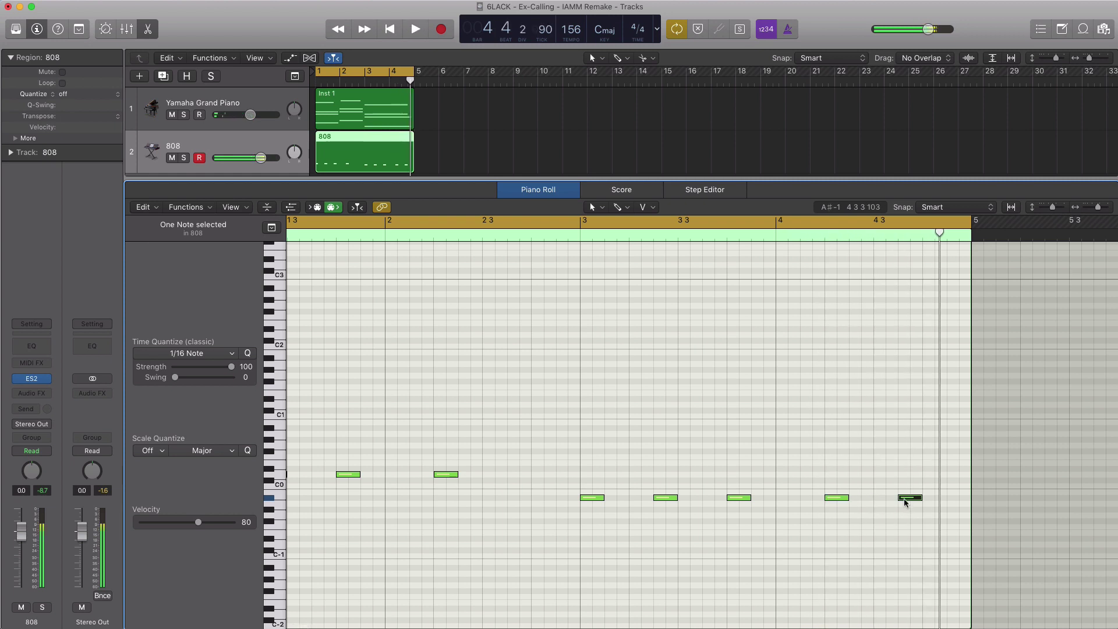
key("space")
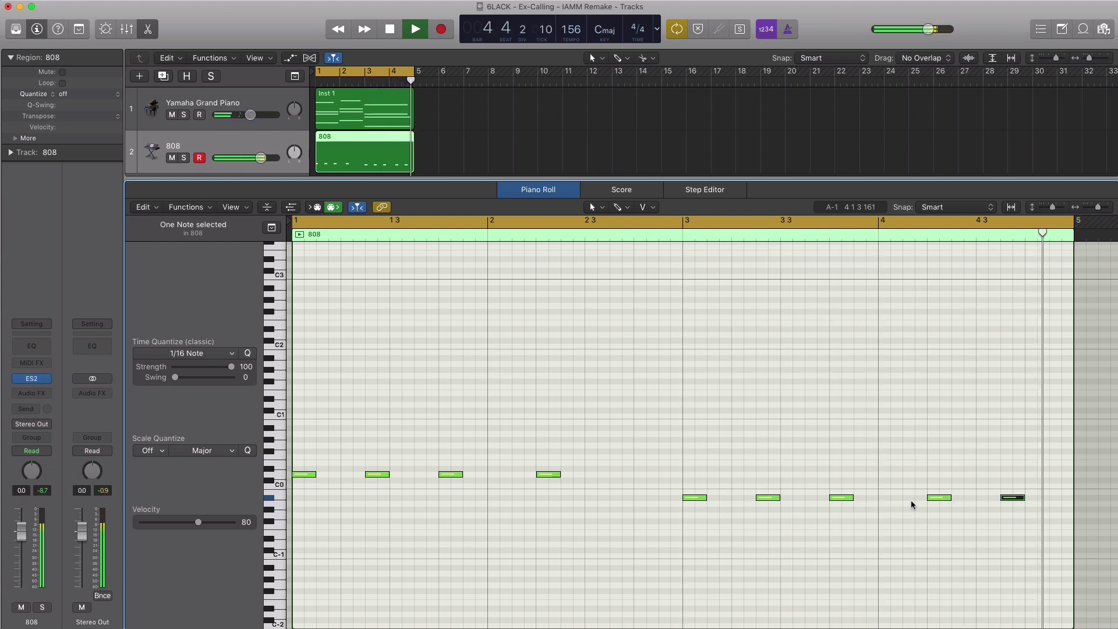
- Add an F0 eighth note on beat 4 of bar 4 and audition the complete bass line
key("space")
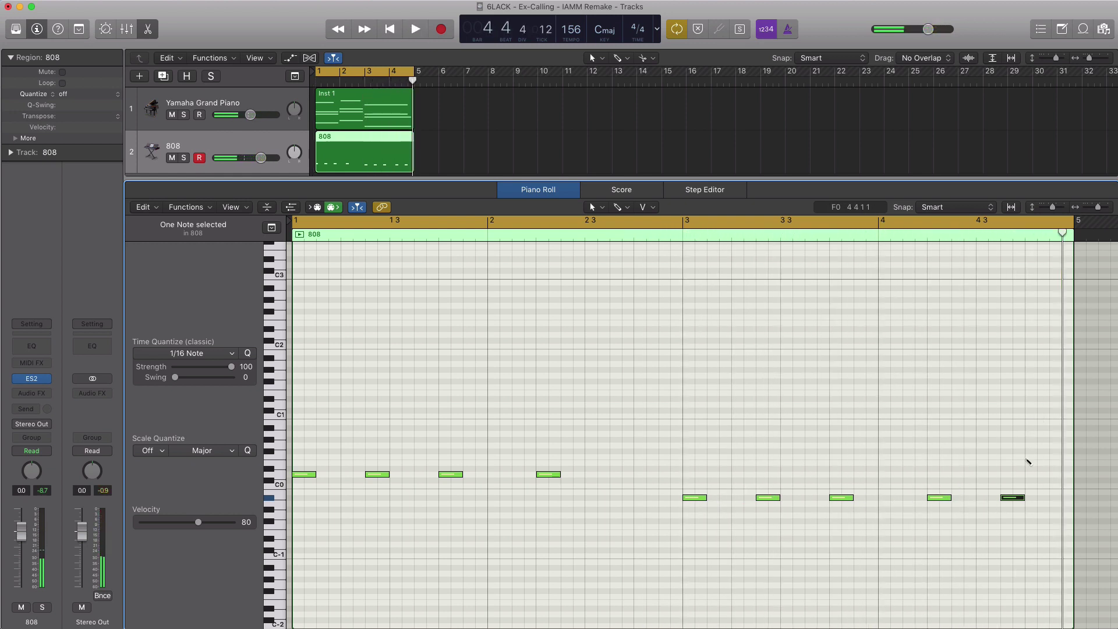
key("space")
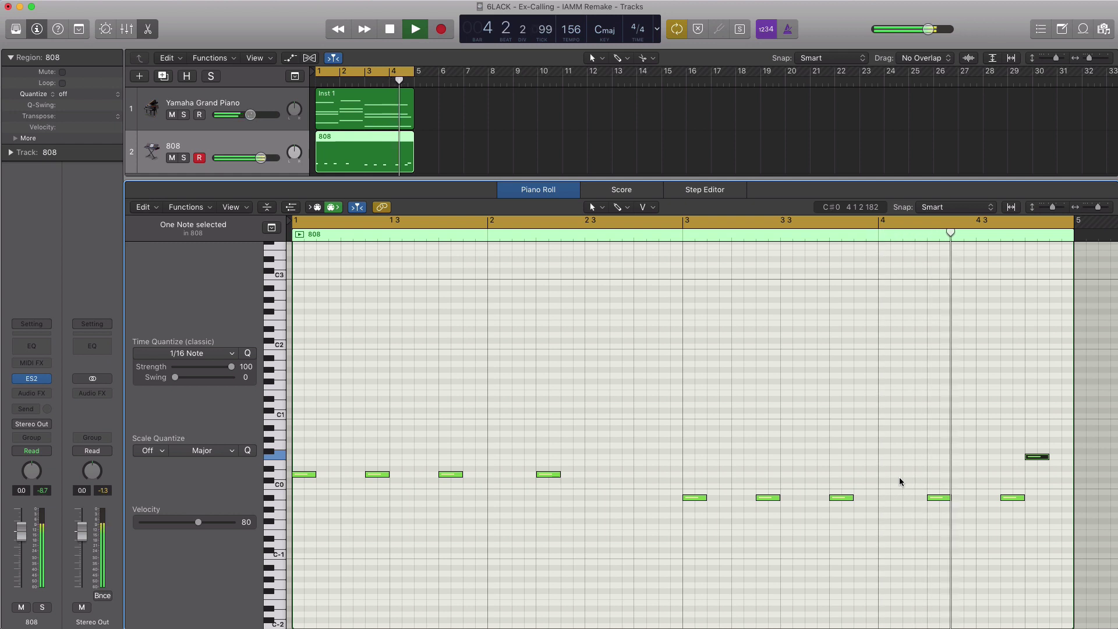
key("space")
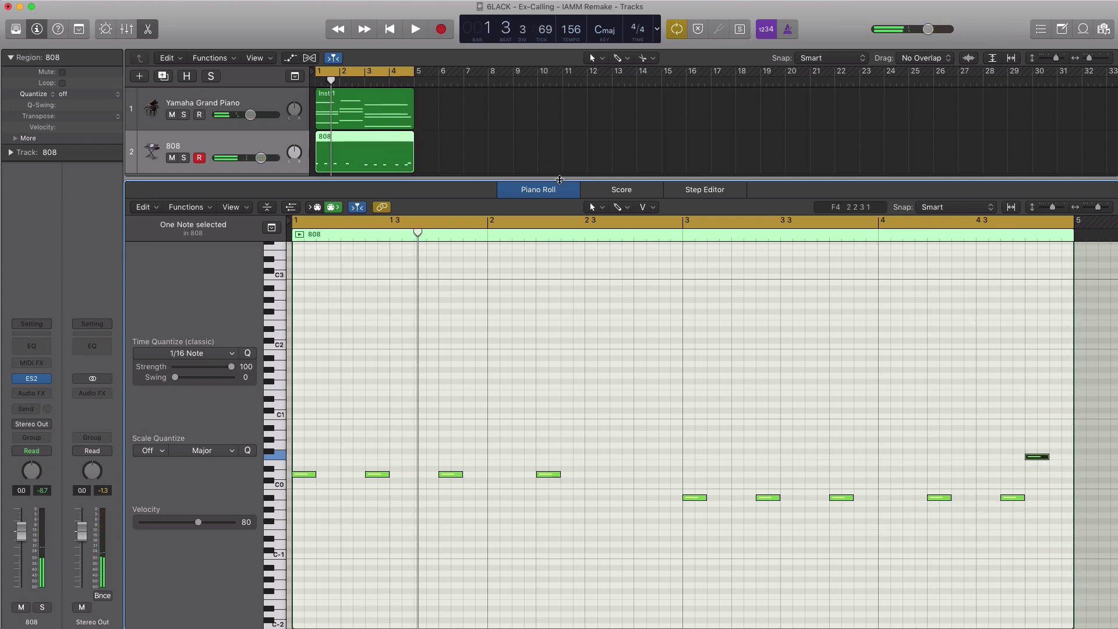
- Enlarge the tracks area, open the 808 track's ES2 and raise its distortion while auditioning the bass
left_click_drag(560, 180, 561, 386)
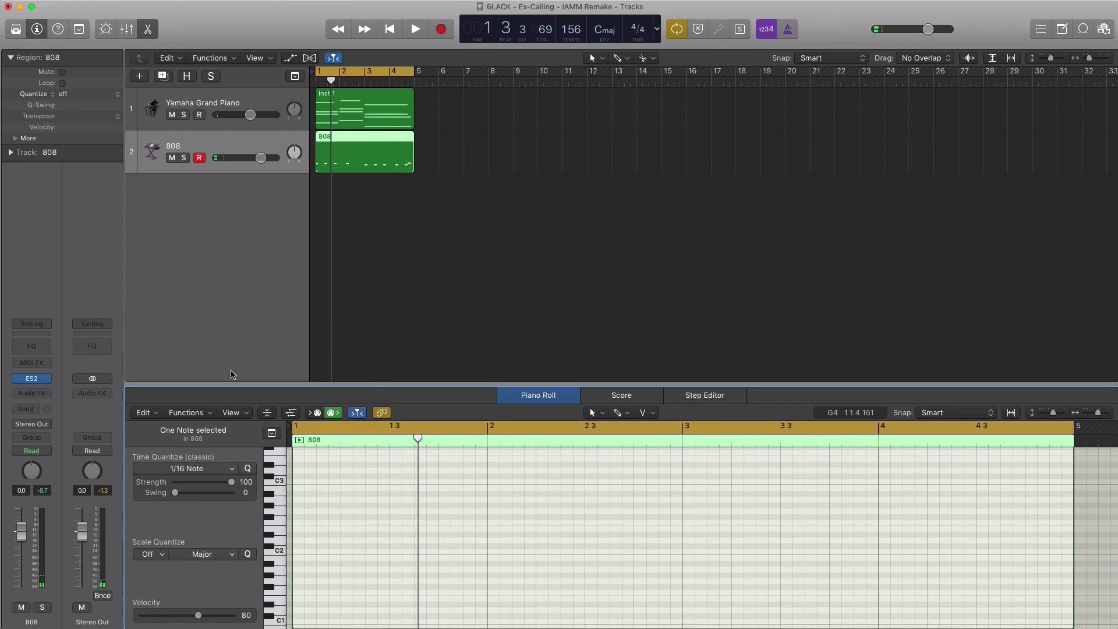
left_click(31, 380)
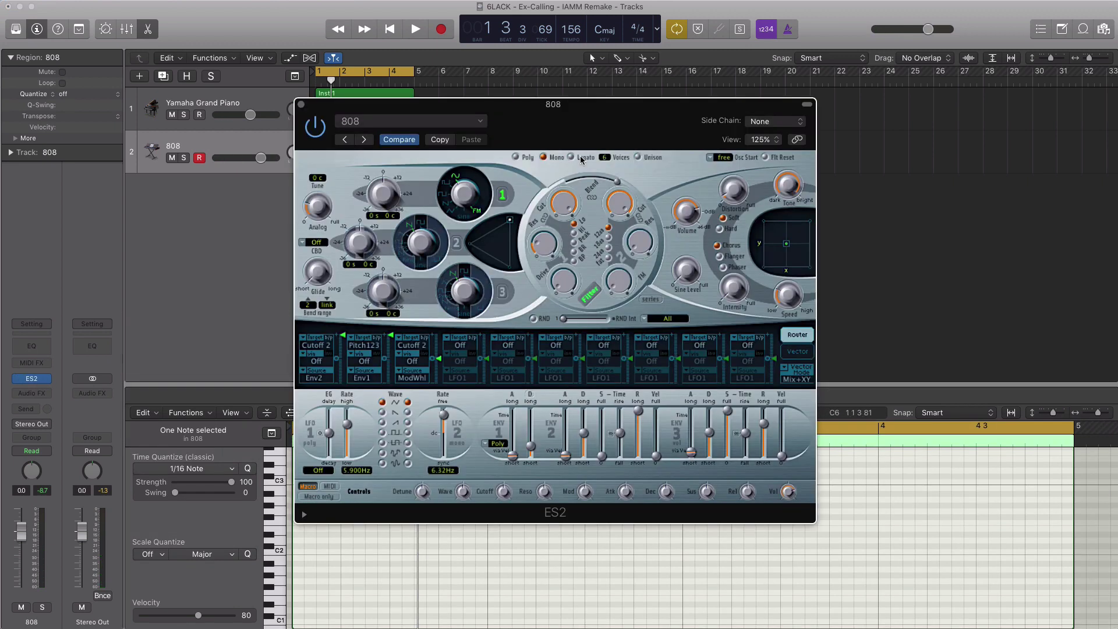
key("space")
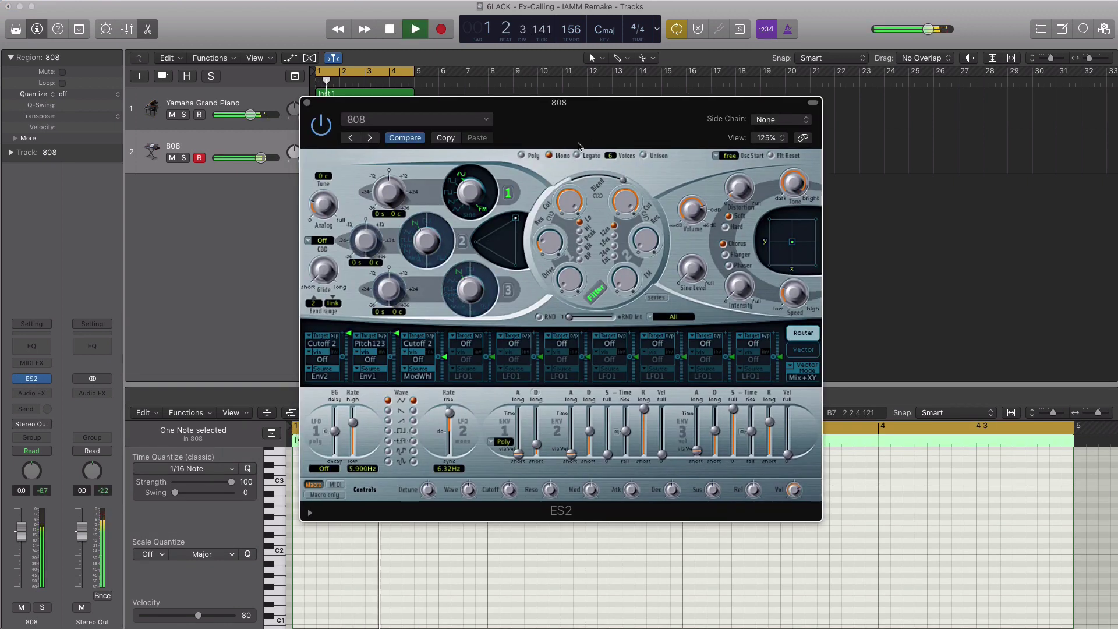
key("space")
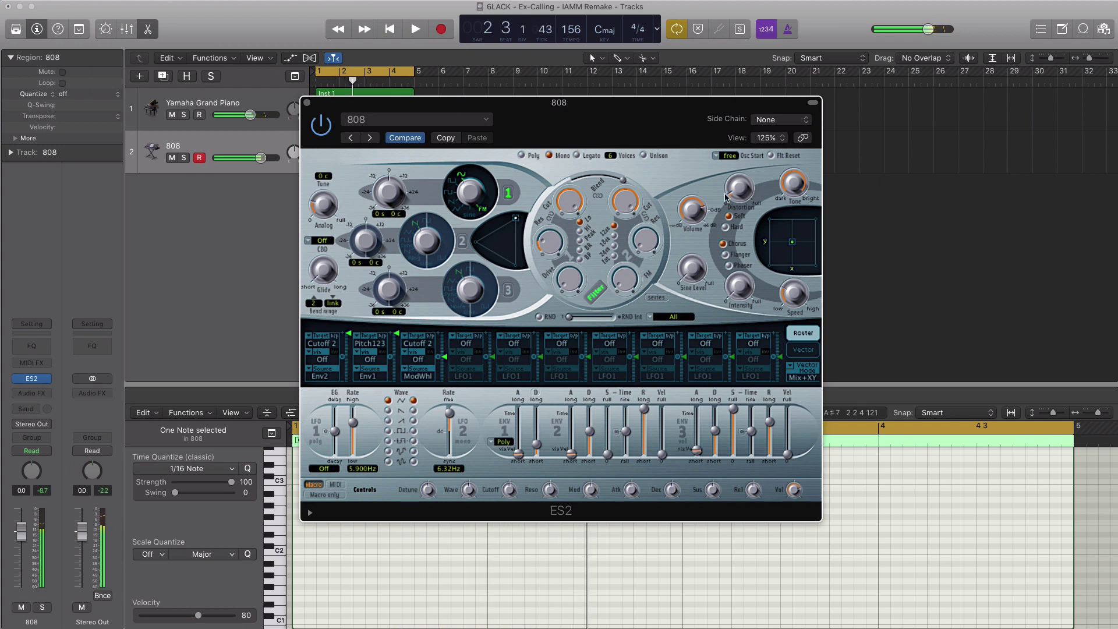
key("space")
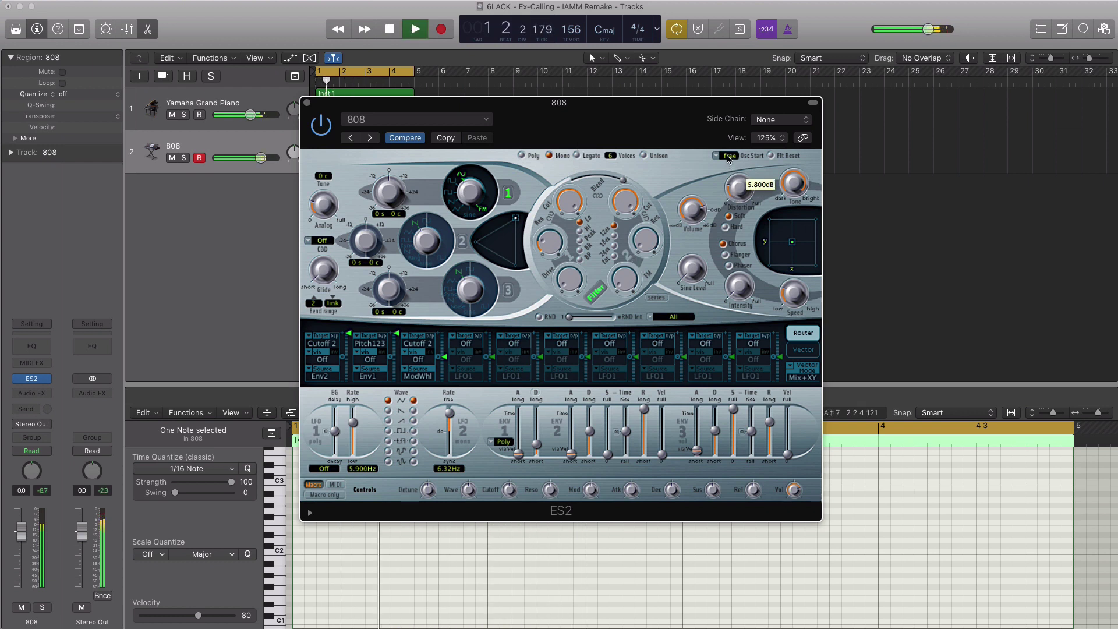
left_click_drag(728, 158, 726, 112)
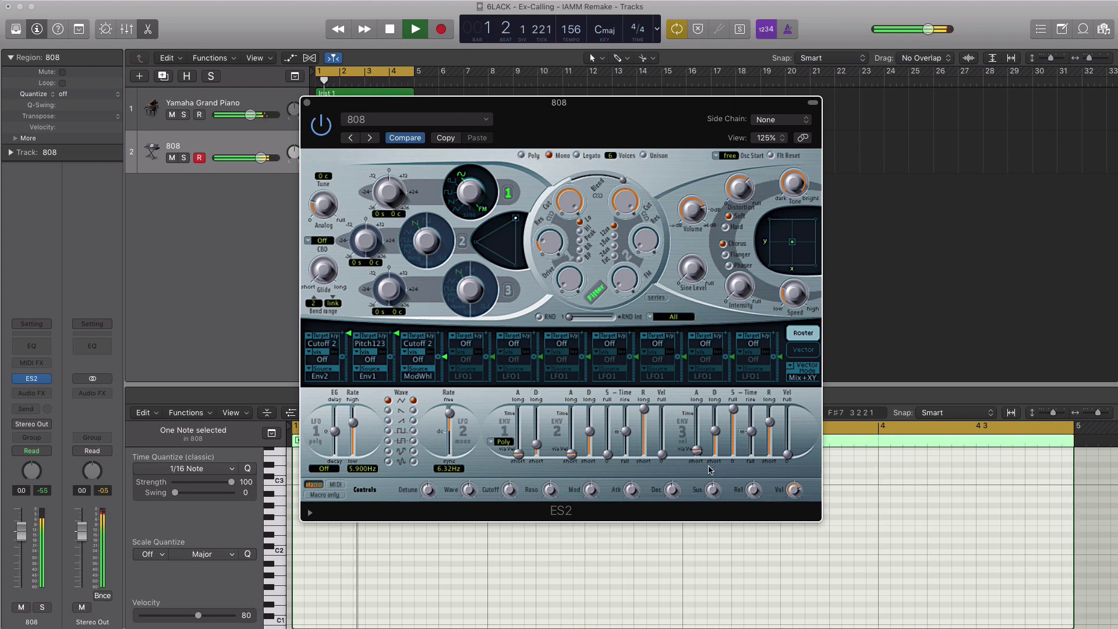
- Add a slight amount of ES2 filter drive and lengthen Envelope 3's attack a little while auditioning
key("space")
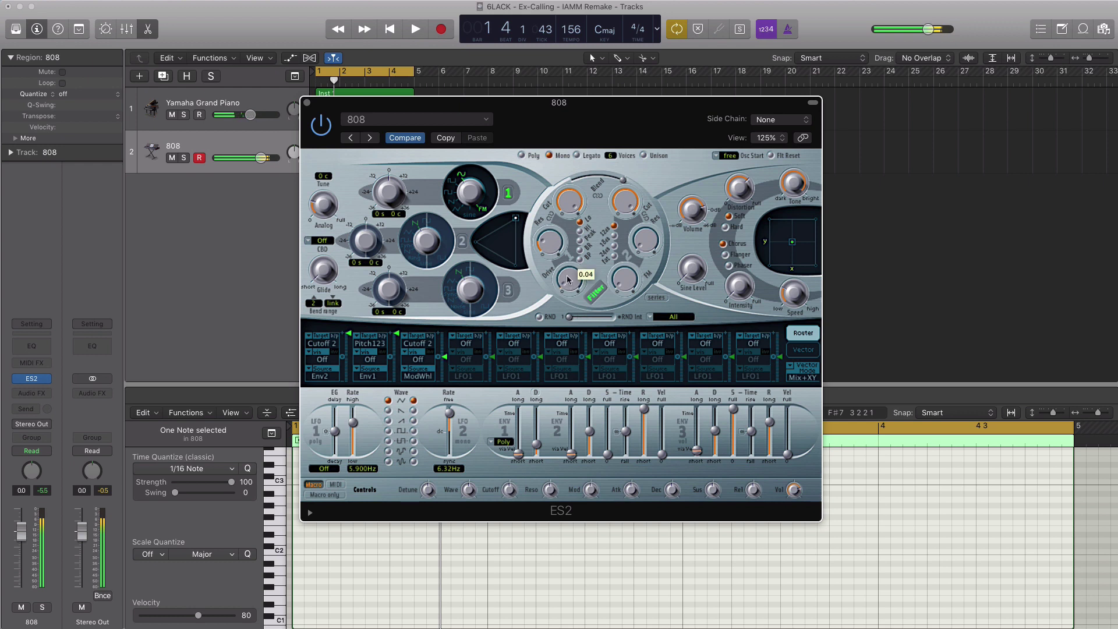
key("space")
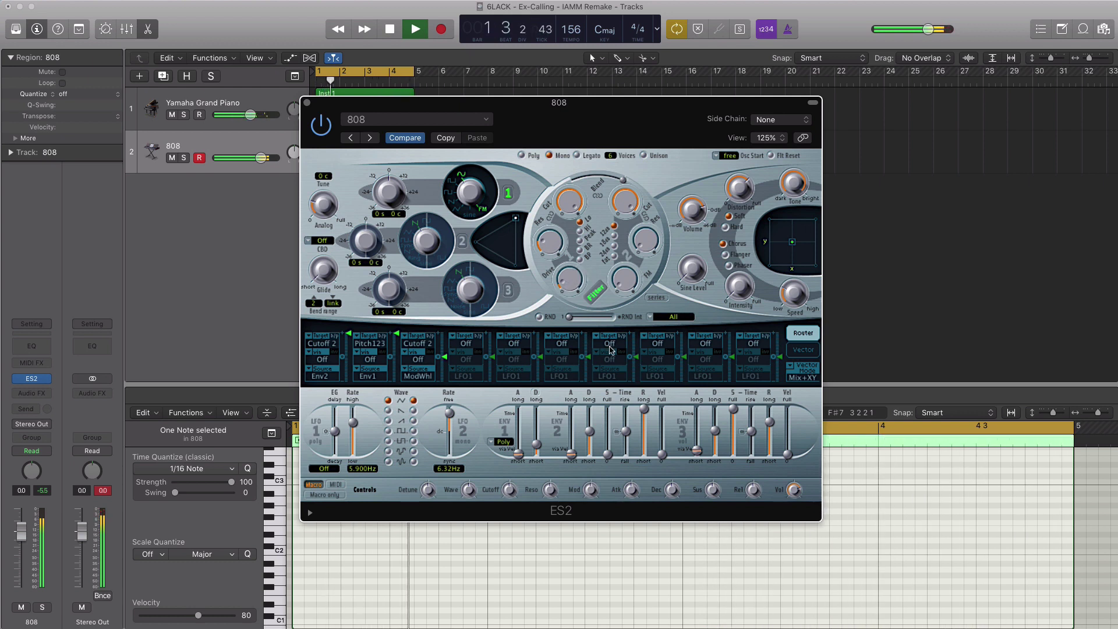
key("space")
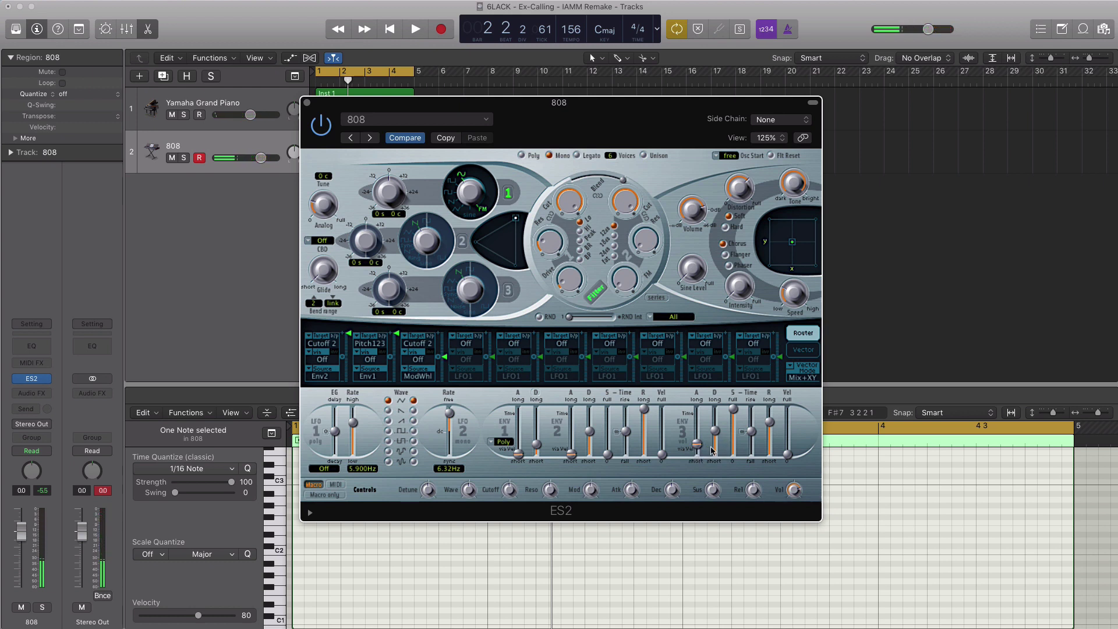
- Lengthen Envelope 3's decay slightly and lower its sustain while auditioning the 808, and close the ES2
key("space")
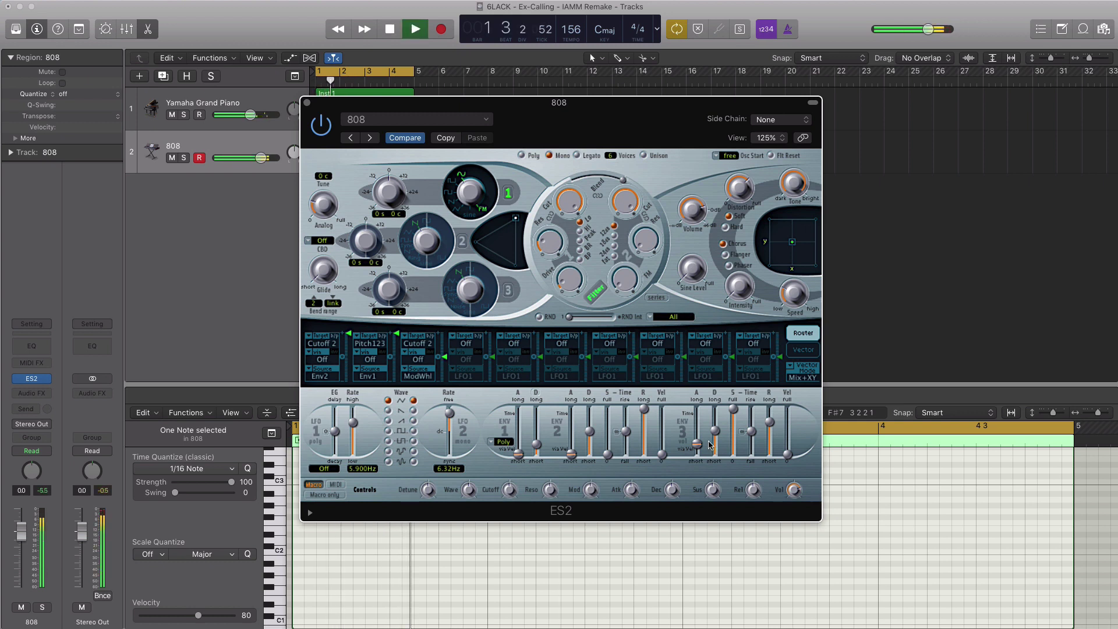
mouse_move(717, 434)
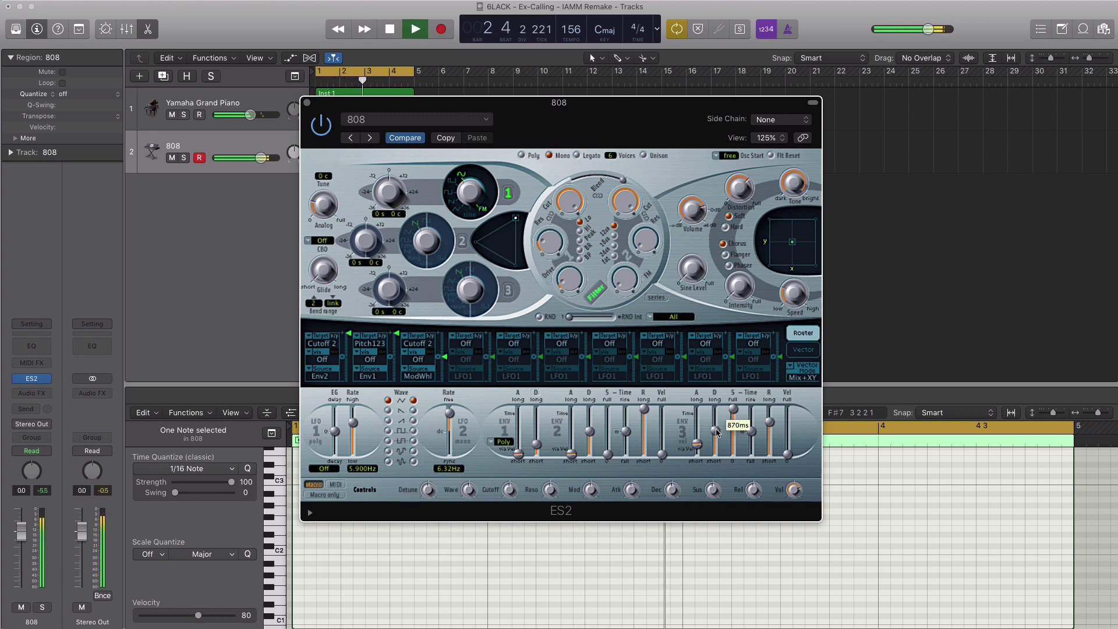
key("space")
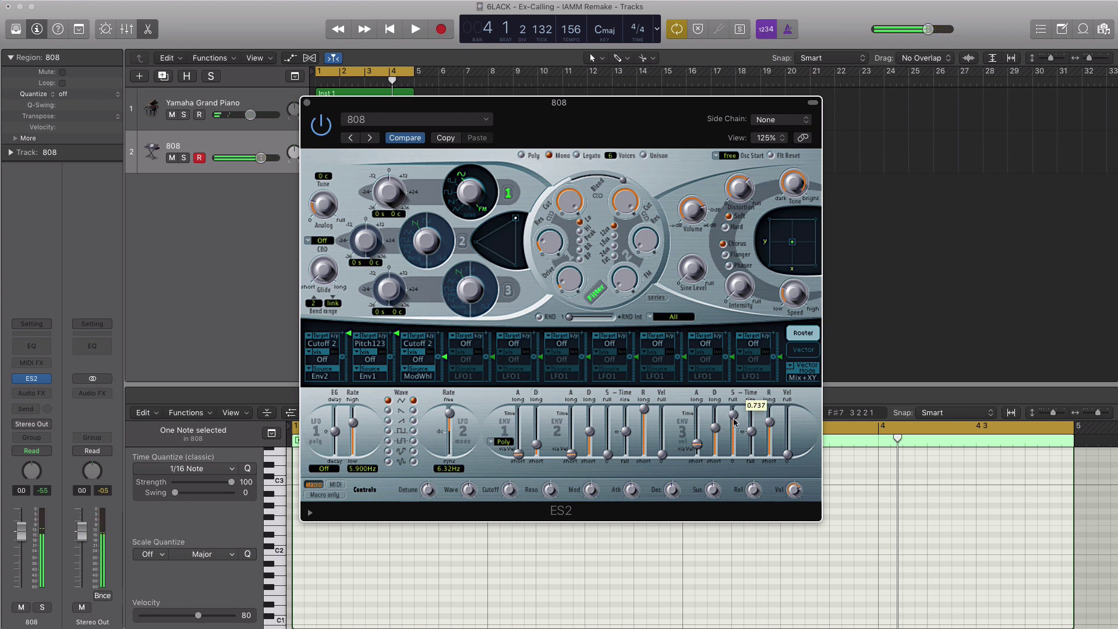
key("space")
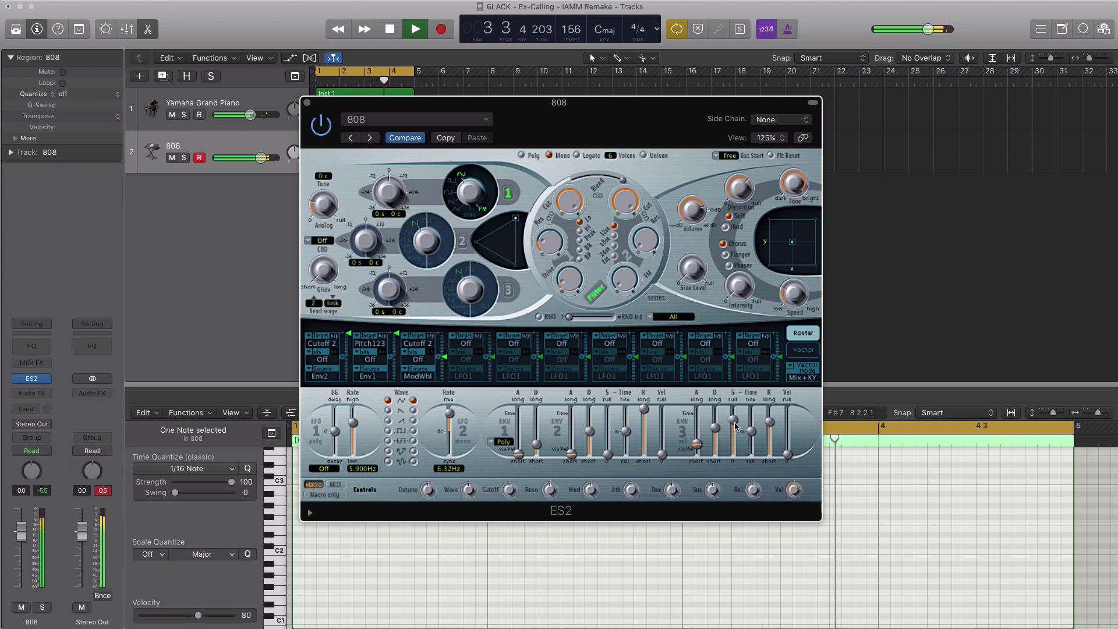
key("space")
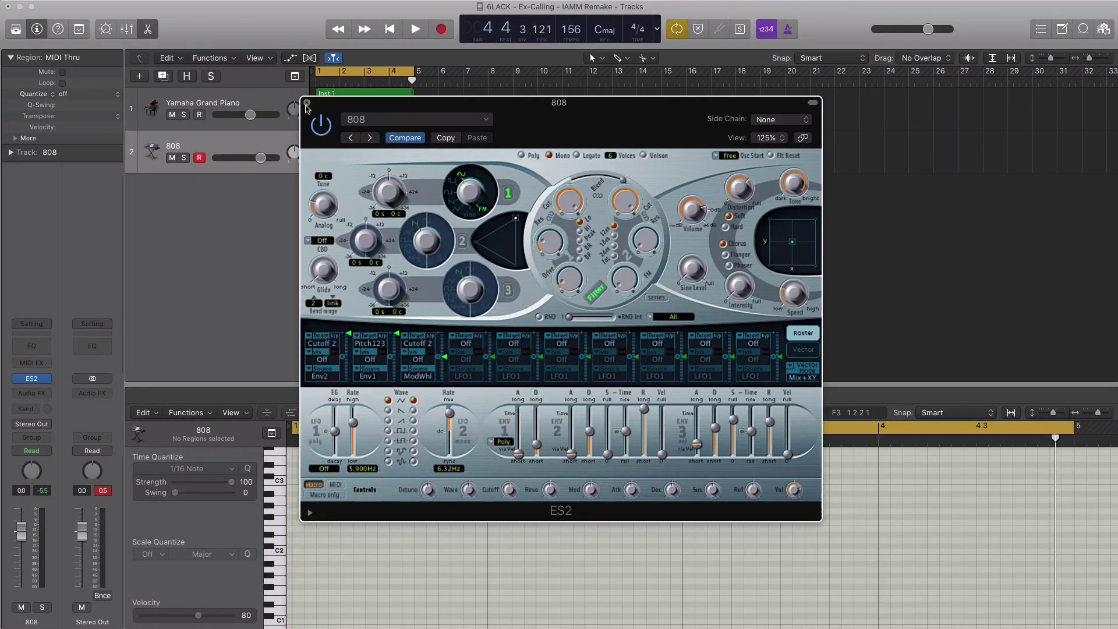
left_click(306, 104)
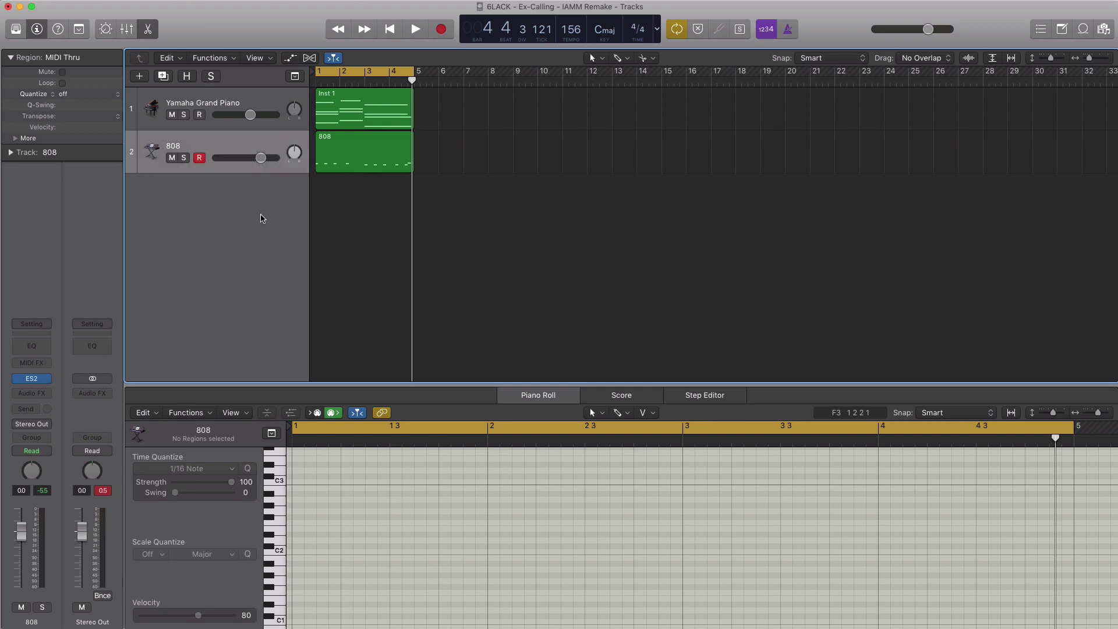
- Create a third software instrument track below the 808 and load the EXS24 sampler on it
double_click(261, 218)
left_click(48, 364)
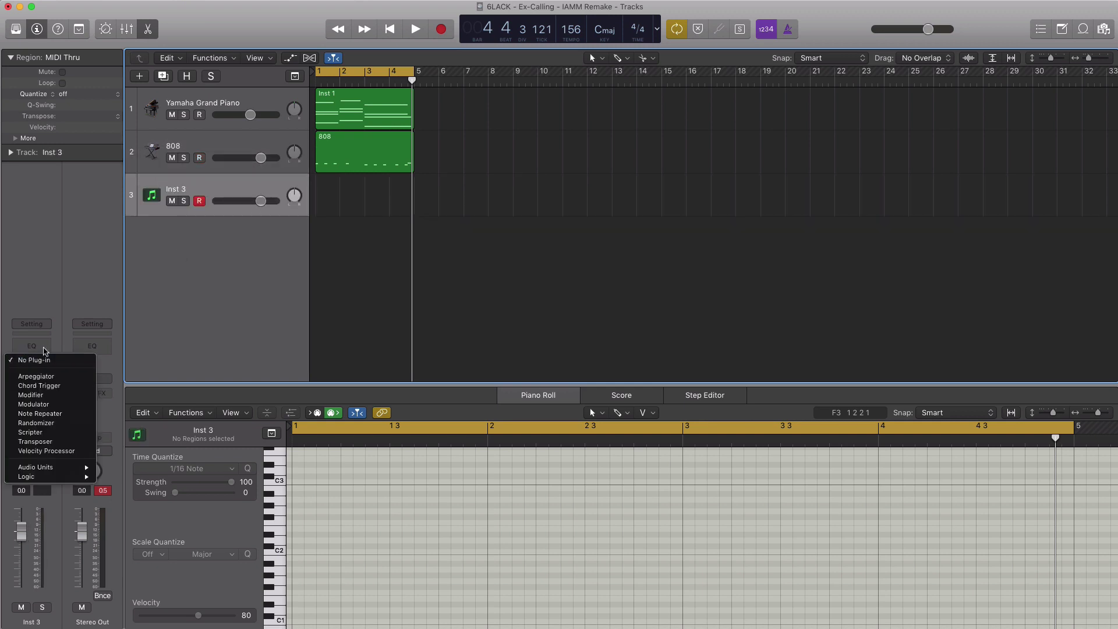
left_click(34, 352)
left_click(31, 376)
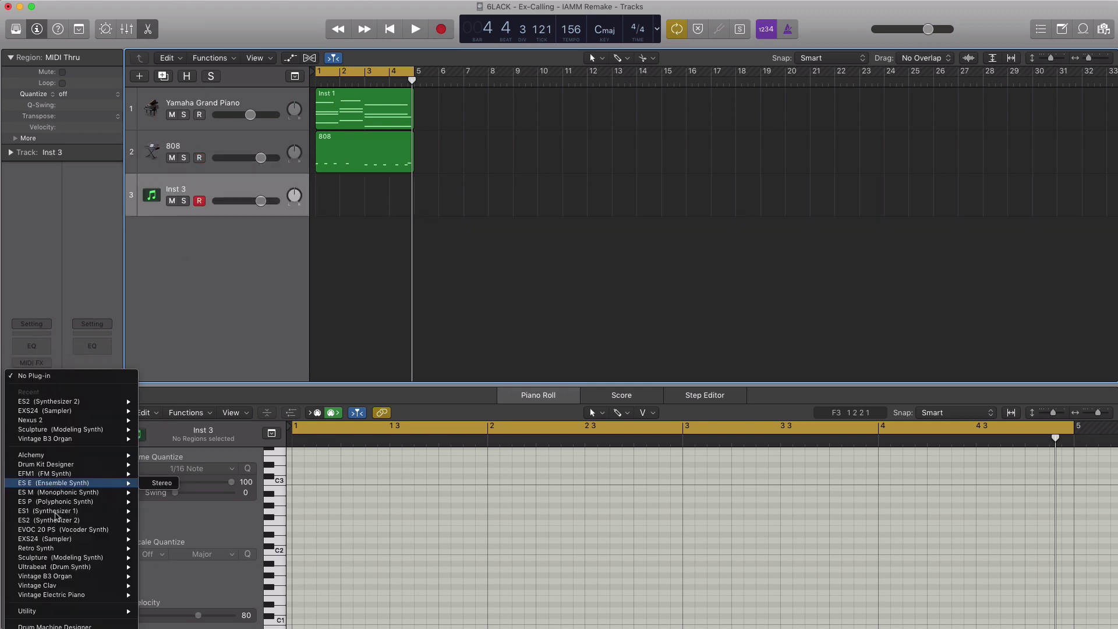
mouse_move(51, 568)
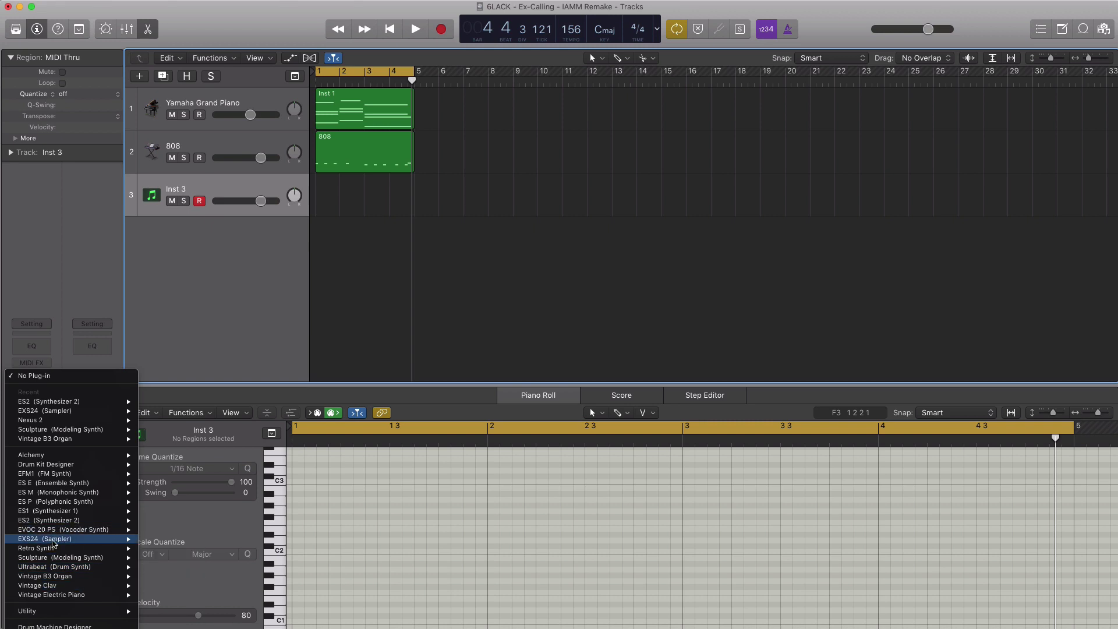
left_click(124, 522)
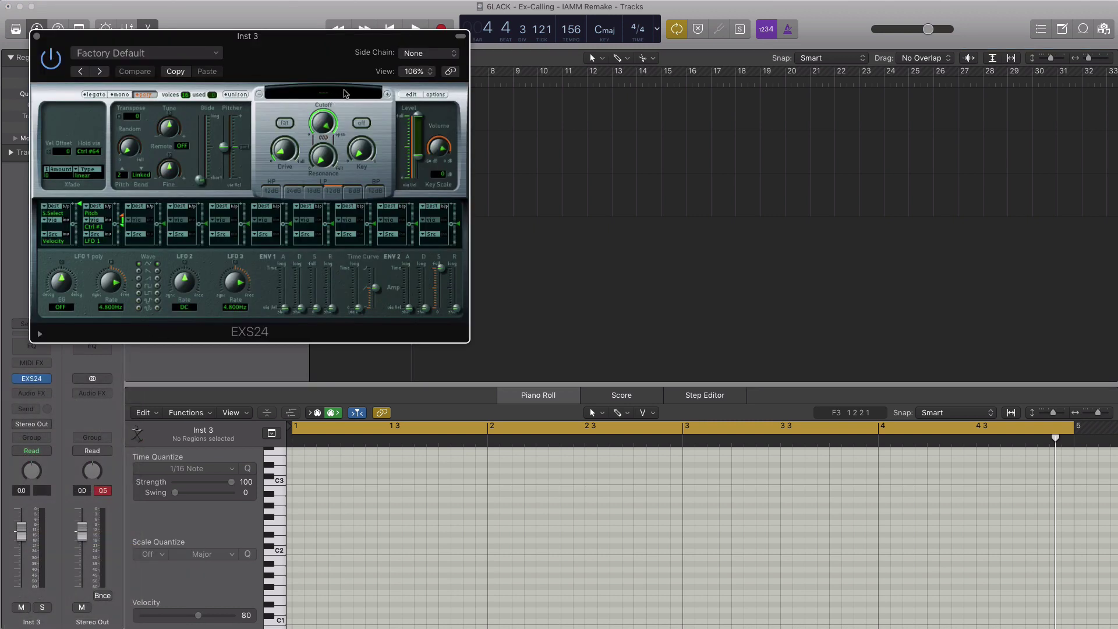
- Load the 6Lack - Ex Calling Kit sampler instrument into the EXS24 and close its window
left_click(345, 93)
mouse_move(426, 179)
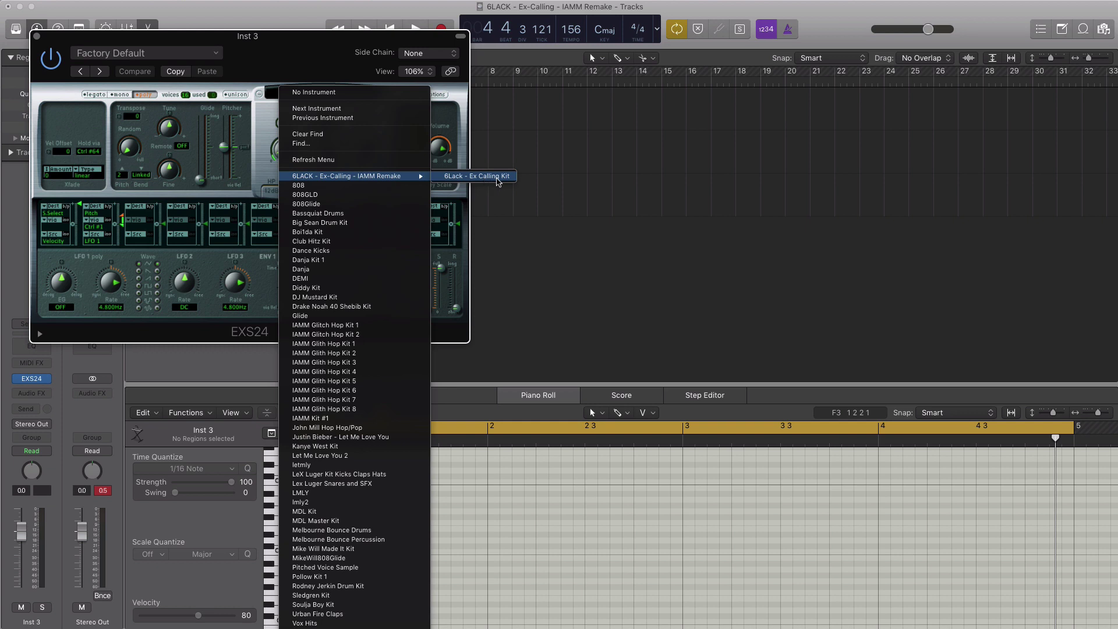
left_click(476, 176)
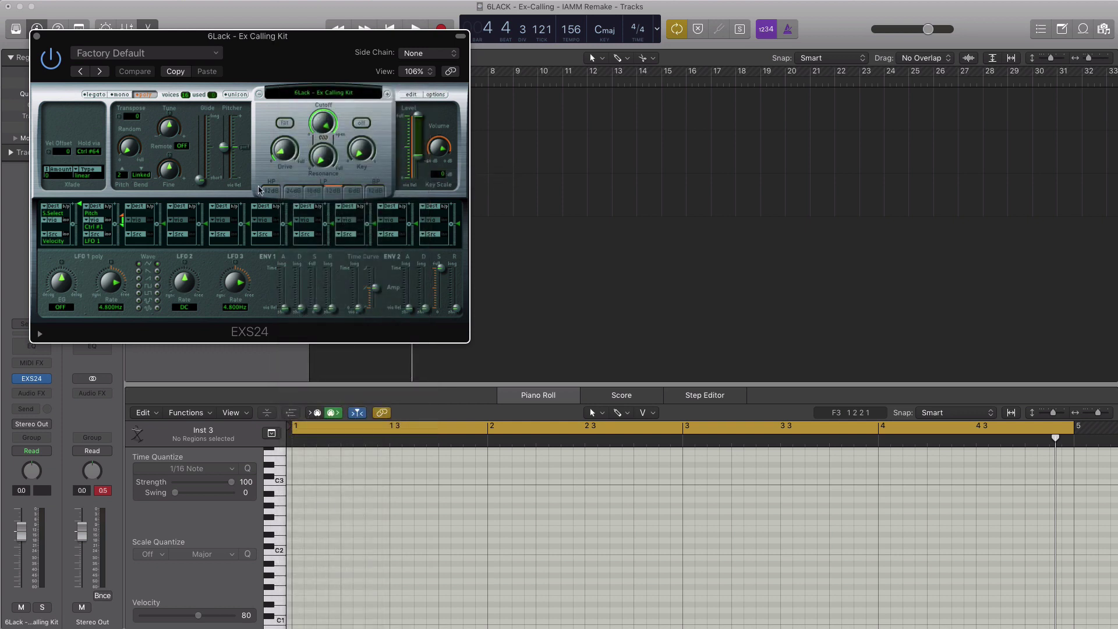
left_click(36, 36)
- Create an empty region on the drum kit track and extend it across bars 1 to 4
left_click(328, 205)
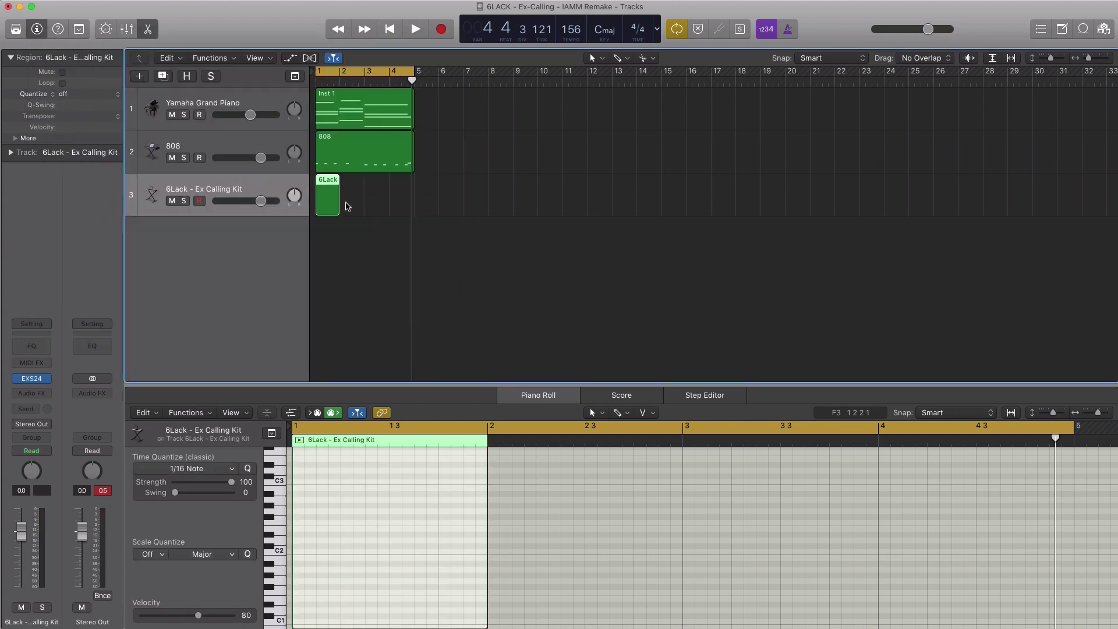
left_click_drag(338, 204, 412, 205)
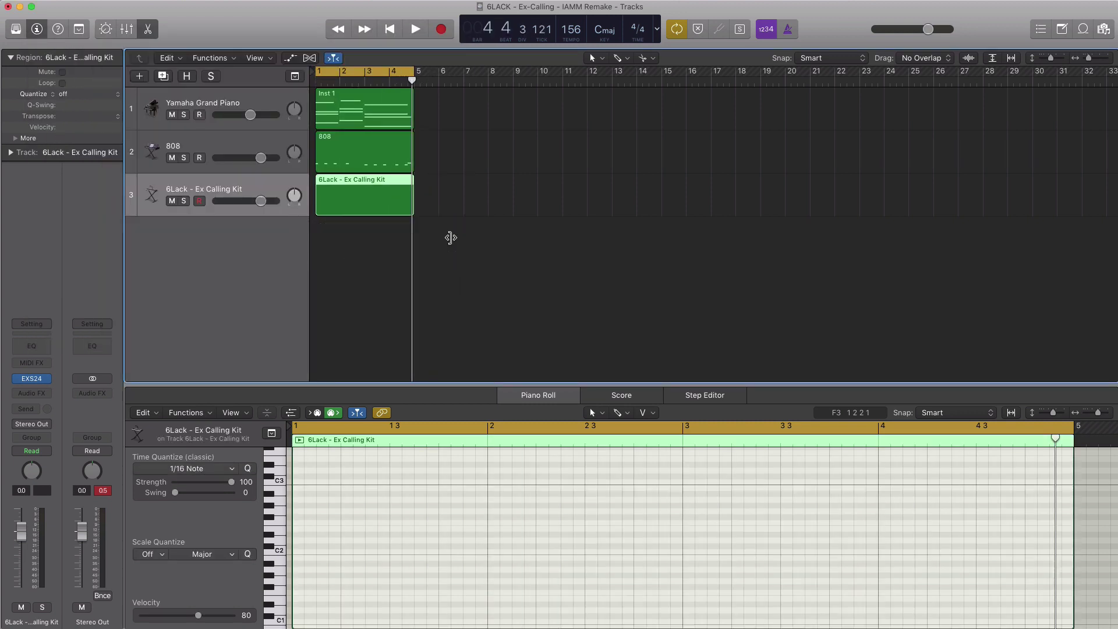
left_click(450, 237)
- Copy the 808 region onto the drum kit track and move its five A#-1 notes up to D0
left_click_drag(372, 170, 367, 215)
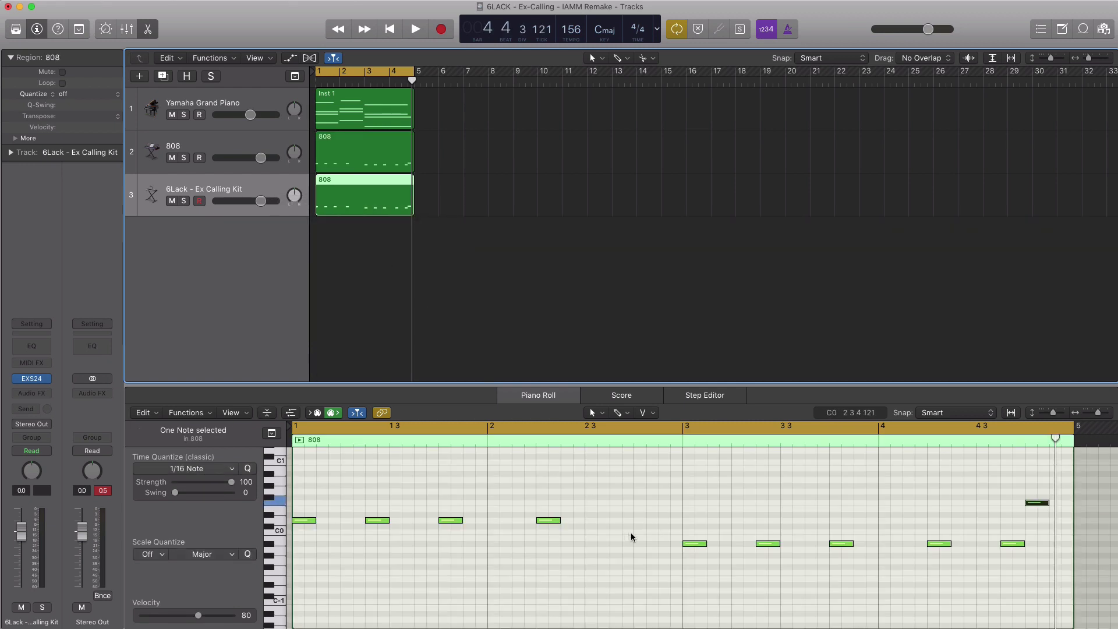
left_click_drag(631, 534, 1025, 560)
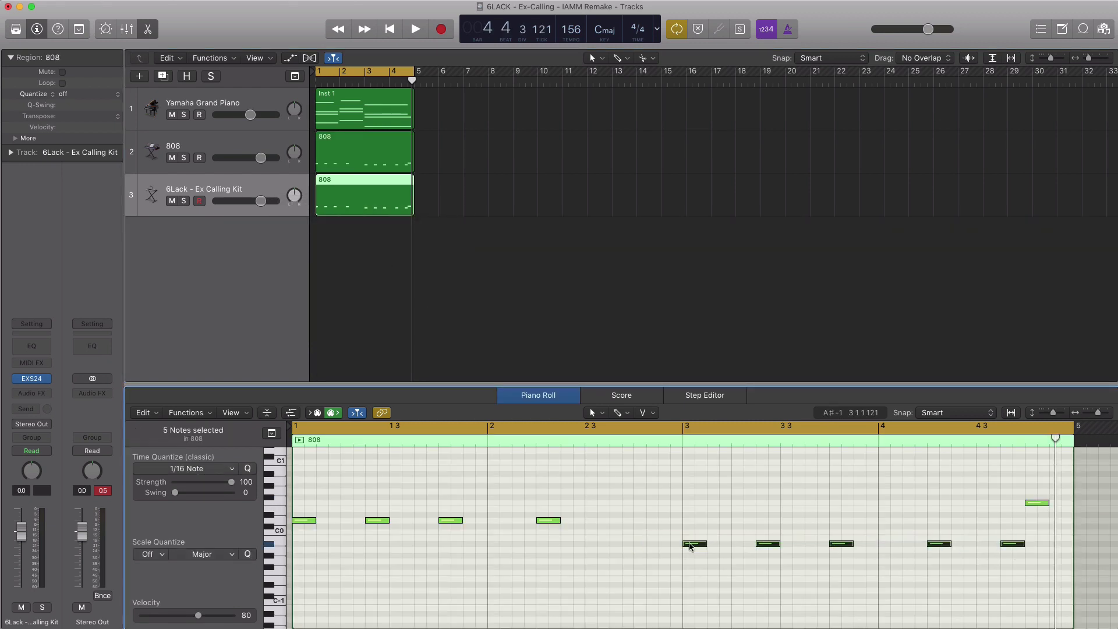
left_click_drag(690, 546, 676, 528)
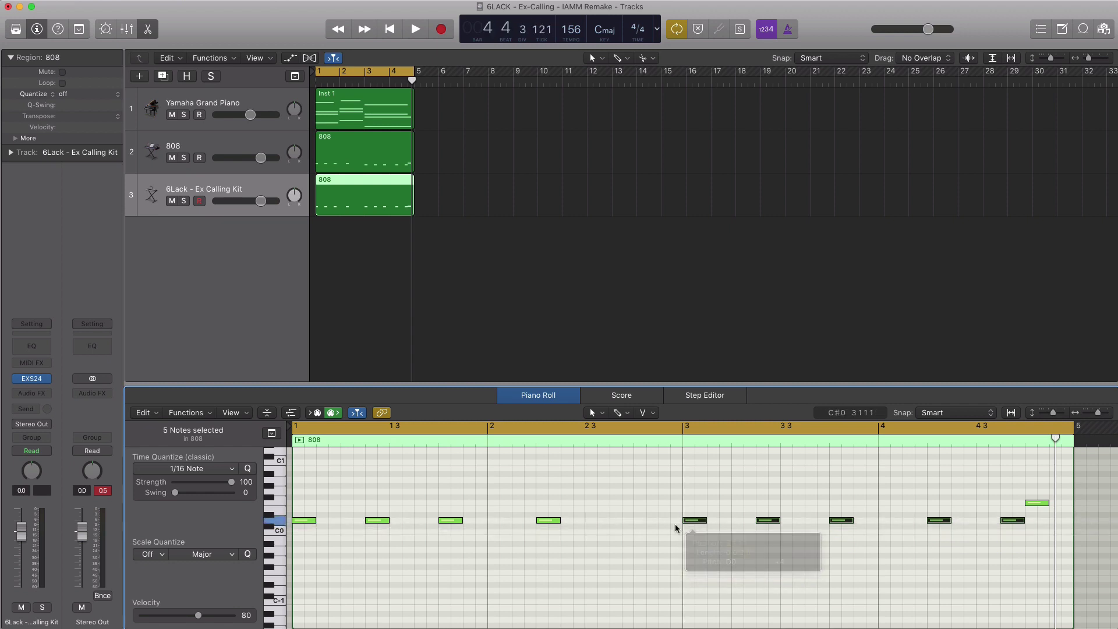
- Move the copied region's final F0 note down to D0 and transpose all its notes up one octave to D1
left_click(1040, 512)
left_click_drag(1038, 507, 296, 500)
key("shift+alt+Up")
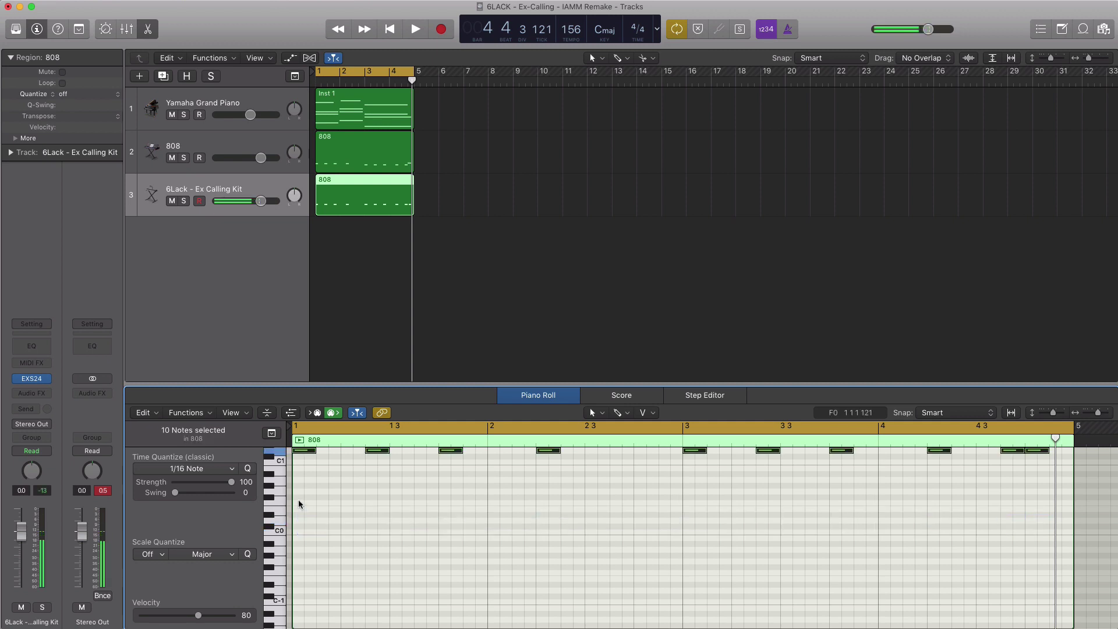
- Move the ten selected notes in the drum kit track's region down to C1 and play the loop
scroll(297, 499, "up", 3)
left_click_drag(302, 529, 304, 533)
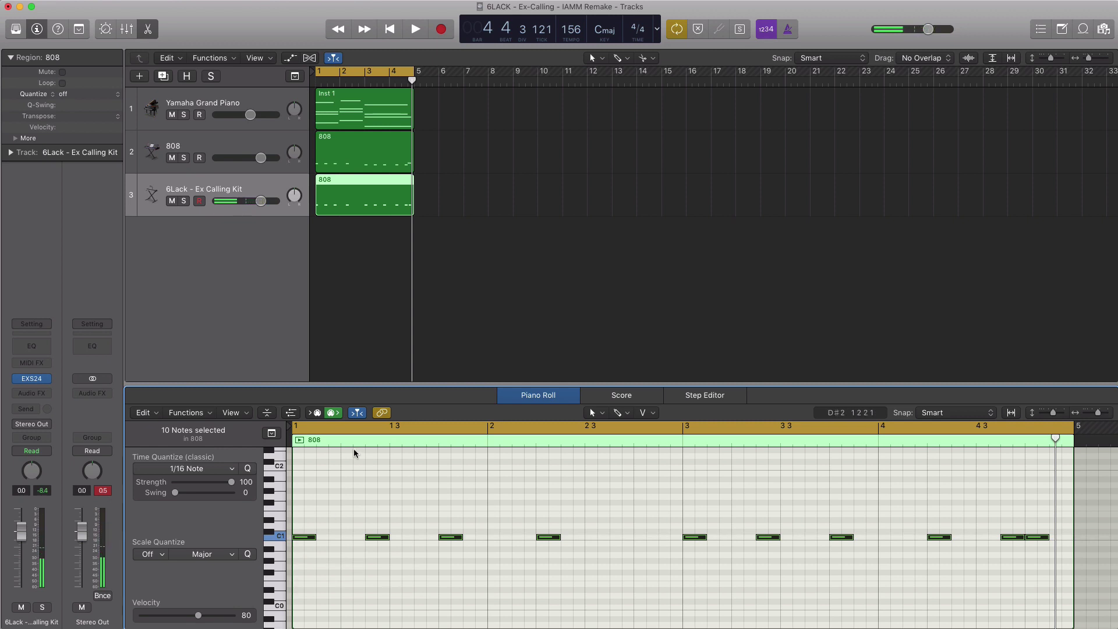
key("space")
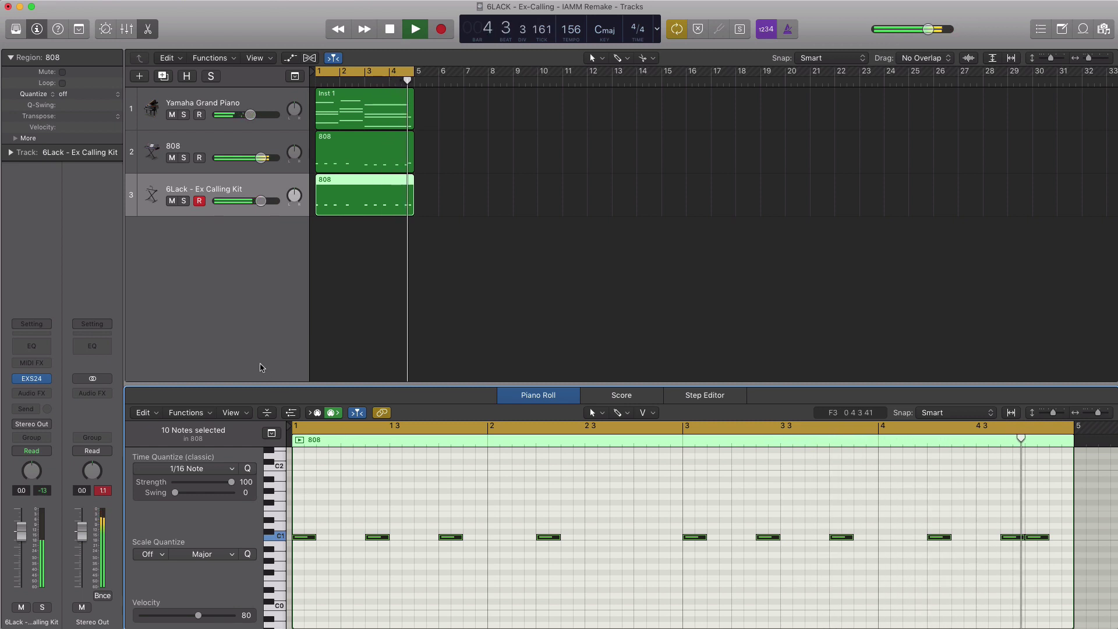
key("space")
- Rename the drum kit track as Kick and duplicate it as a new track named Clap
double_click(200, 188)
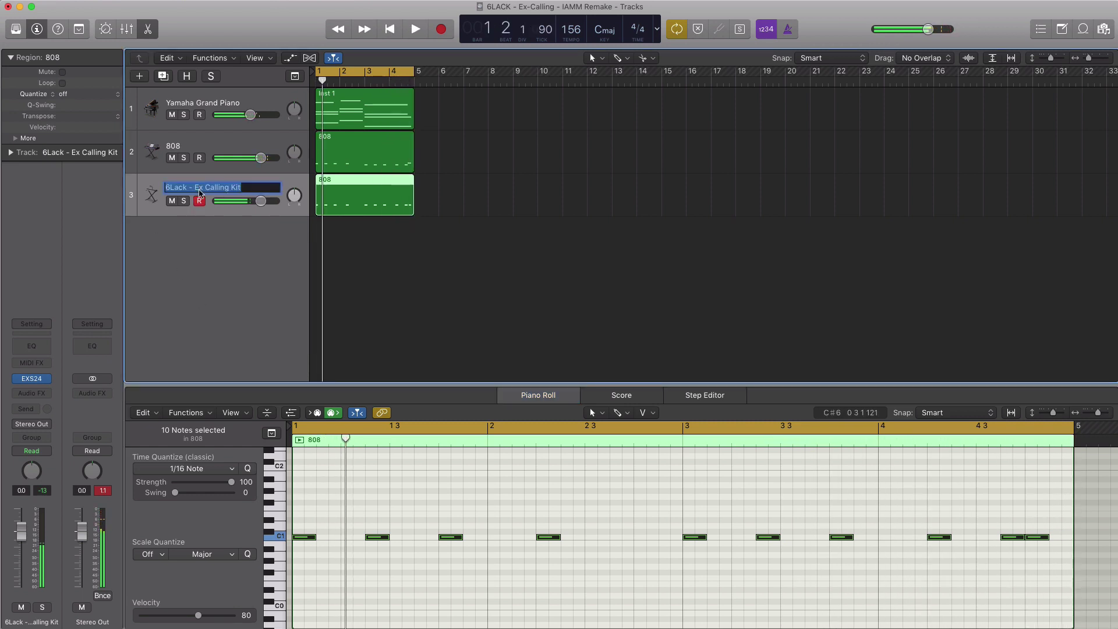
key("Return")
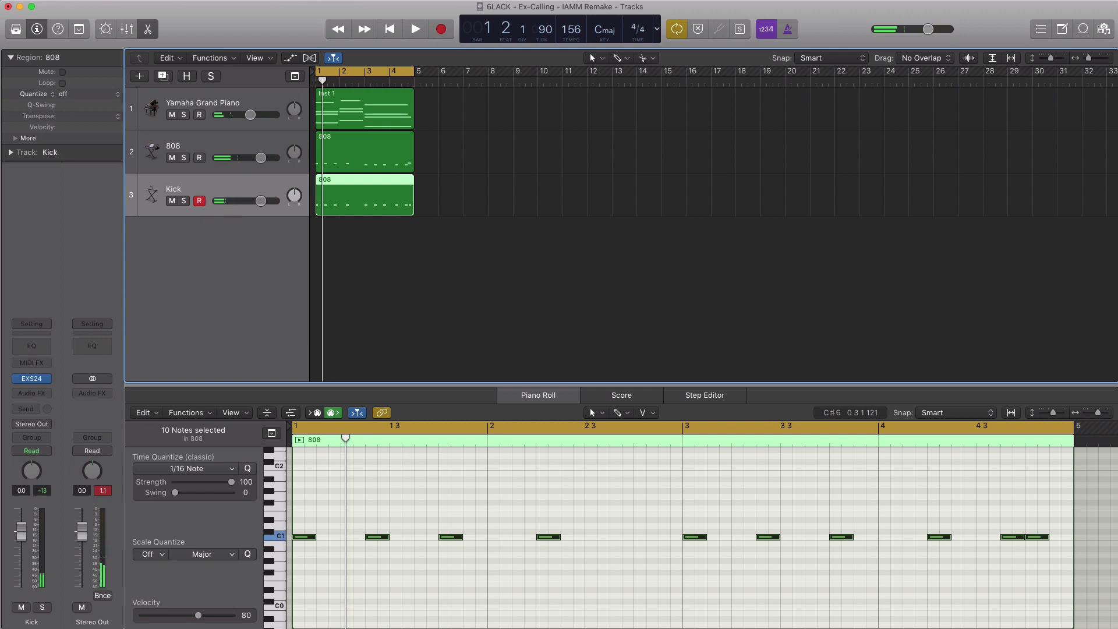
left_click(163, 77)
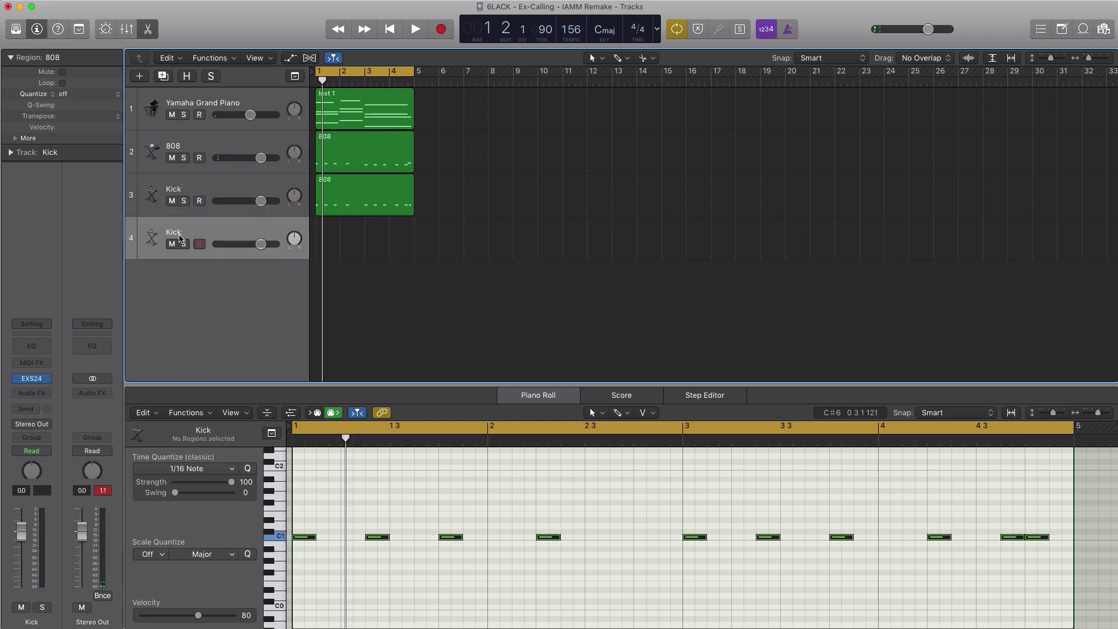
double_click(179, 231)
type("Cla")
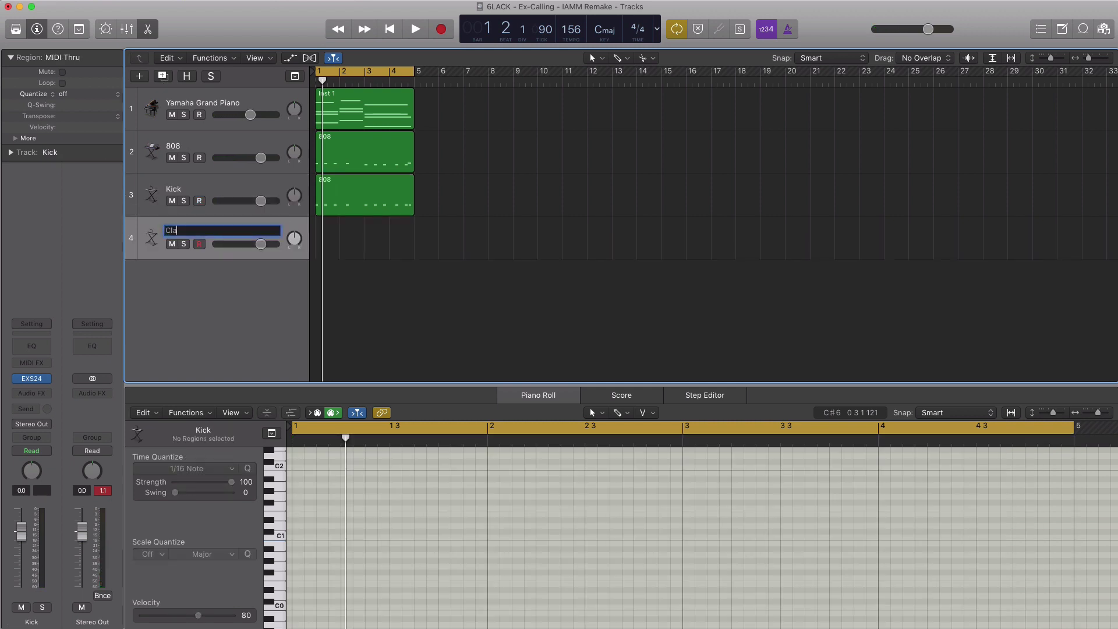
type("p")
key("Return")
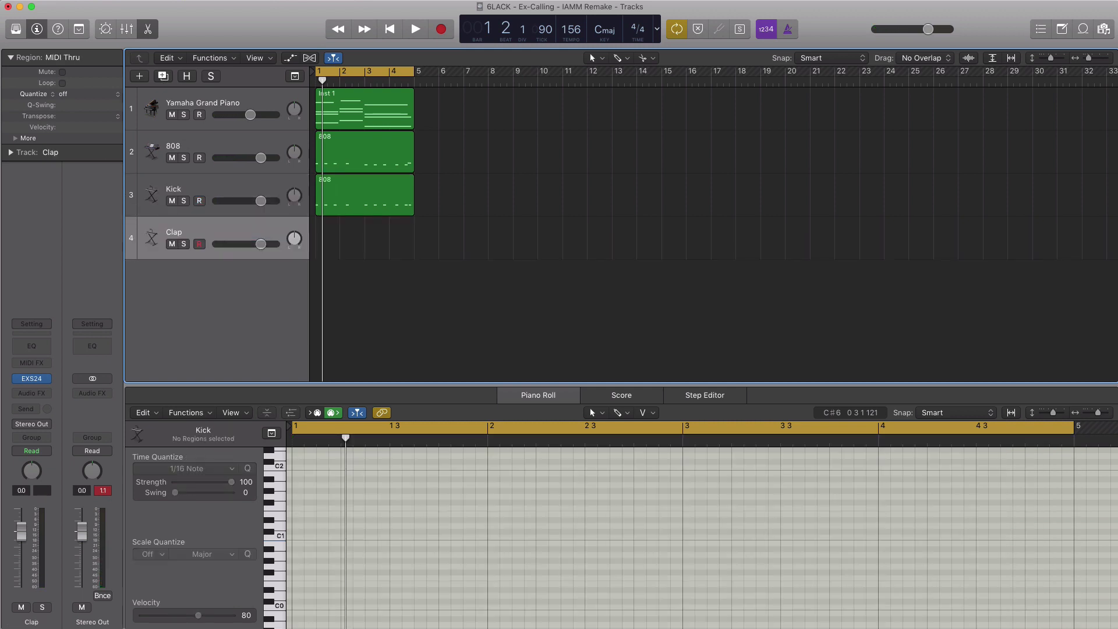
- Create an empty region on the Clap track, extend it across bars 1 to 4 and open it for note editing
double_click(324, 243)
left_click_drag(340, 243, 413, 245)
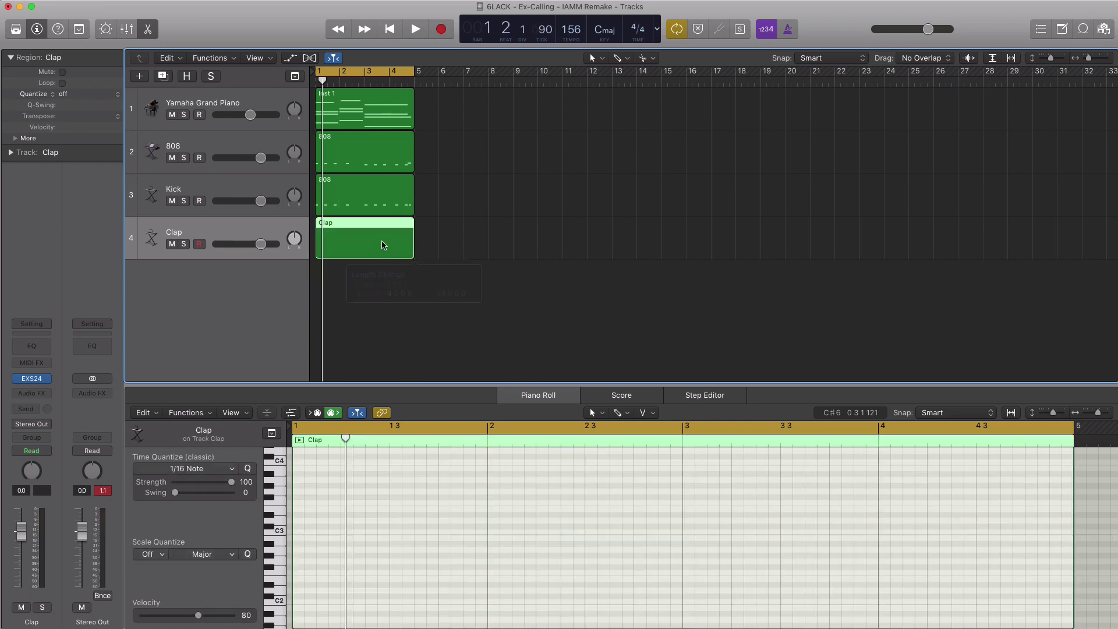
double_click(378, 245)
double_click(383, 240)
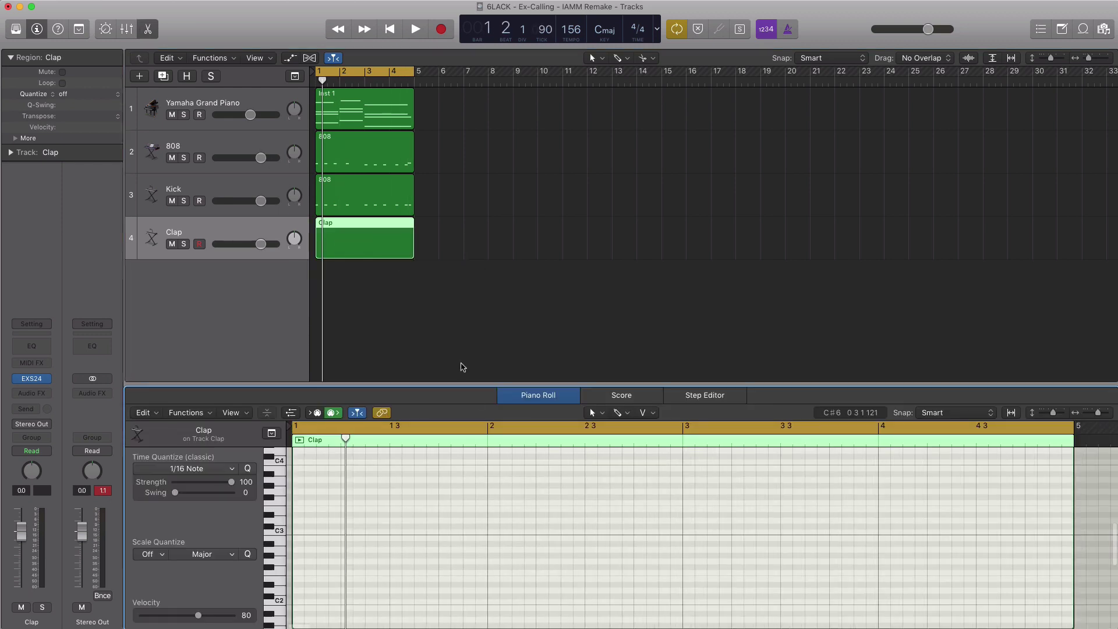
- Add a D1 clap note on beat 3 of each of the four bars in the Clap region
scroll(400, 491, "down", 5)
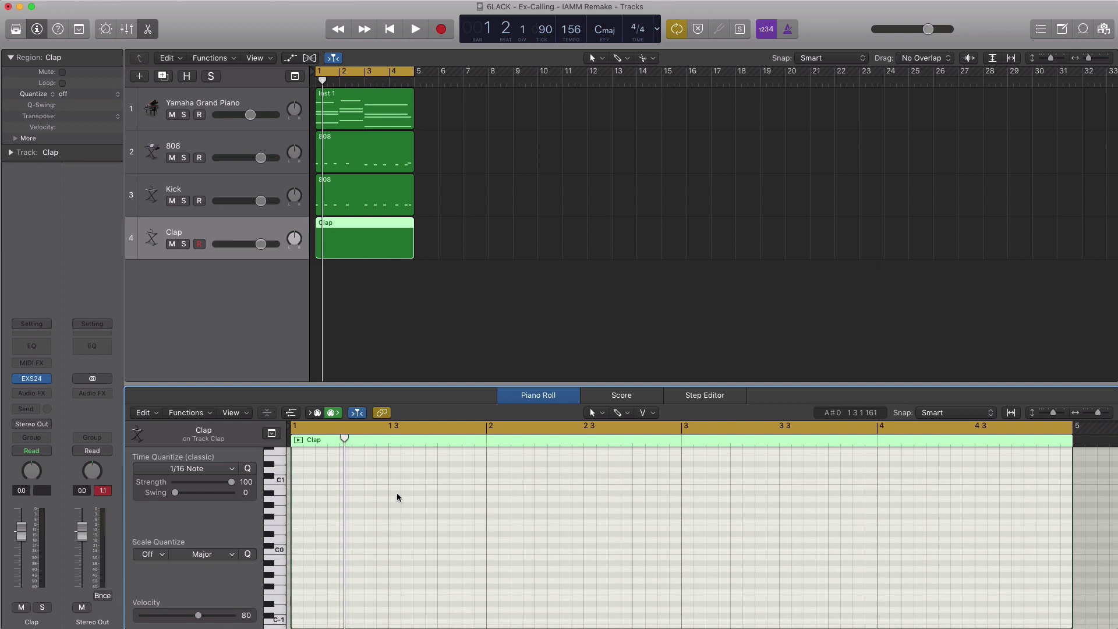
scroll(397, 493, "down", 1)
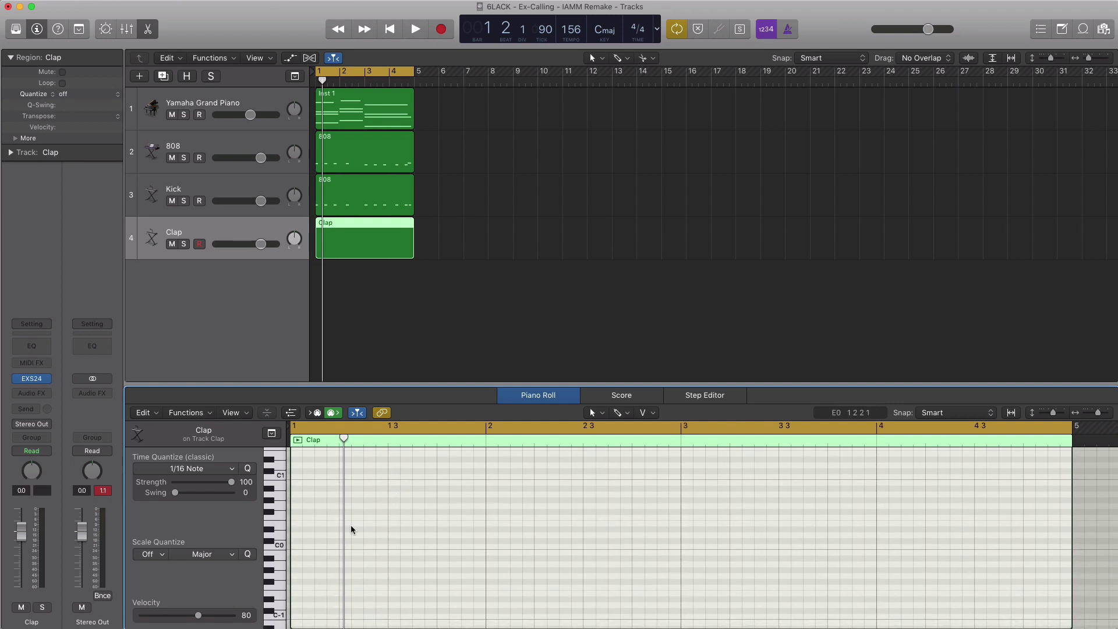
scroll(351, 530, "up", 2)
left_click(333, 530, "super")
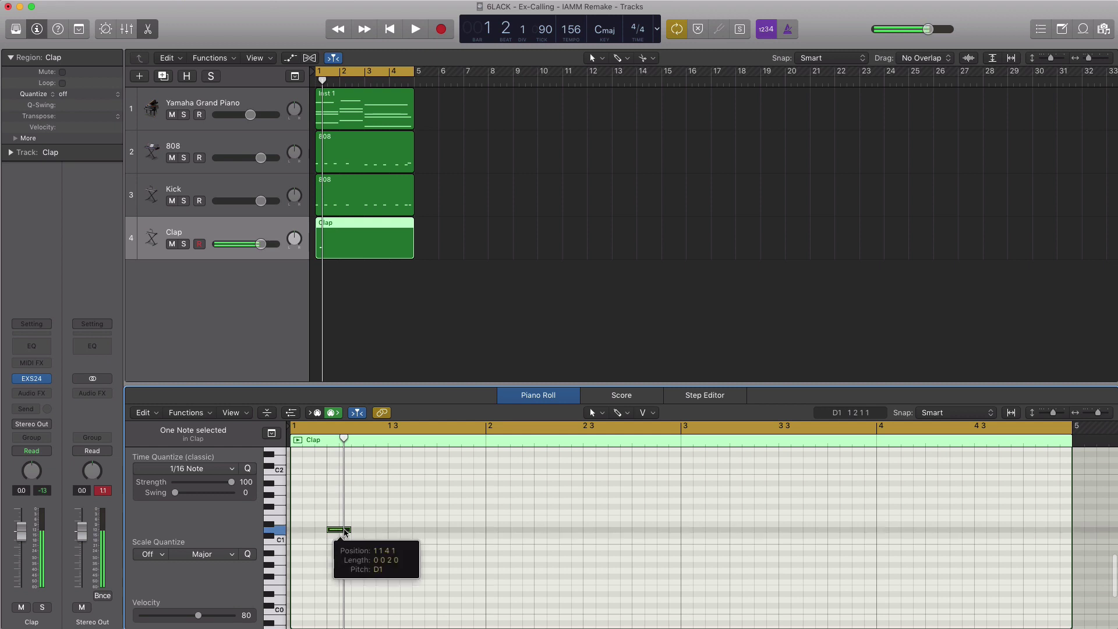
left_click_drag(346, 532, 983, 535)
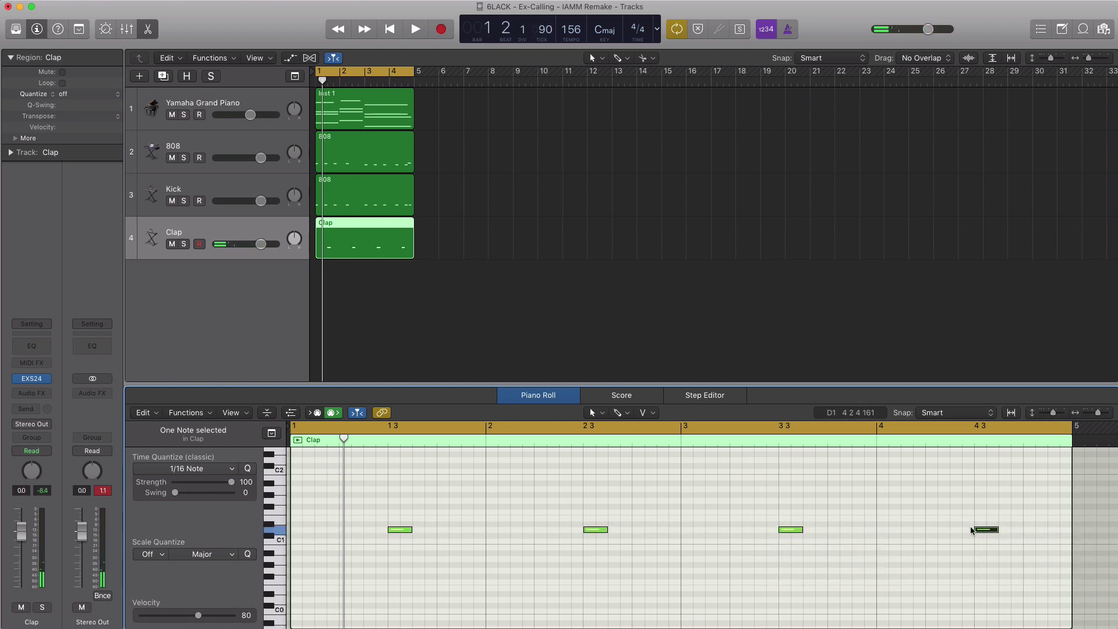
- Play the loop and lower the 808 and Kick track volumes slightly, setting the Clap track to -1.0 dB
key("space")
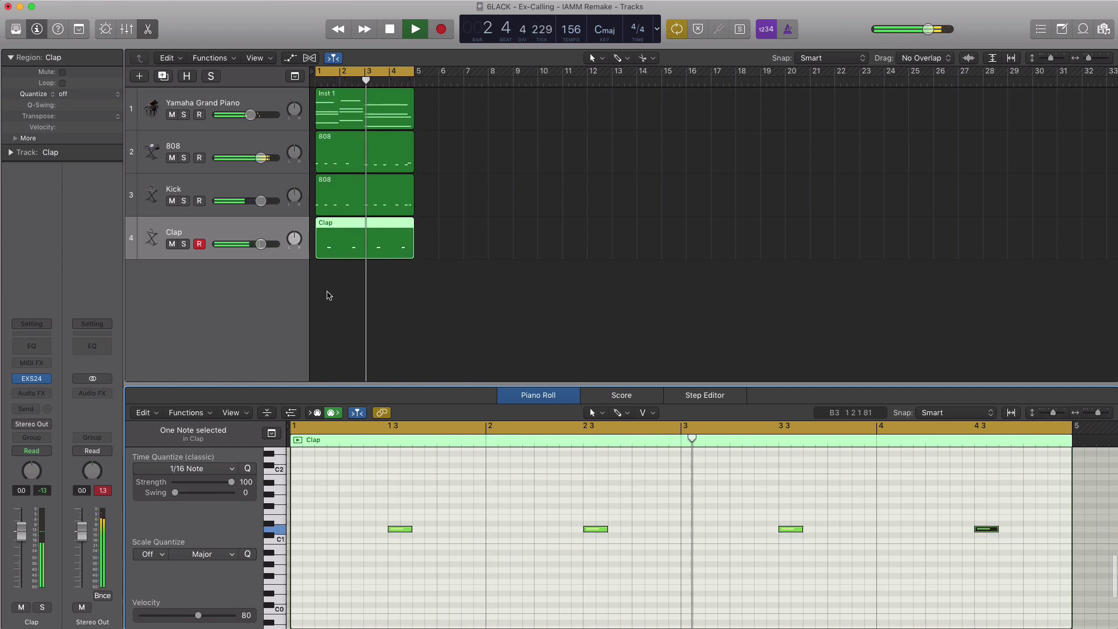
left_click_drag(253, 161, 253, 201)
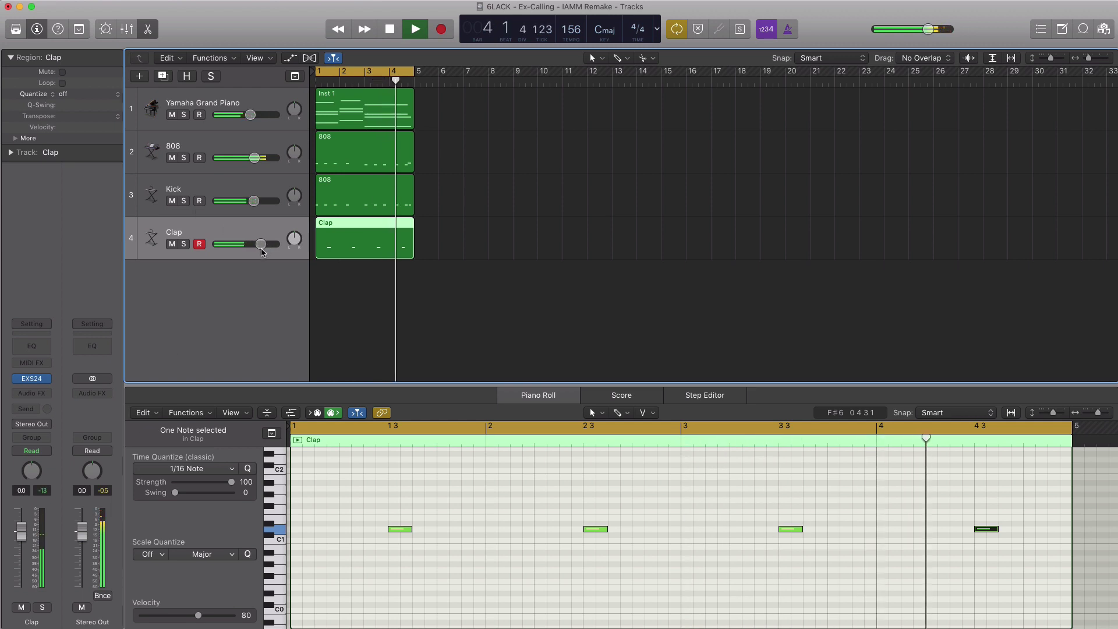
left_click_drag(261, 244, 257, 244)
- Duplicate the Clap track and name the new track Open Hat
key("super+d")
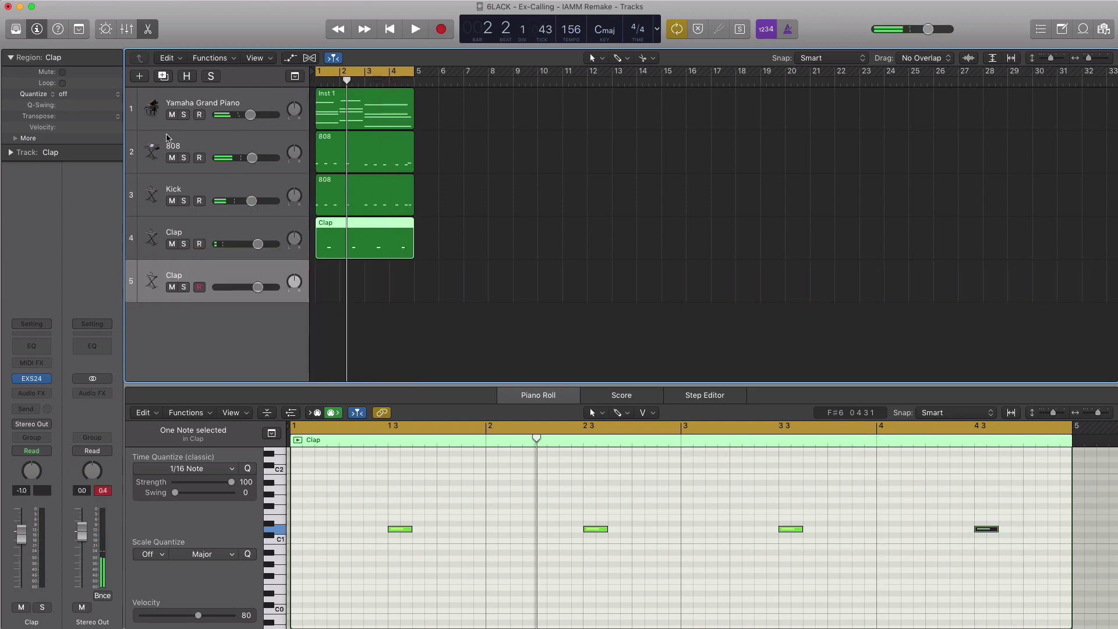
double_click(185, 275)
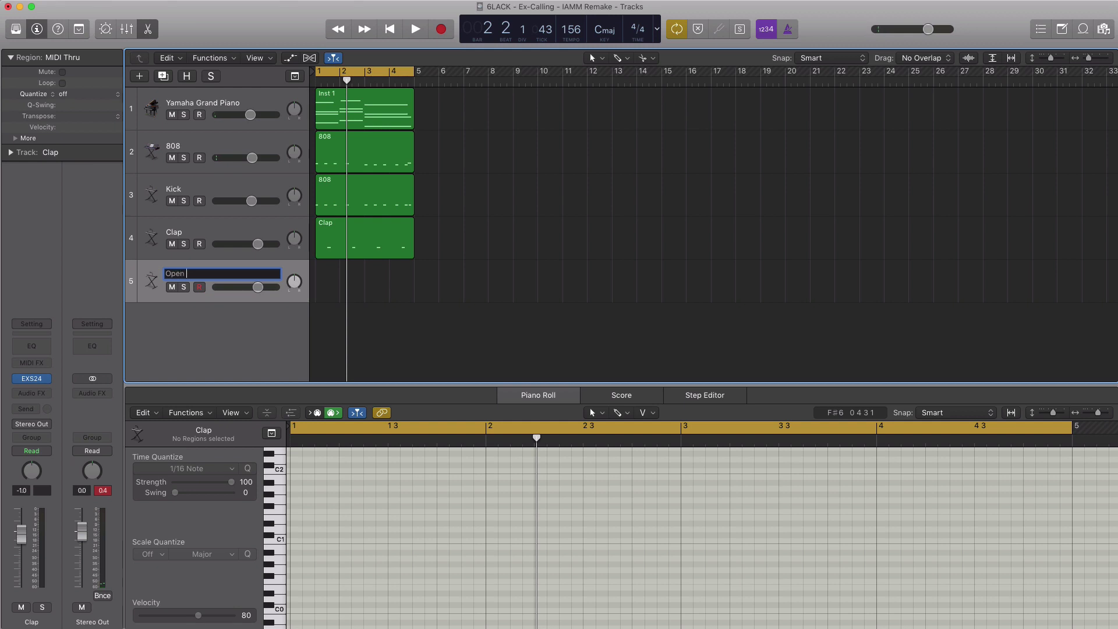
type("Open Hat")
key("Return")
- Copy the Clap region onto the Open Hat track and rework its notes into E1 hits on beats 2 and 4 of every bar
left_click_drag(367, 244, 368, 287)
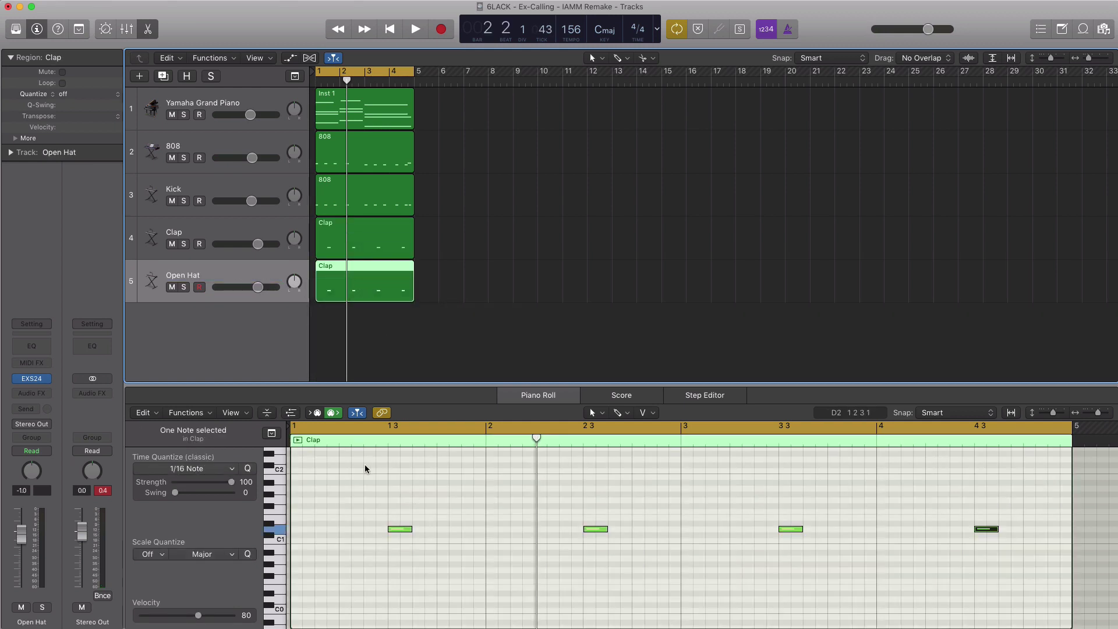
left_click_drag(348, 486, 995, 559)
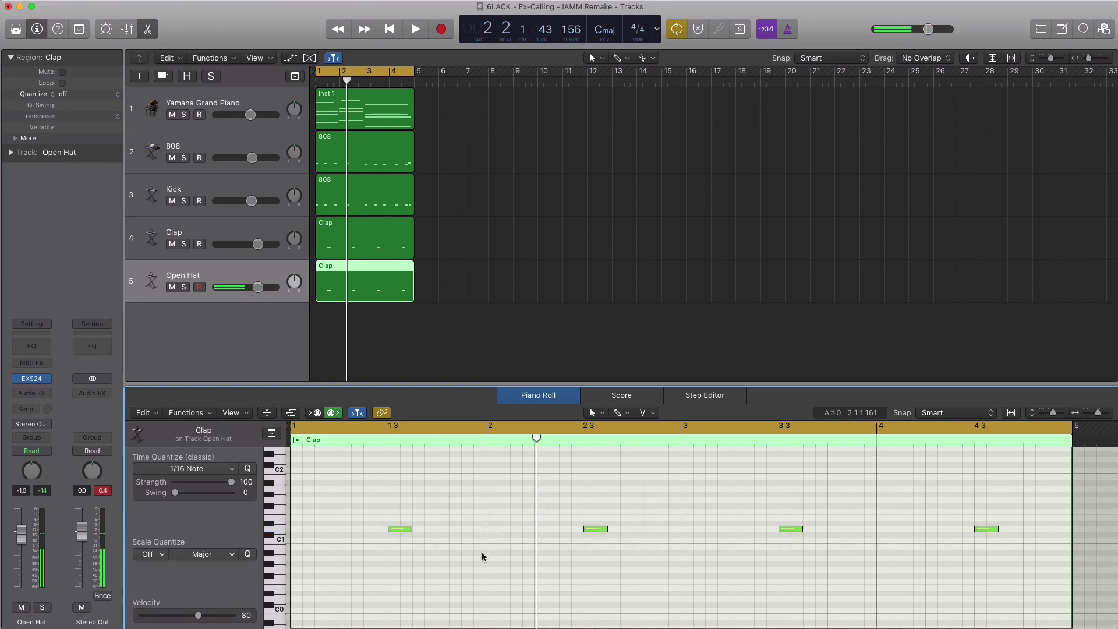
left_click_drag(994, 571, 993, 570)
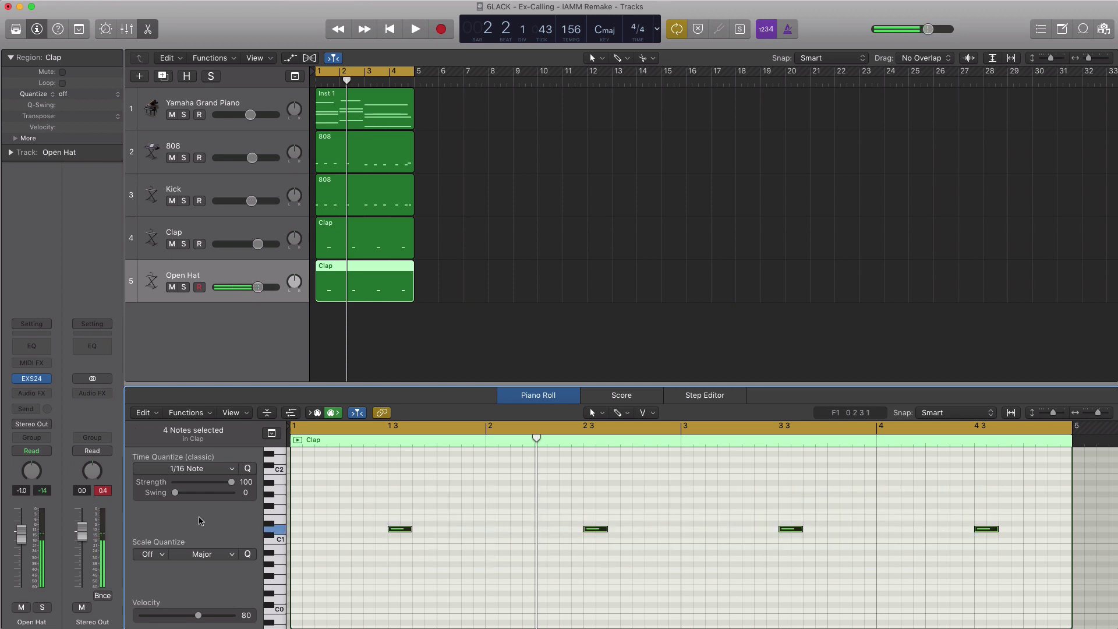
left_click_drag(406, 531, 448, 520)
- Play the loop, set the Open Hat track's volume to -3.5 dB and raise the Clap track's volume slightly
key("space")
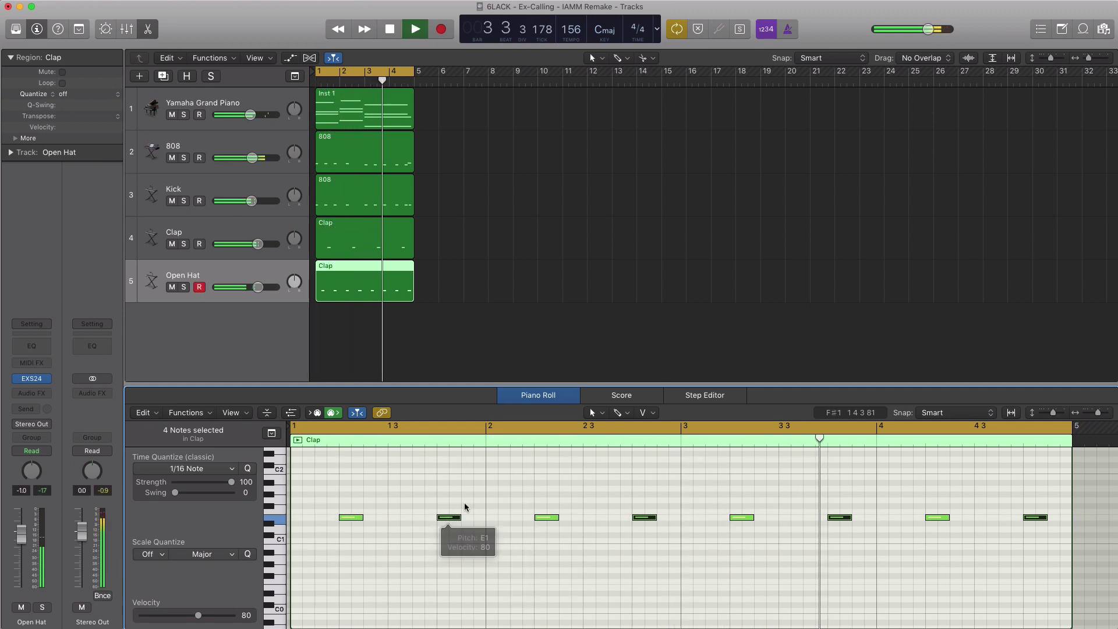
left_click(455, 542)
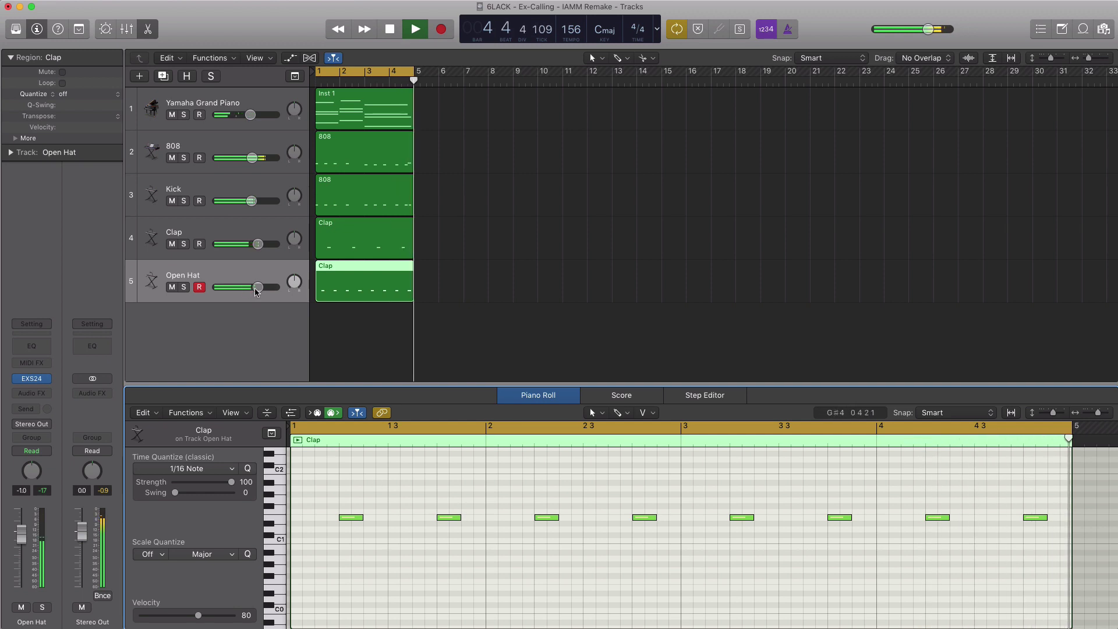
left_click_drag(246, 287, 248, 288)
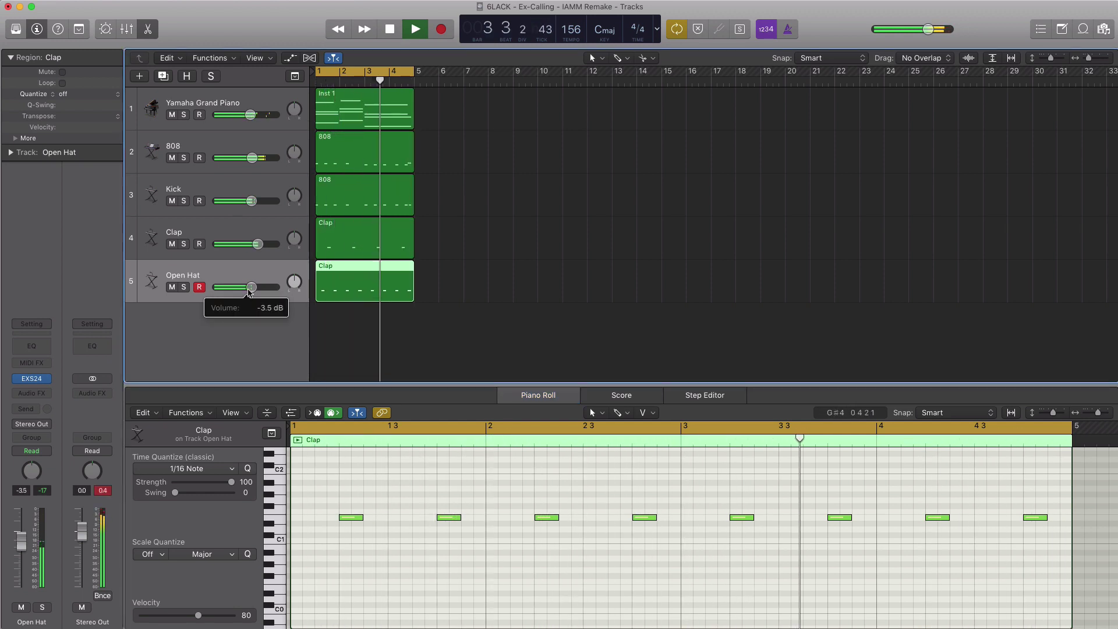
left_click_drag(261, 248, 260, 244)
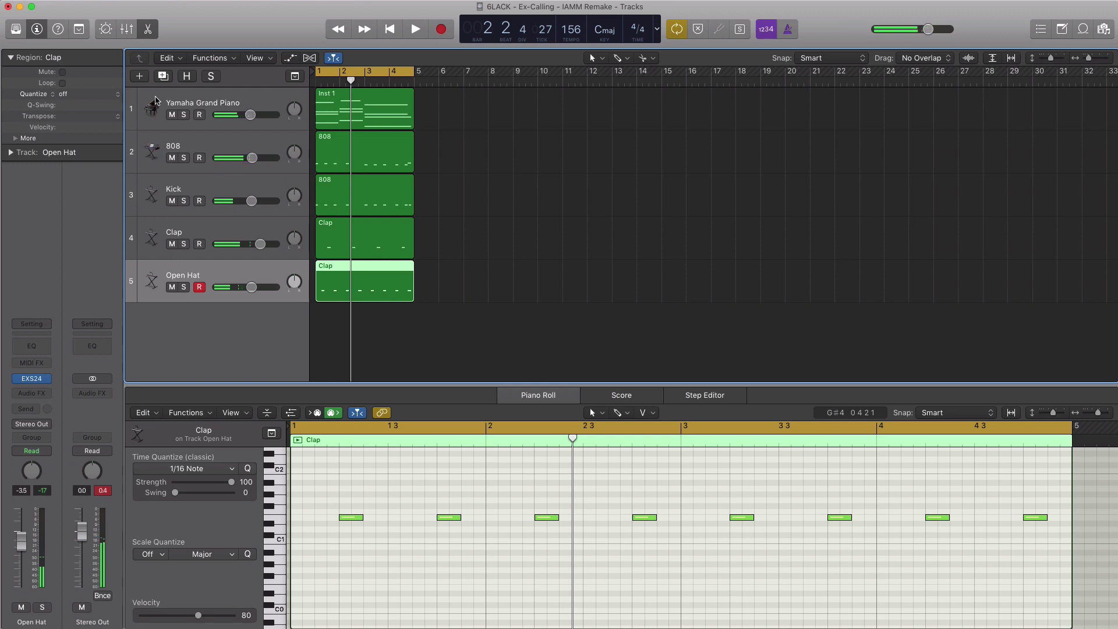
- Duplicate the Open Hat track as HiHat and create an empty region on it spanning bars 1 to 8
key("super+d")
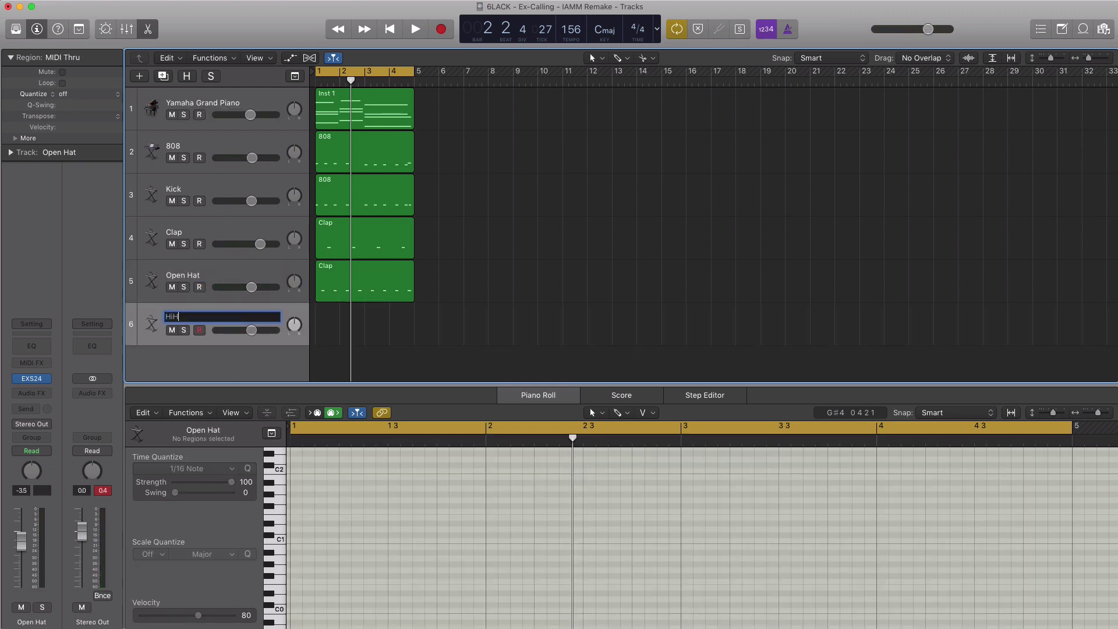
key("space")
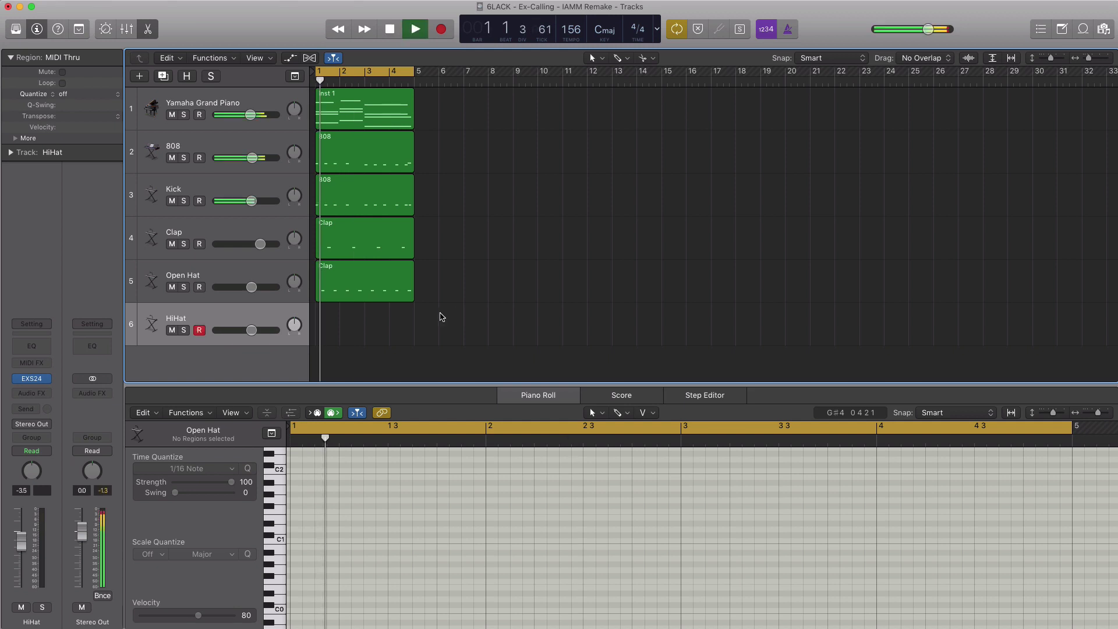
left_click(324, 329, "super")
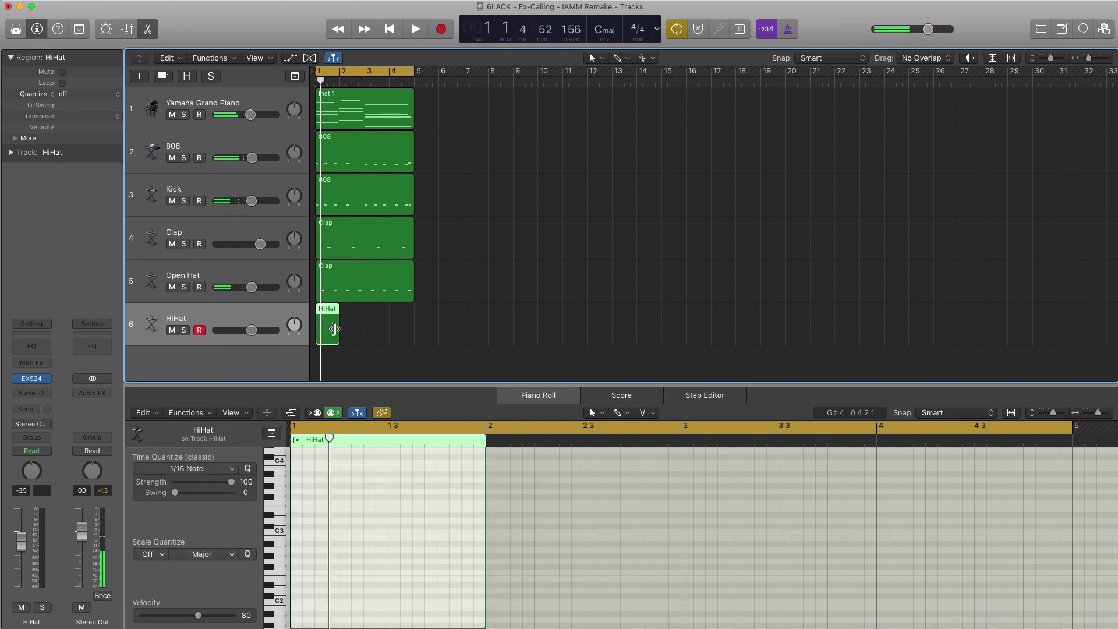
left_click_drag(338, 331, 507, 327)
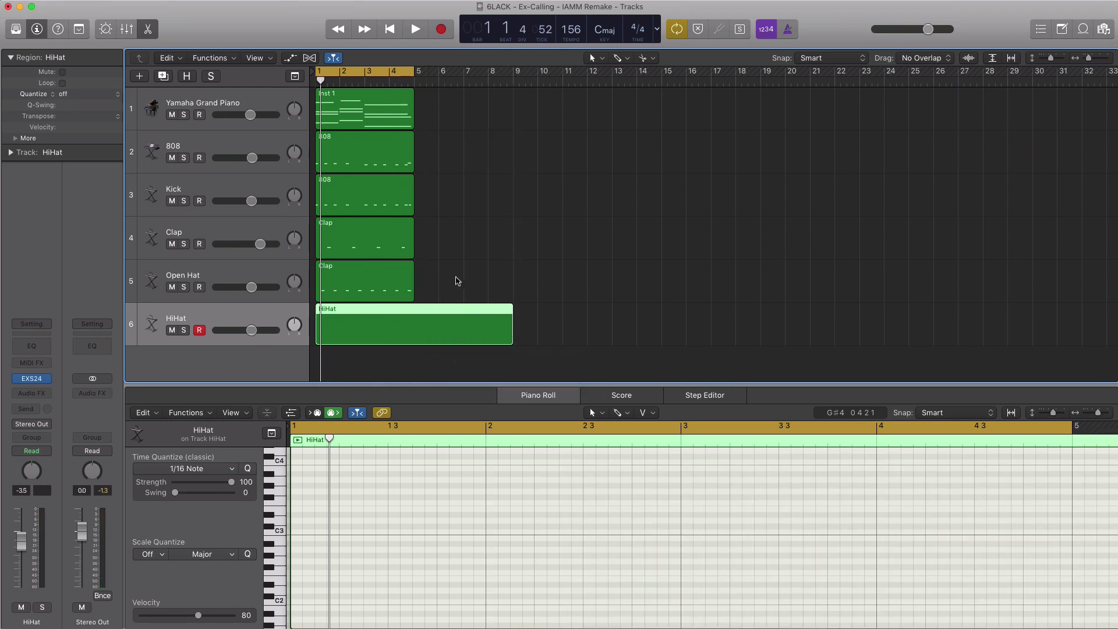
- Repeat the piano, 808, Kick, Clap and Open Hat regions across bars 5 to 8 and extend the cycle range to eight bars
left_click_drag(458, 281, 468, 130)
left_click_drag(412, 73, 513, 72)
left_click(368, 330)
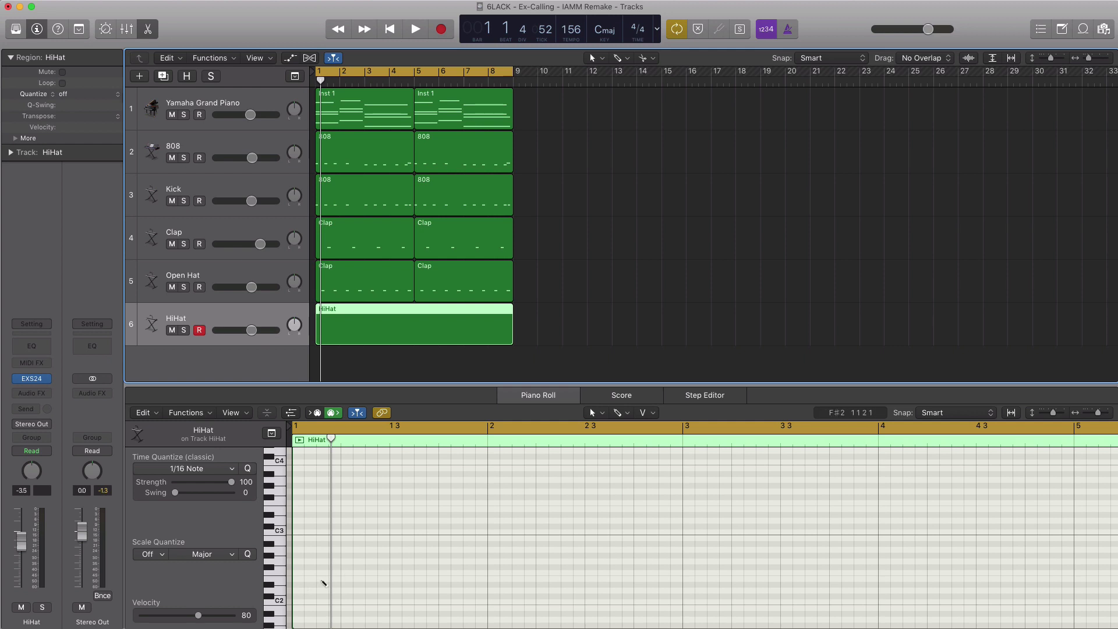
- Add a note at the start of bar 1 in the HiHat region and move it down to D#1
left_click(301, 585)
left_click(302, 588)
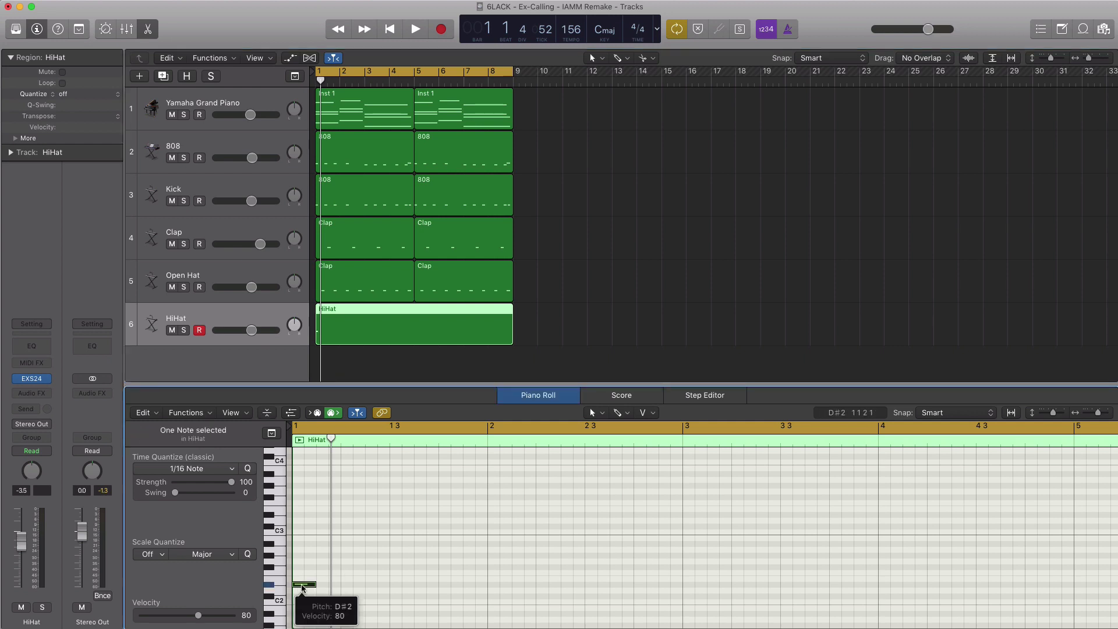
scroll(303, 589, "down", 5)
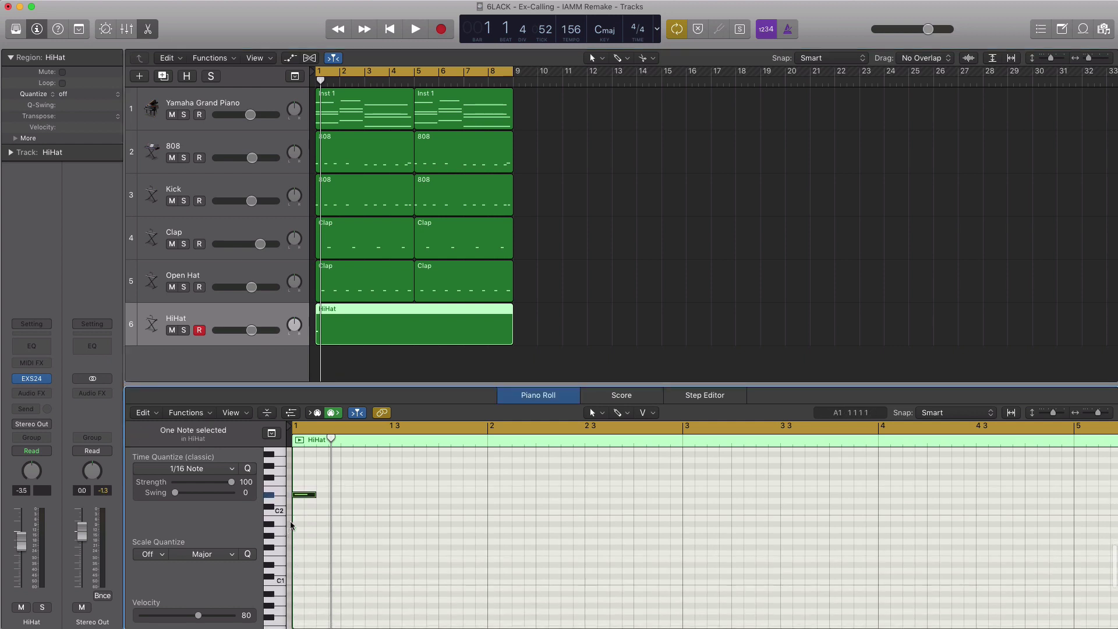
left_click_drag(304, 495, 306, 567)
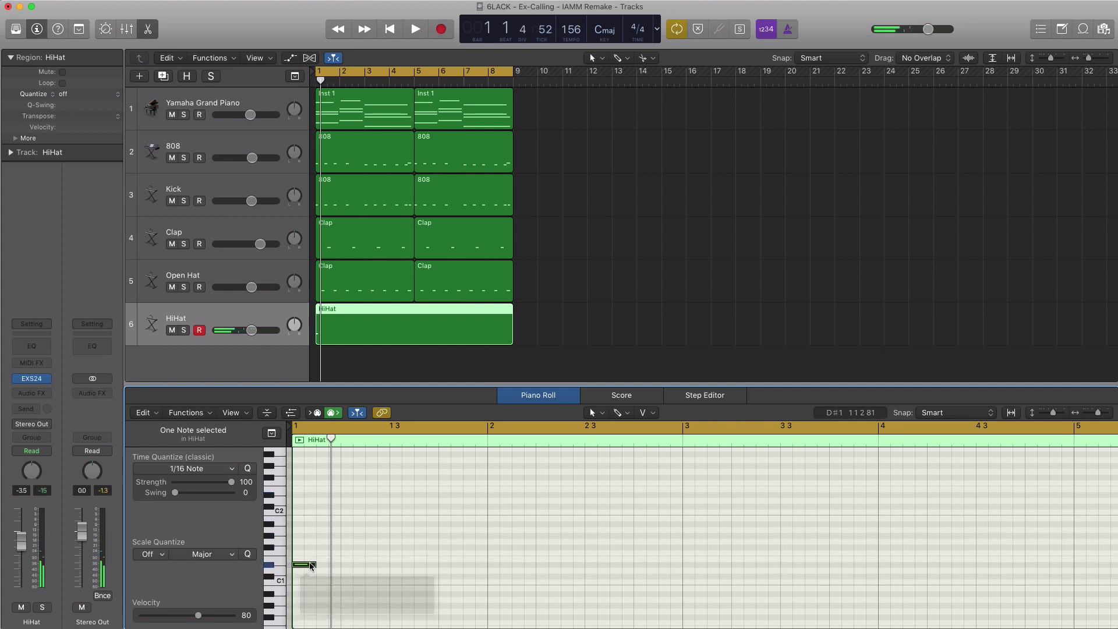
- Extend the HiHat pattern in bar 1 with D#1 notes on the second eighth, beat 2 and beat 4, auditioning against the loop
key("space")
key("space")
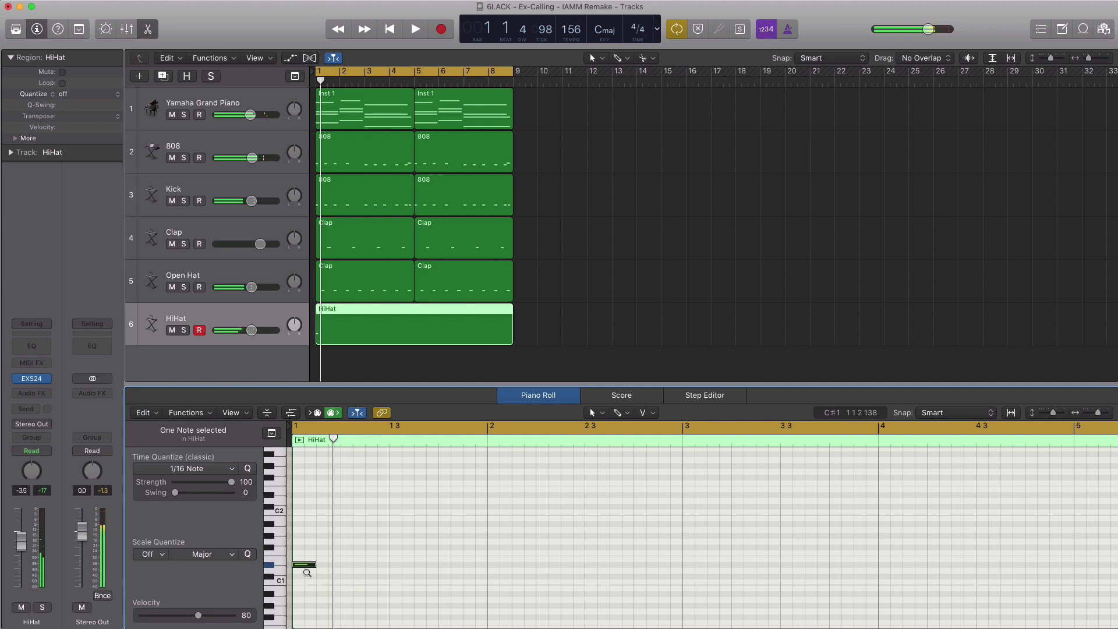
left_click_drag(303, 565, 332, 568)
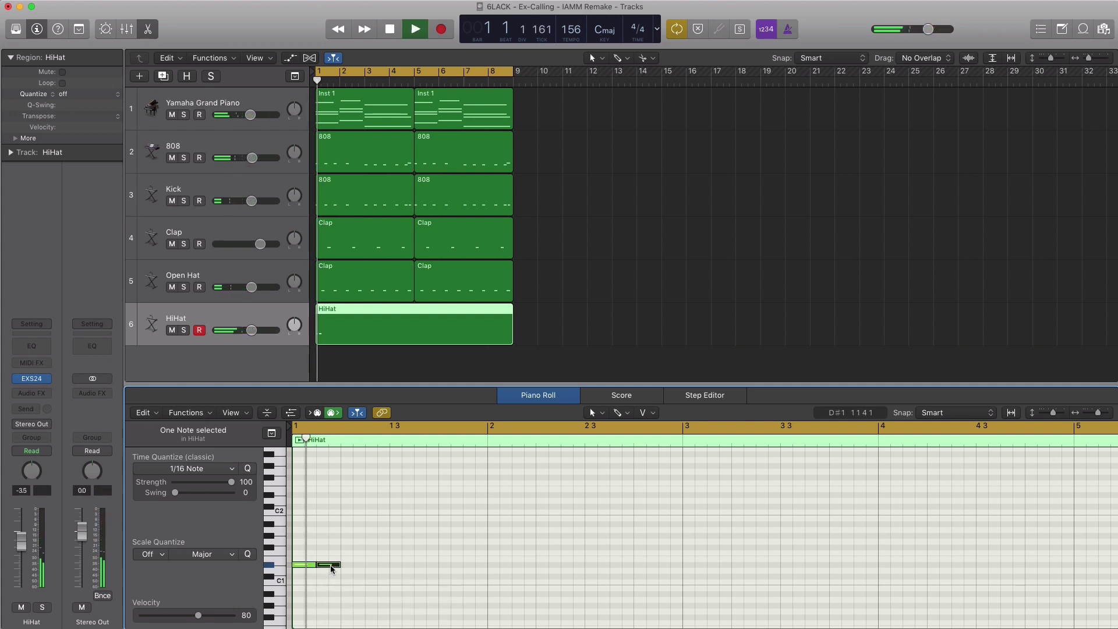
key("space")
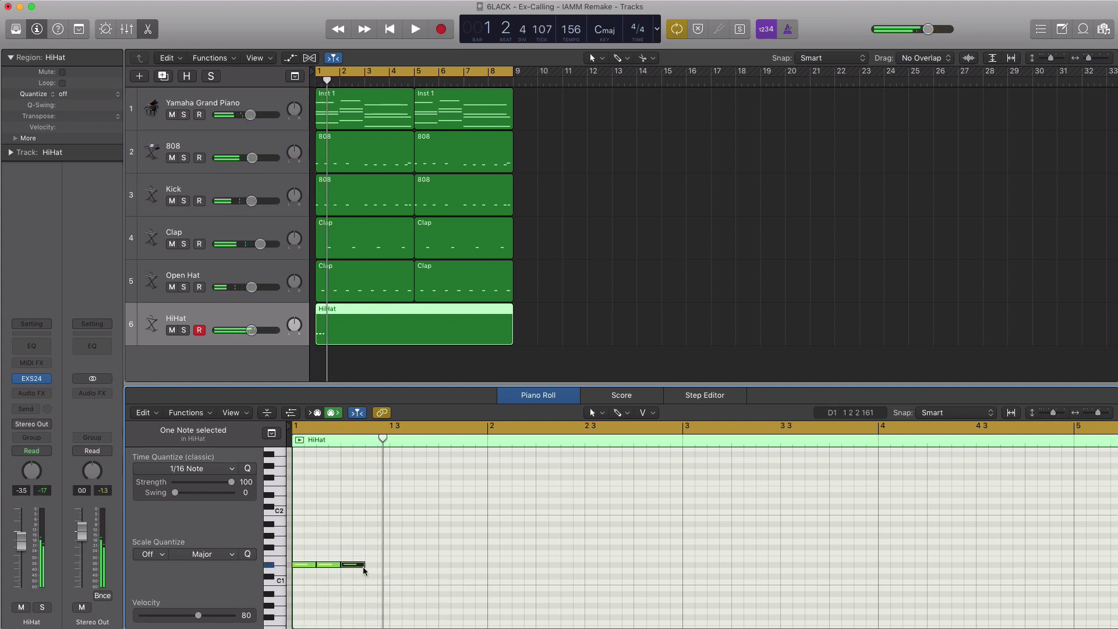
left_click(441, 565, "super")
key("space")
key("space")
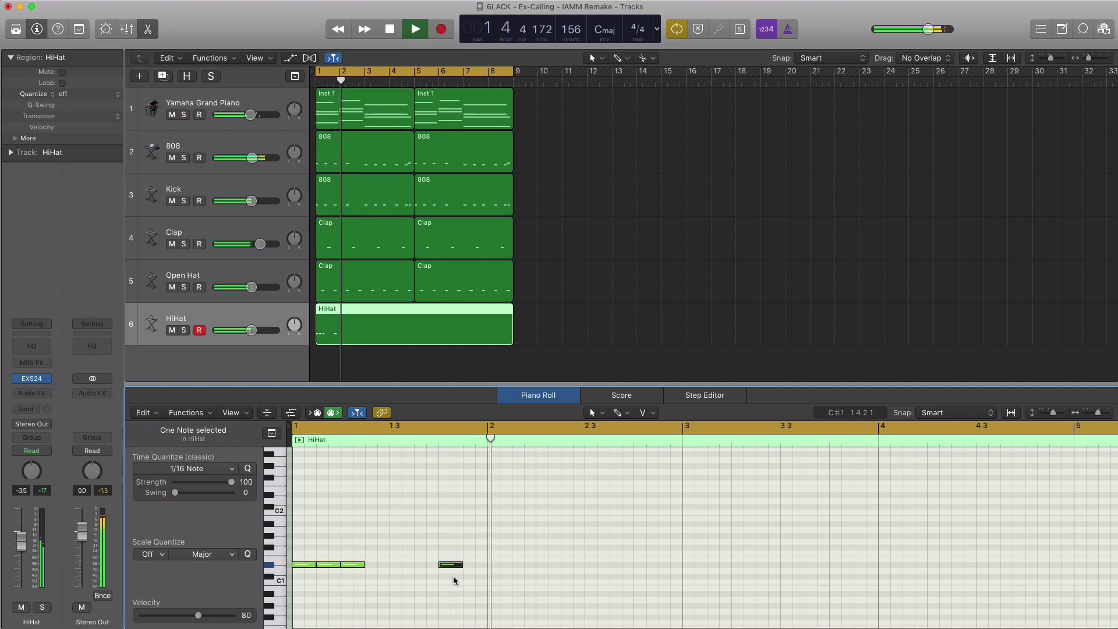
- Repeat the bar 1 HiHat pattern in bar 2, place two consecutive D#1 notes at the start of bar 3 and play it back
left_click_drag(466, 565, 502, 569)
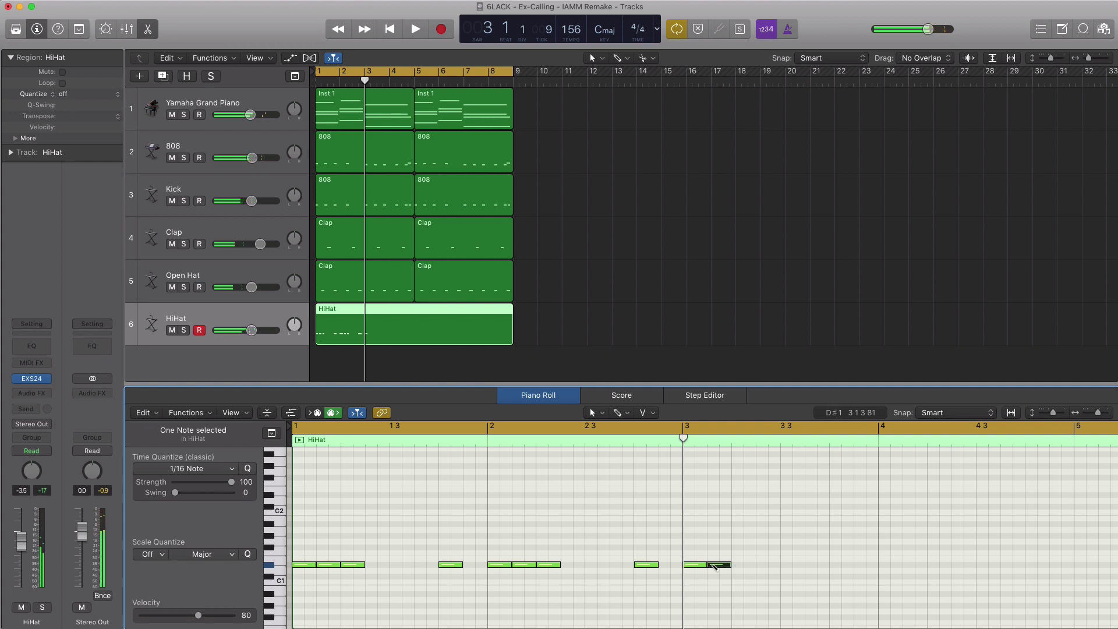
key("space")
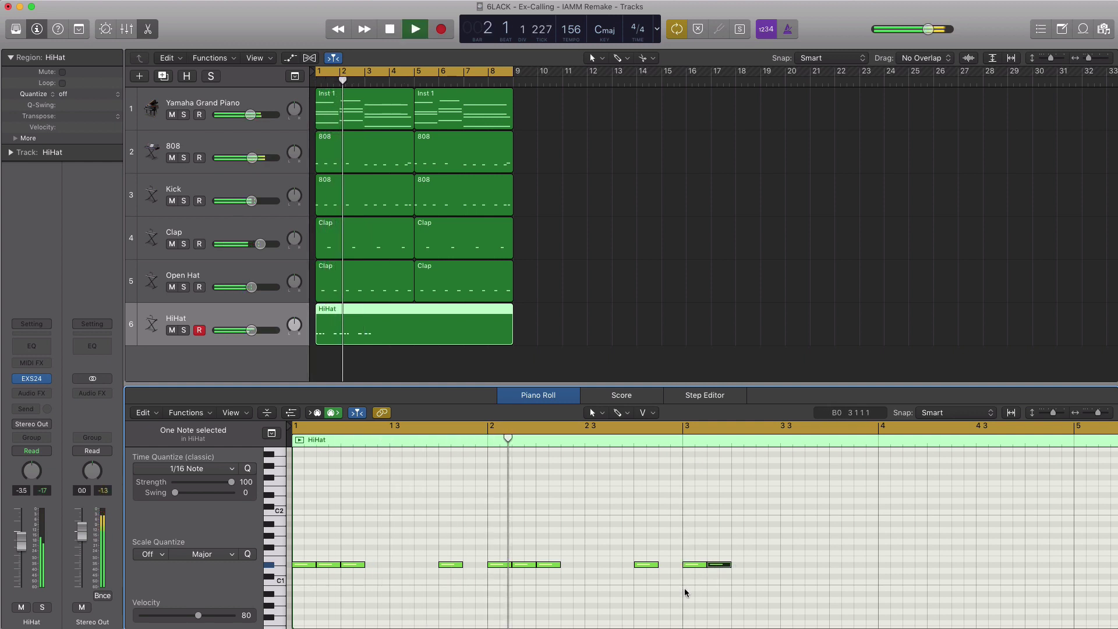
key("space")
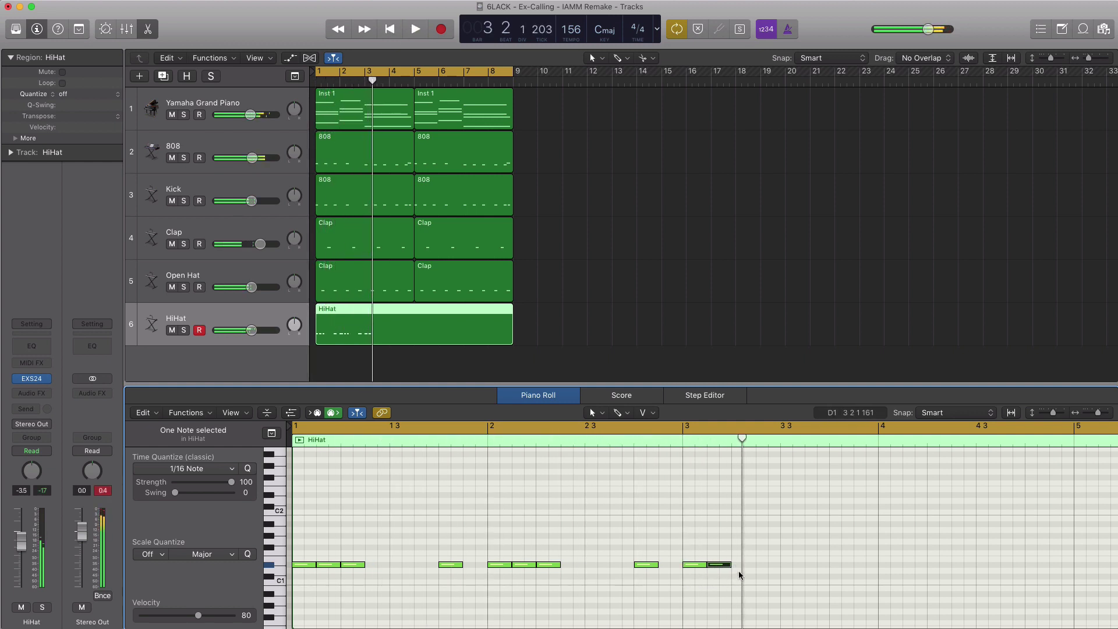
- Cycle bars 3 to 4, move the second bar 3 HiHat note to beat 2 and add two eighth notes from beat 4
left_click_drag(729, 565, 754, 565)
left_click_drag(697, 433, 872, 431)
key("space")
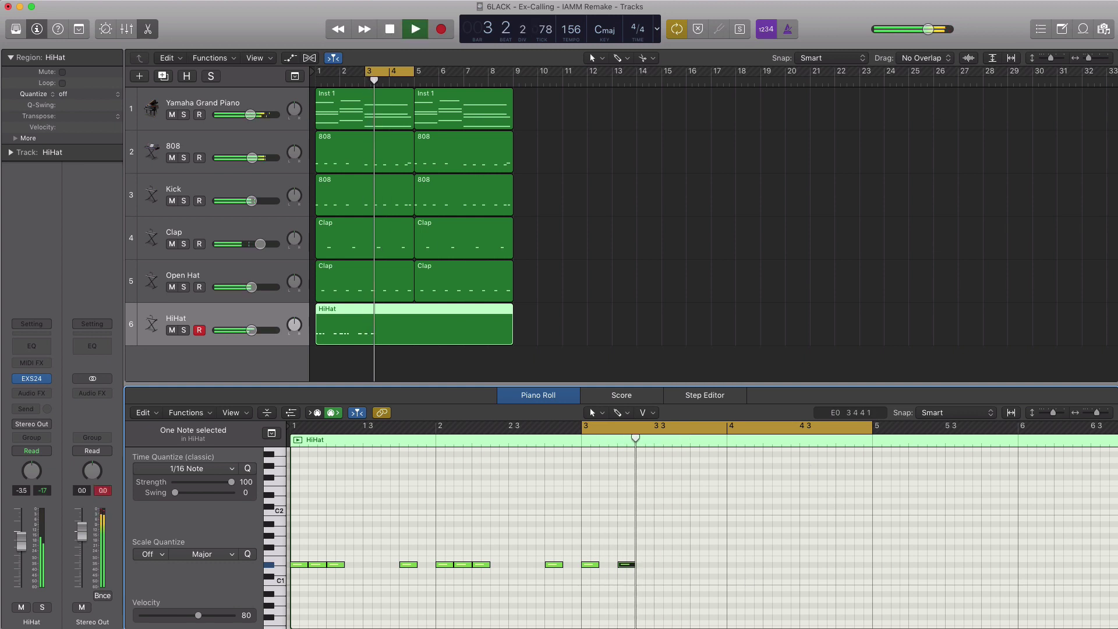
key("space")
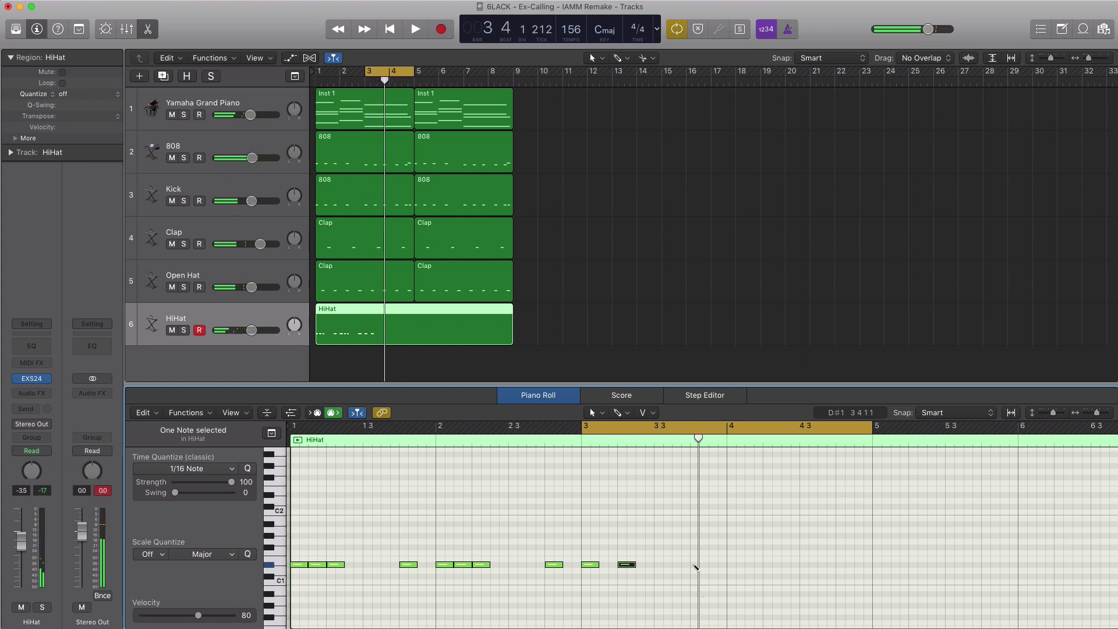
key("space")
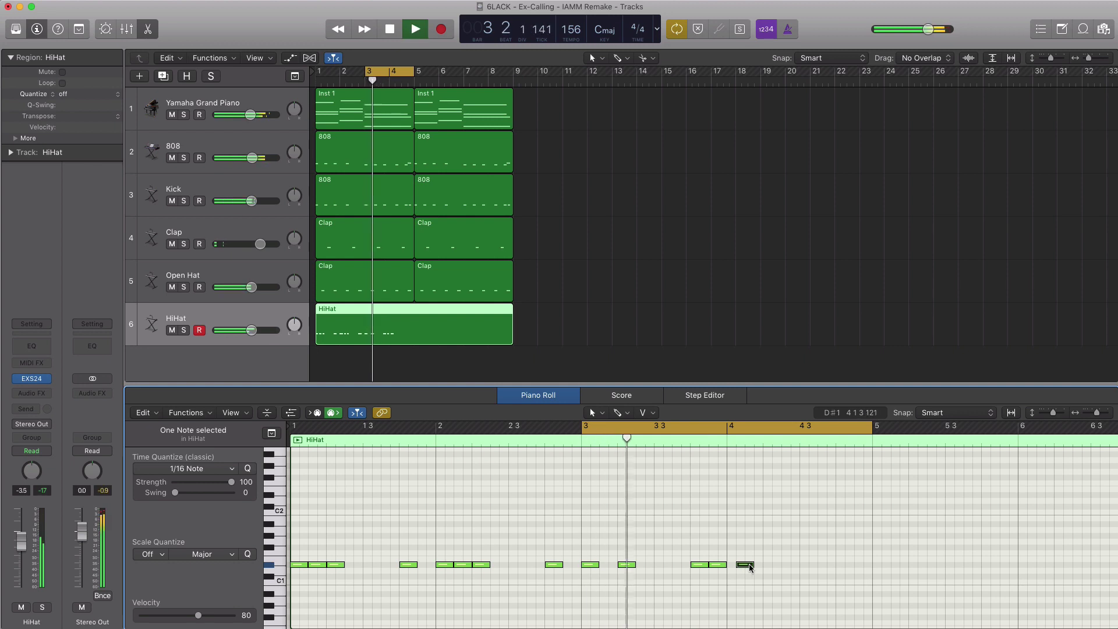
- Place HiHat notes in bar 4 on D#1: one at the bar's start and three consecutive eighths from beat 2
key("space")
left_click_drag(747, 568, 738, 568)
key("space")
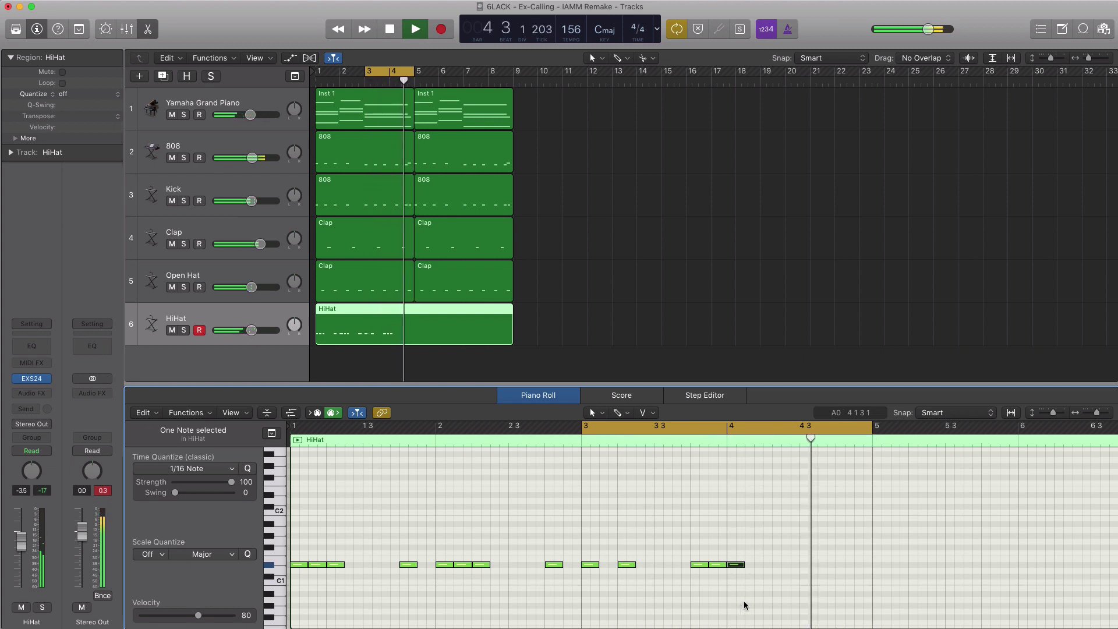
key("space")
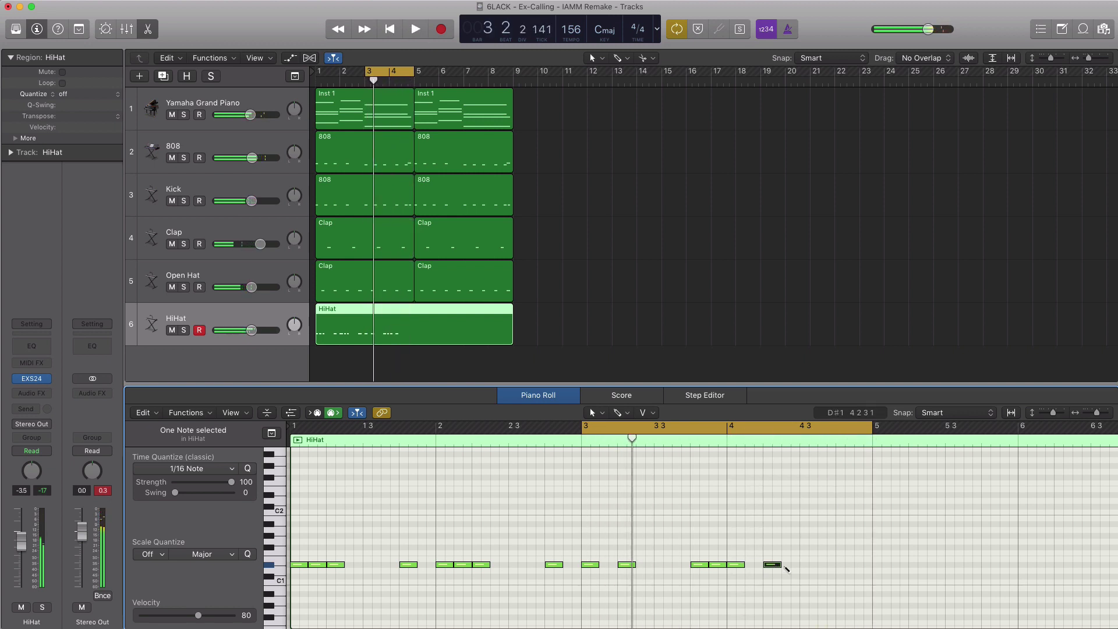
key("space")
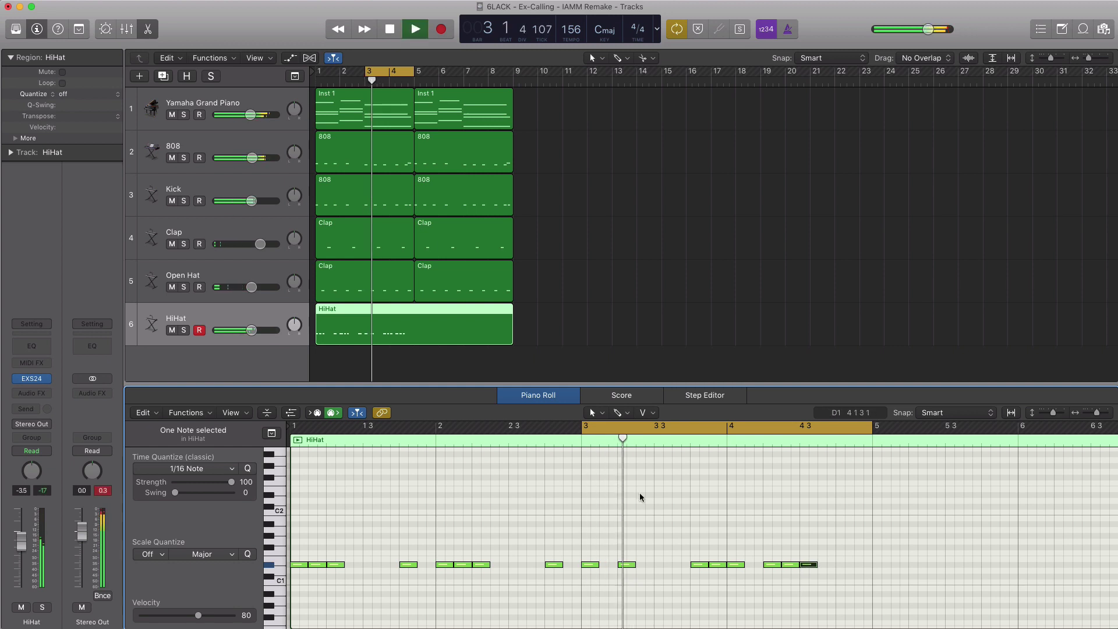
- Set the cycle range to bars 1 to 4, add a D#1 HiHat note on beat 4 of bar 4 and play the loop
left_click_drag(296, 428, 861, 443)
key("space")
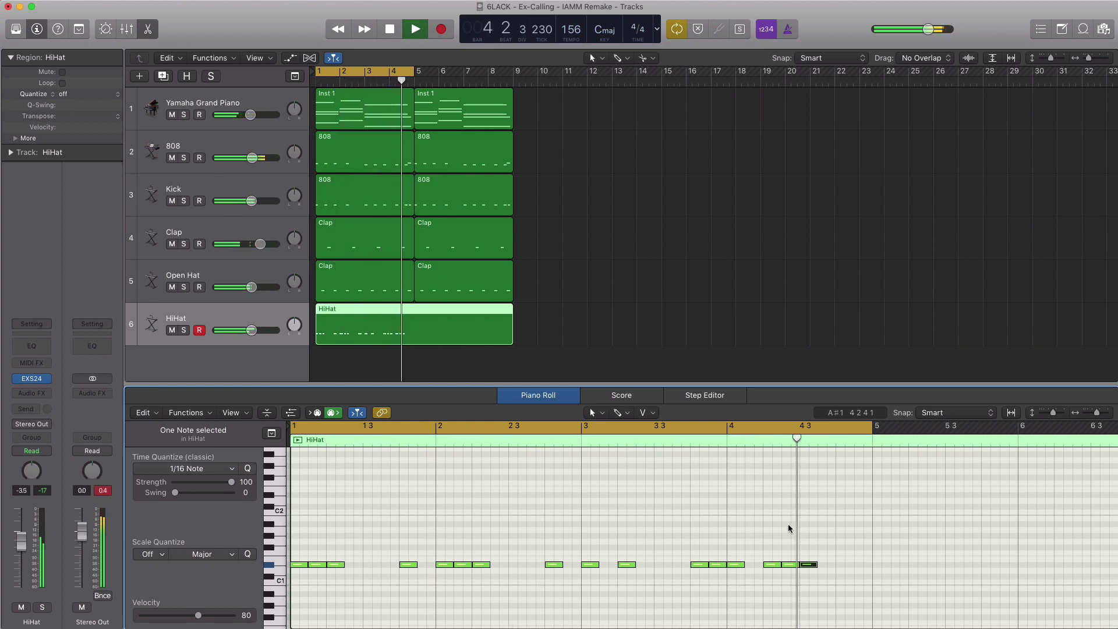
key("space")
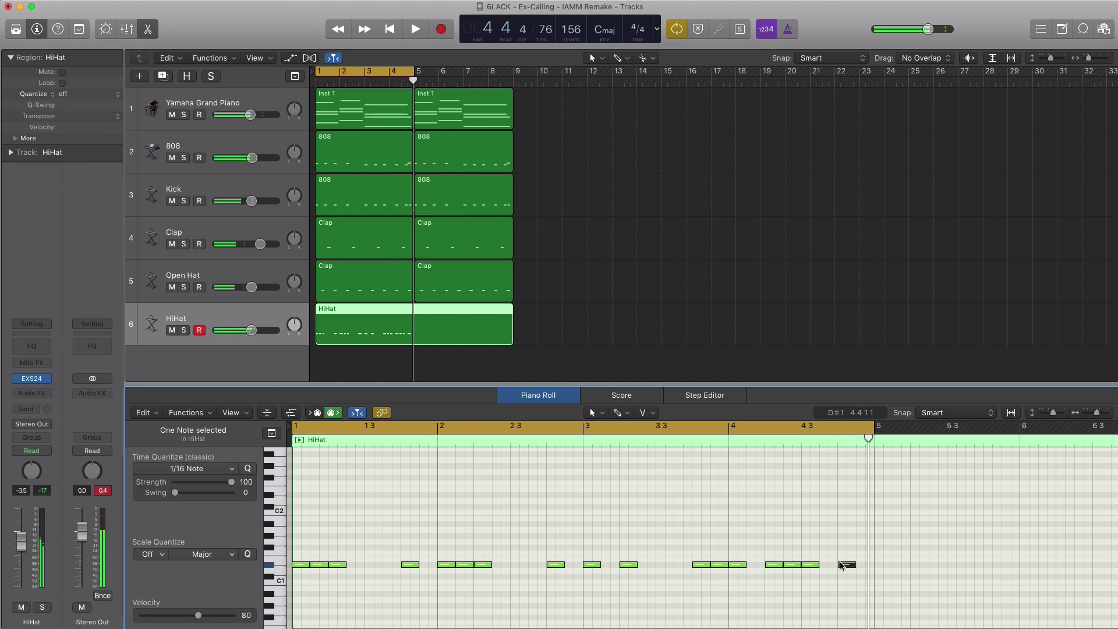
key("space")
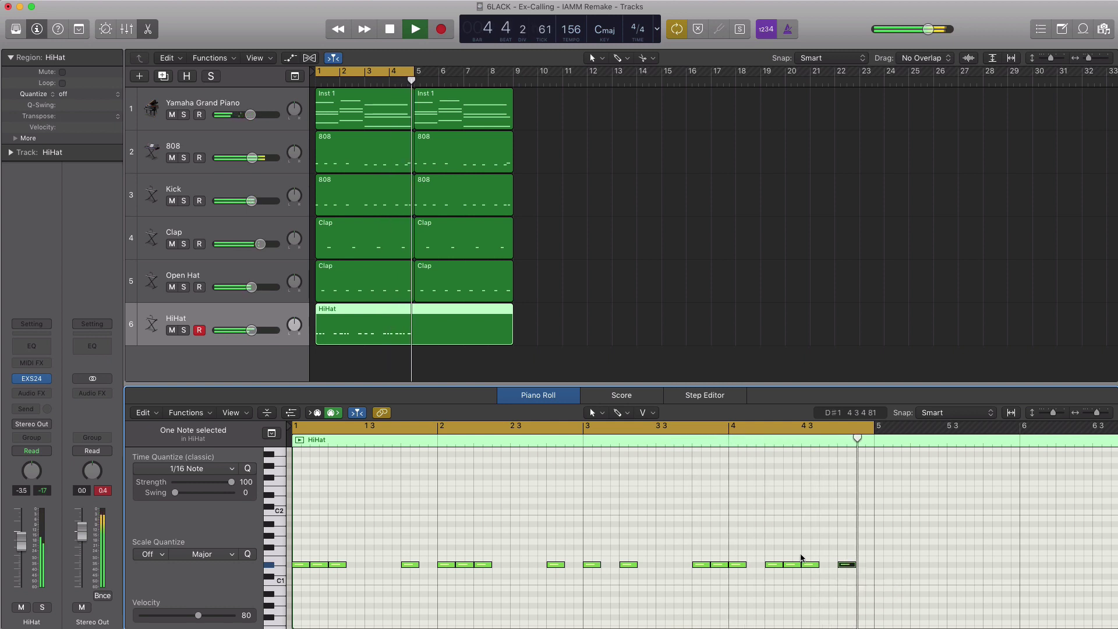
key("space")
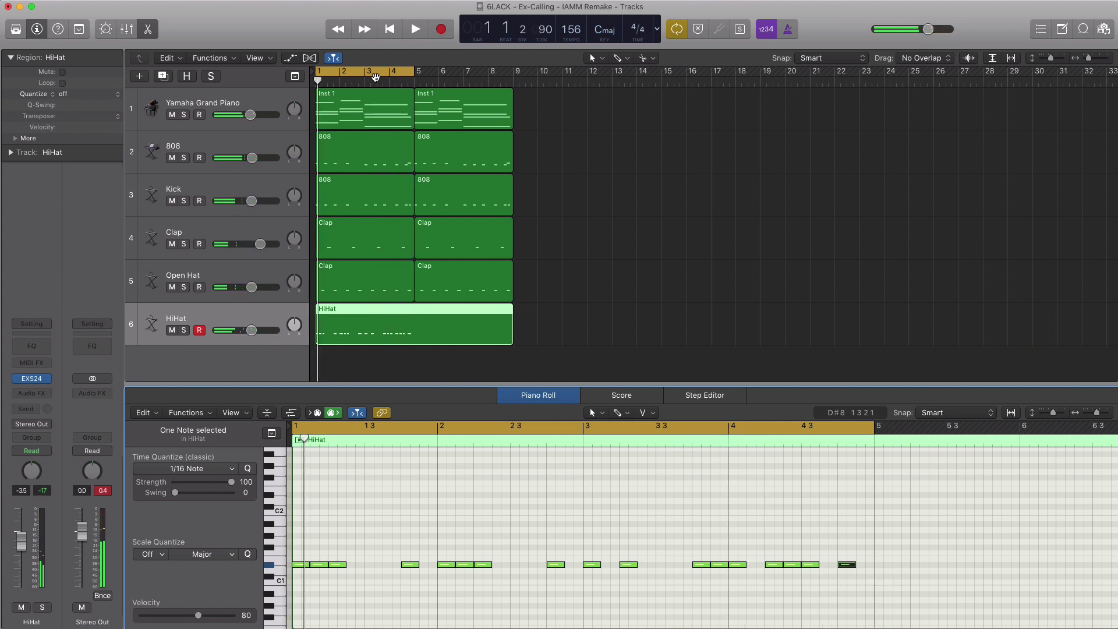
- Shift the cycle range to bars 5 to 8, copy the four-bar HiHat pattern to bar 5 and play it
left_click_drag(375, 77, 475, 77)
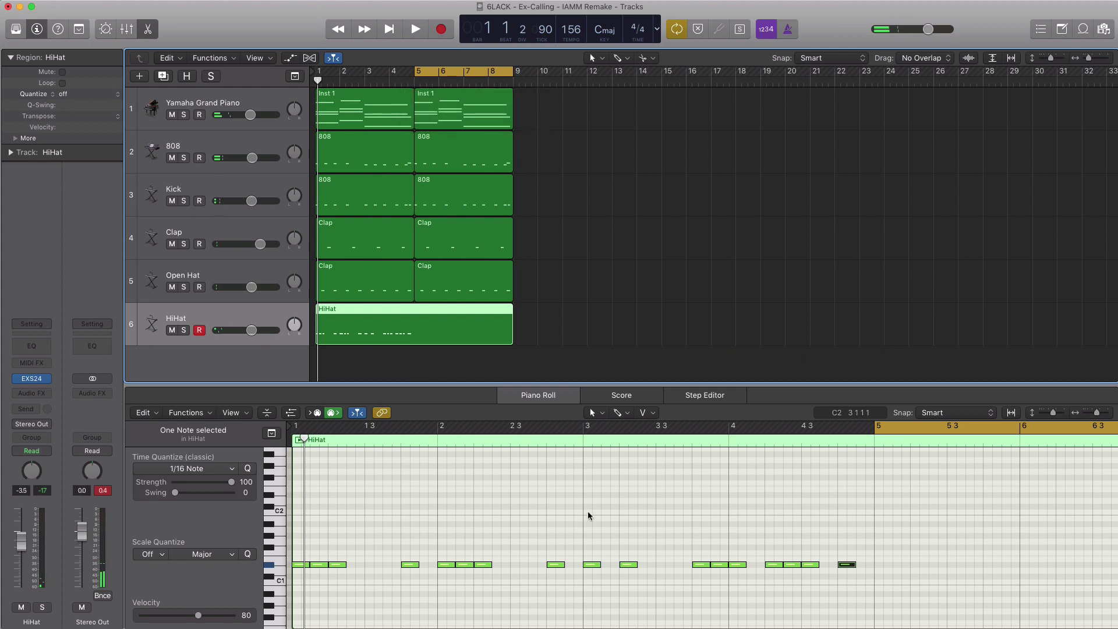
left_click(819, 606)
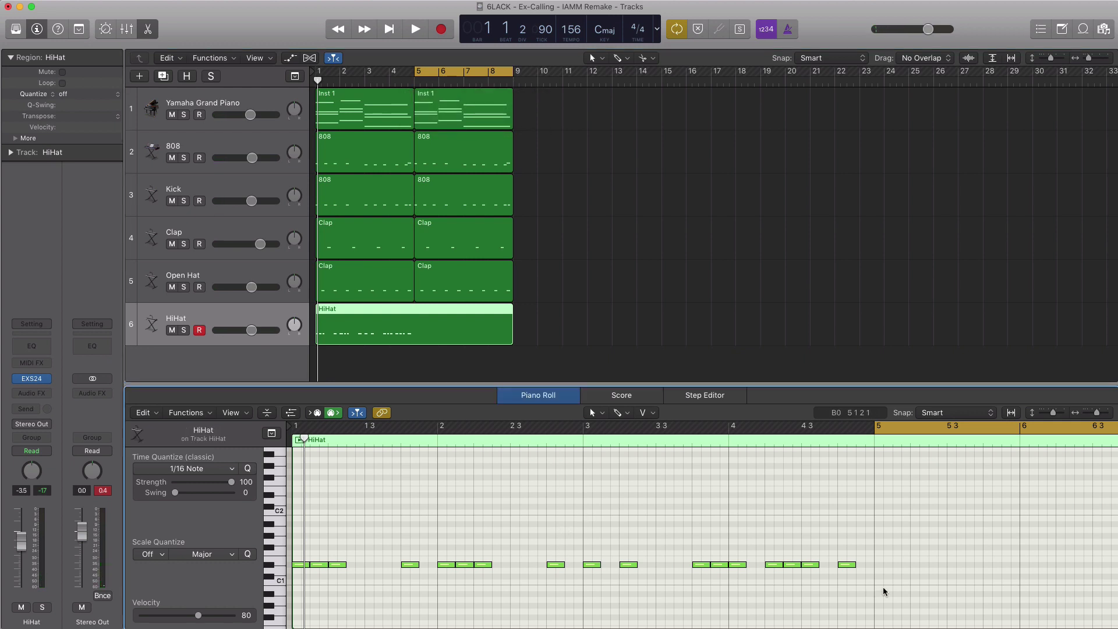
left_click_drag(884, 589, 877, 566)
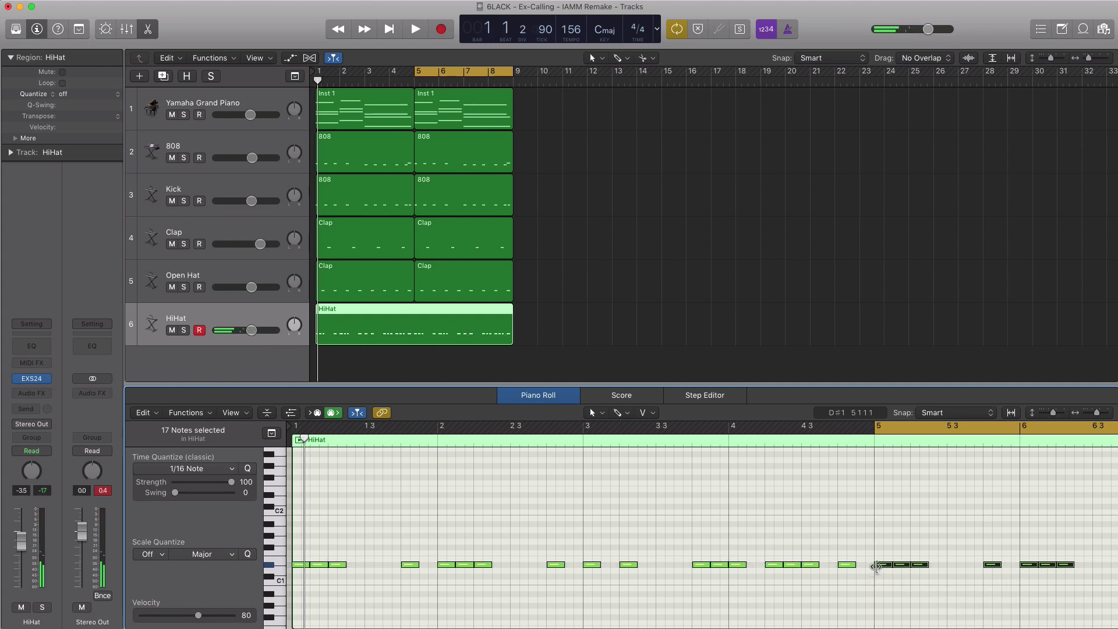
scroll(875, 565, "right", 10)
key("space")
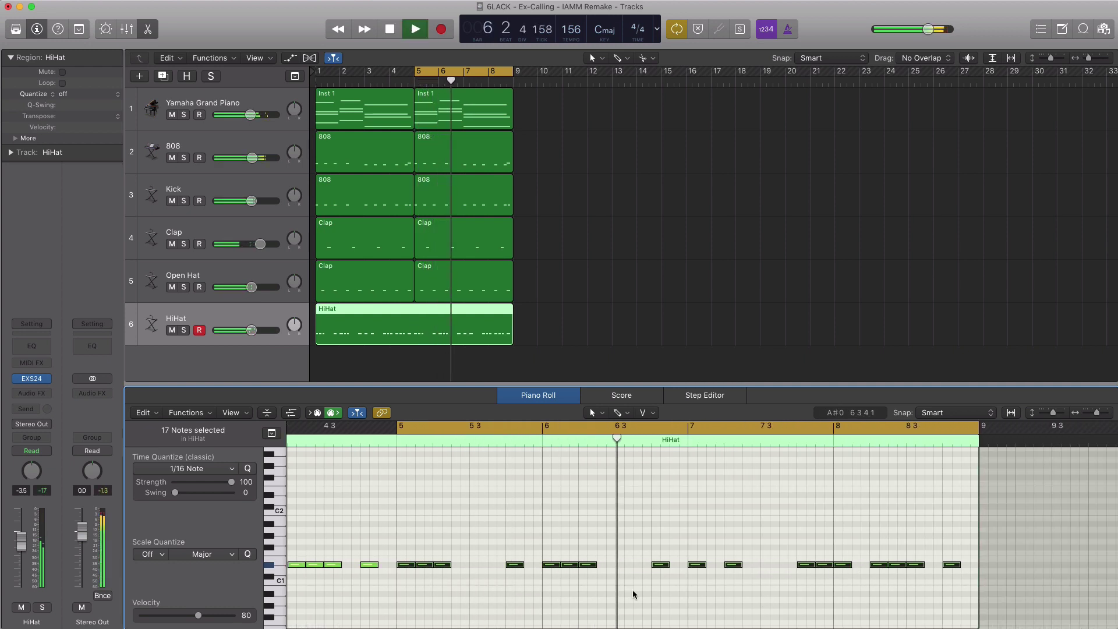
- Vary the copied HiHat pattern by removing bar 6's second note and adding a D#1 note on the second eighth of bar 8
key("space")
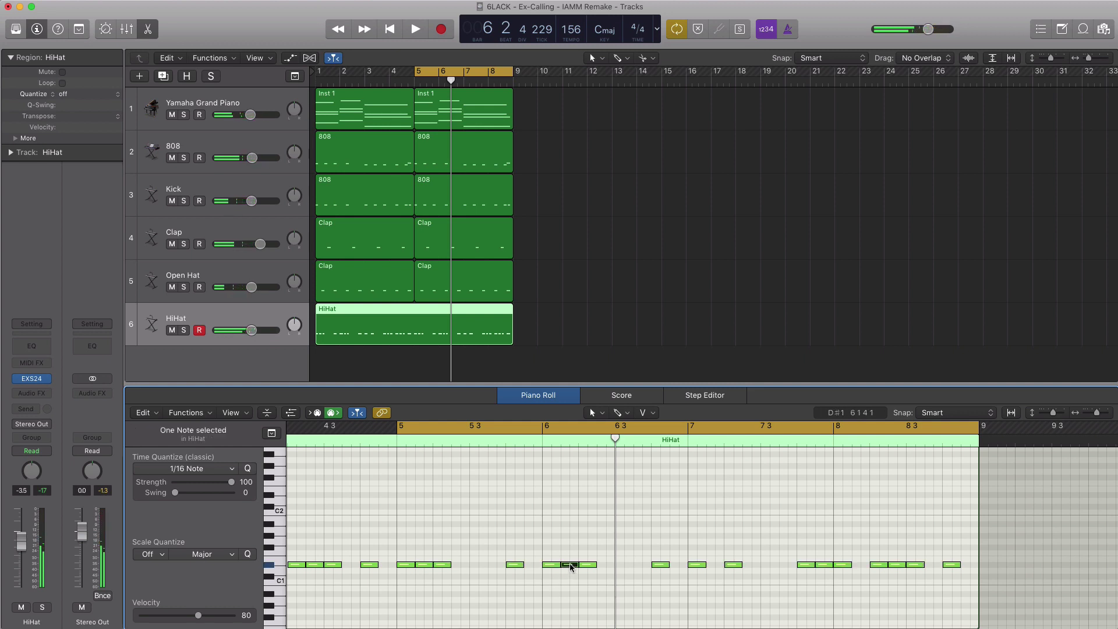
key("space")
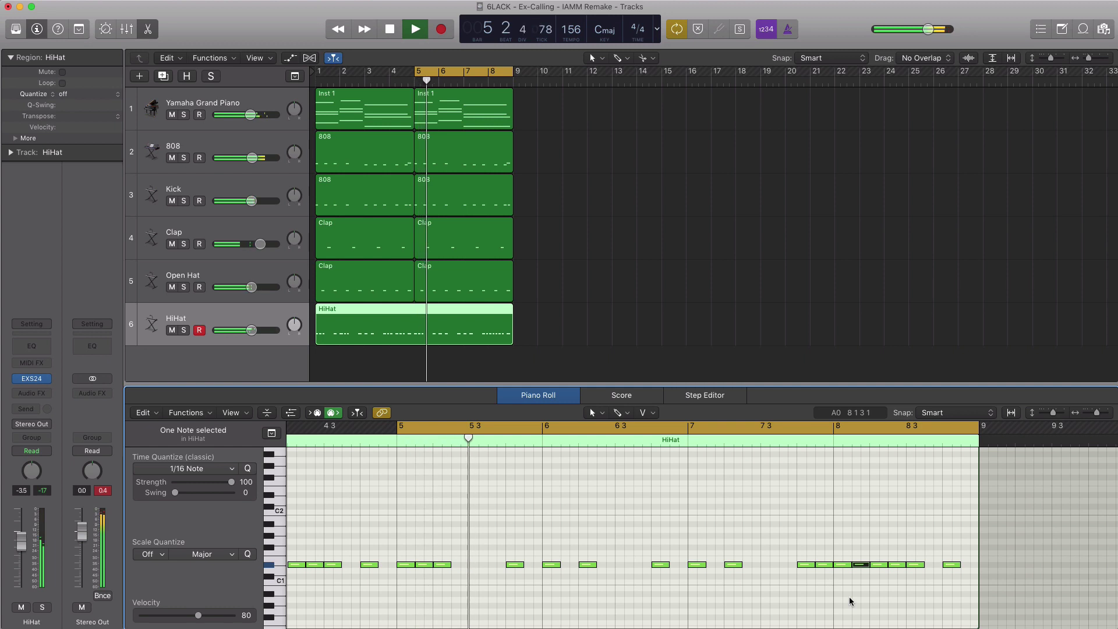
key("space")
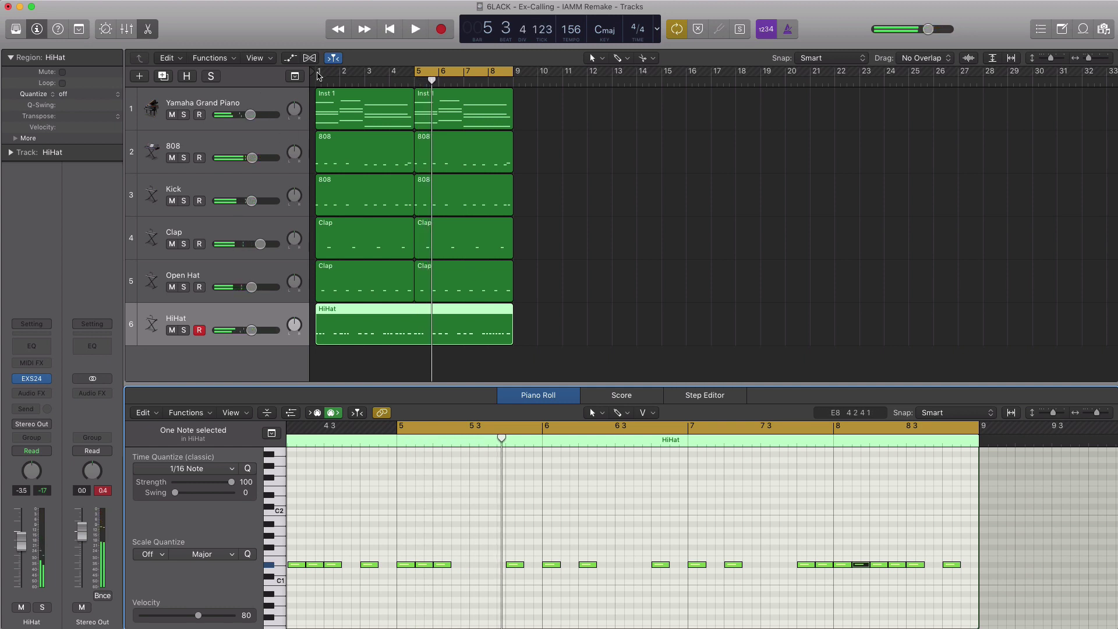
- Set the cycle range to bars 1 to 8, play the loop and raise the HiHat track's volume to -1.6 dB
left_click_drag(319, 72, 513, 71)
key("space")
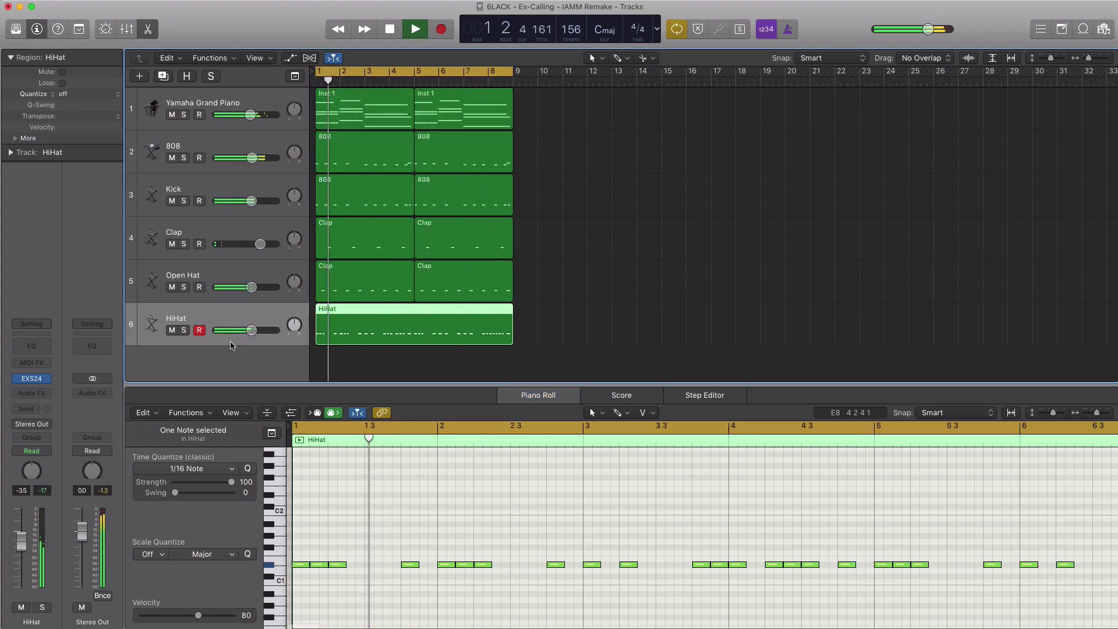
left_click_drag(251, 330, 257, 332)
key("space")
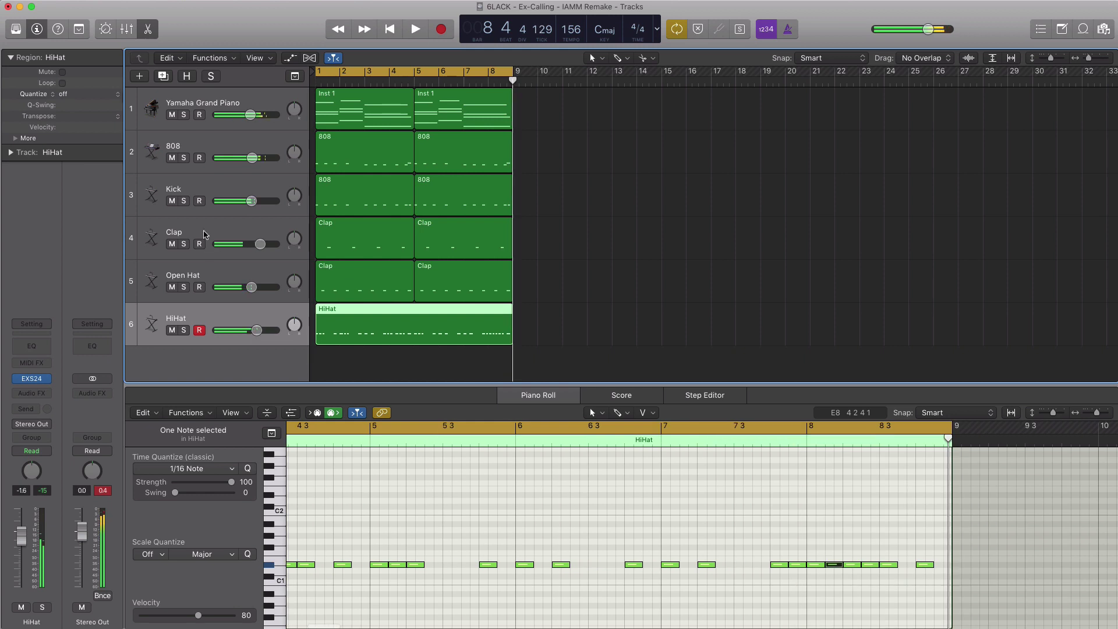
- Duplicate the HiHat track as Snare and create an empty region on it spanning bars 1 to 8
left_click(164, 78)
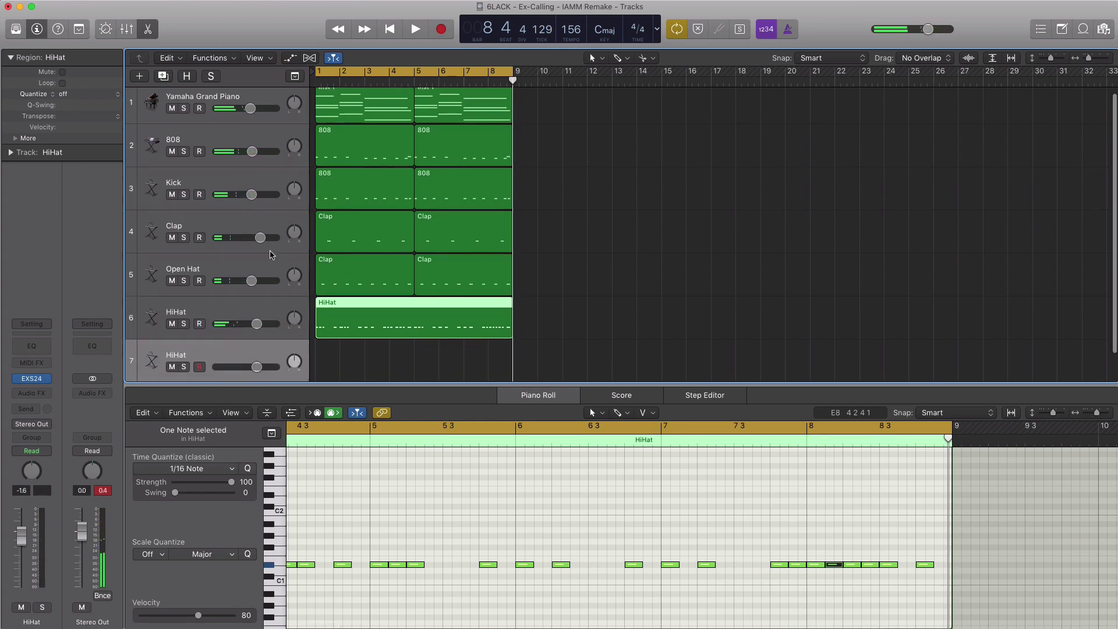
double_click(176, 334)
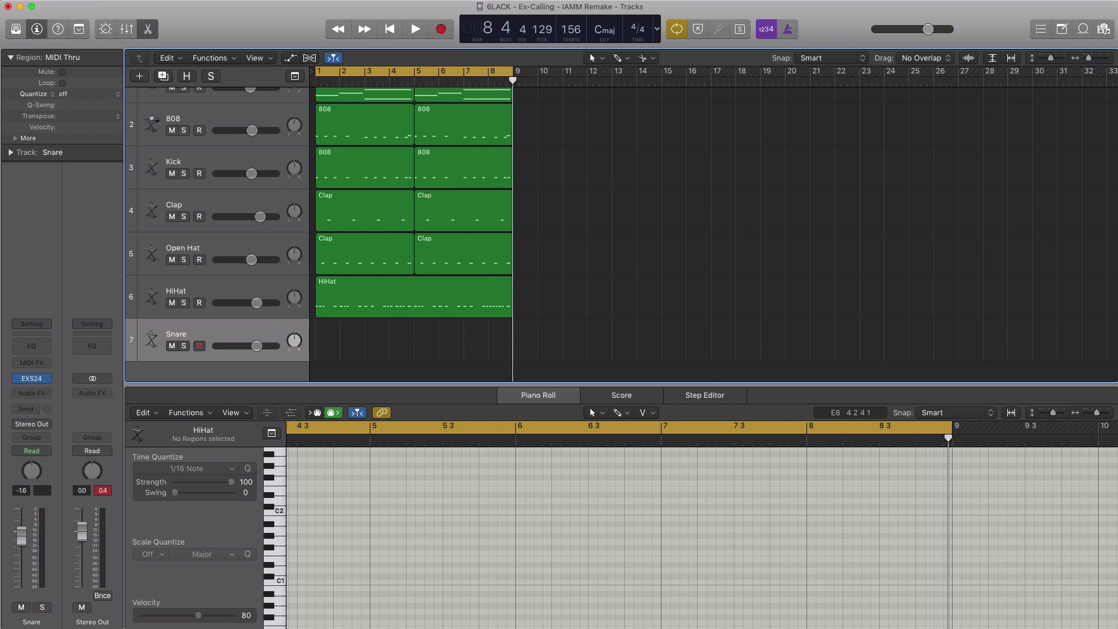
left_click(323, 338)
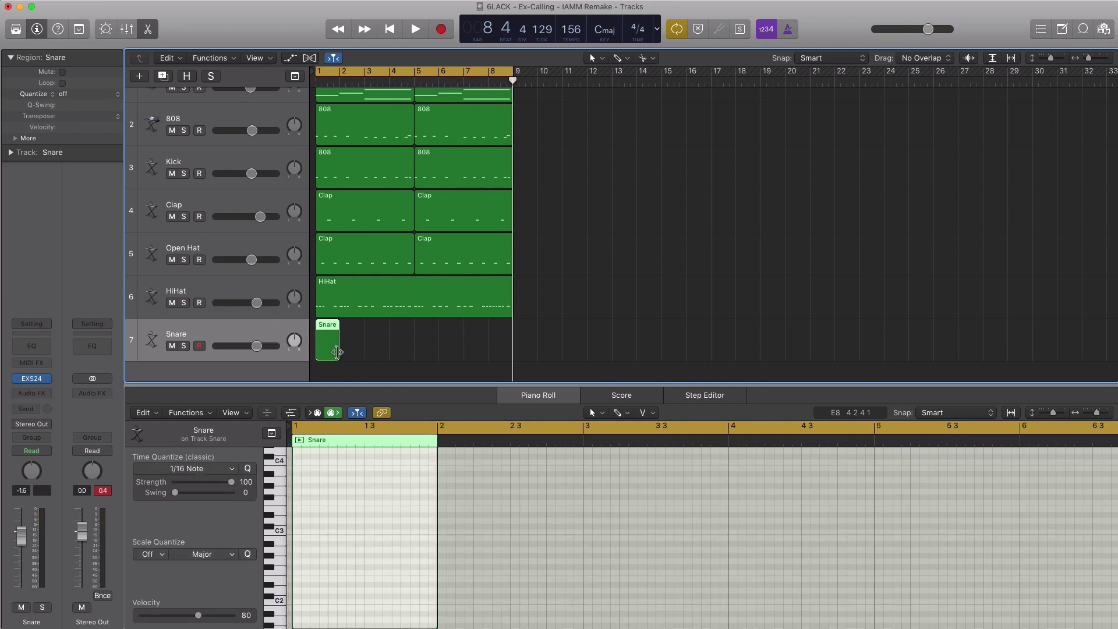
left_click_drag(337, 352, 512, 351)
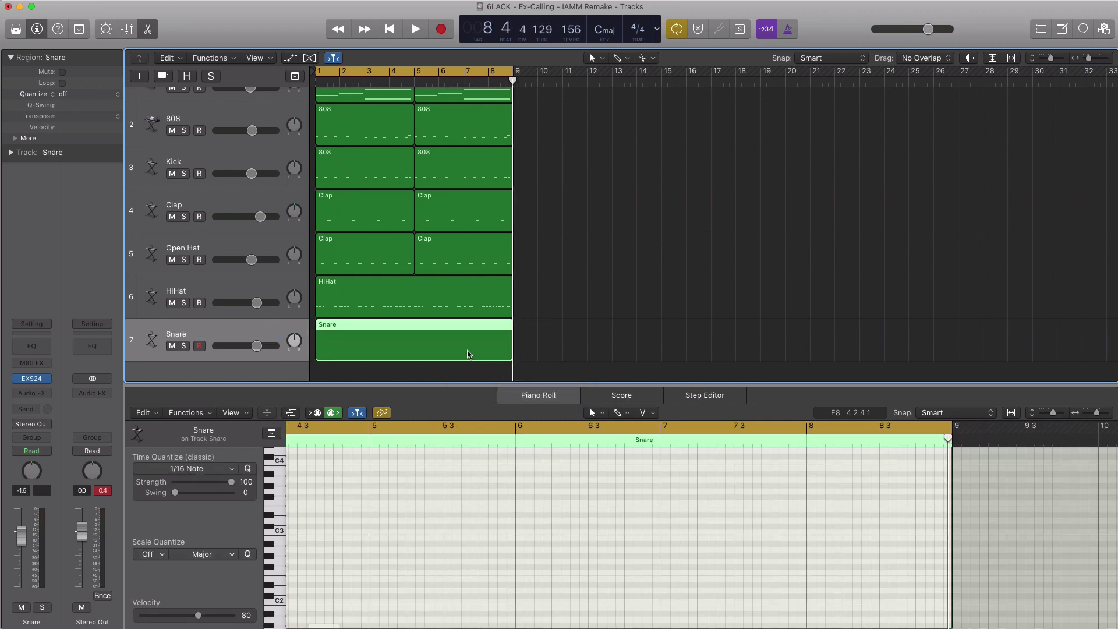
key("e")
key("e")
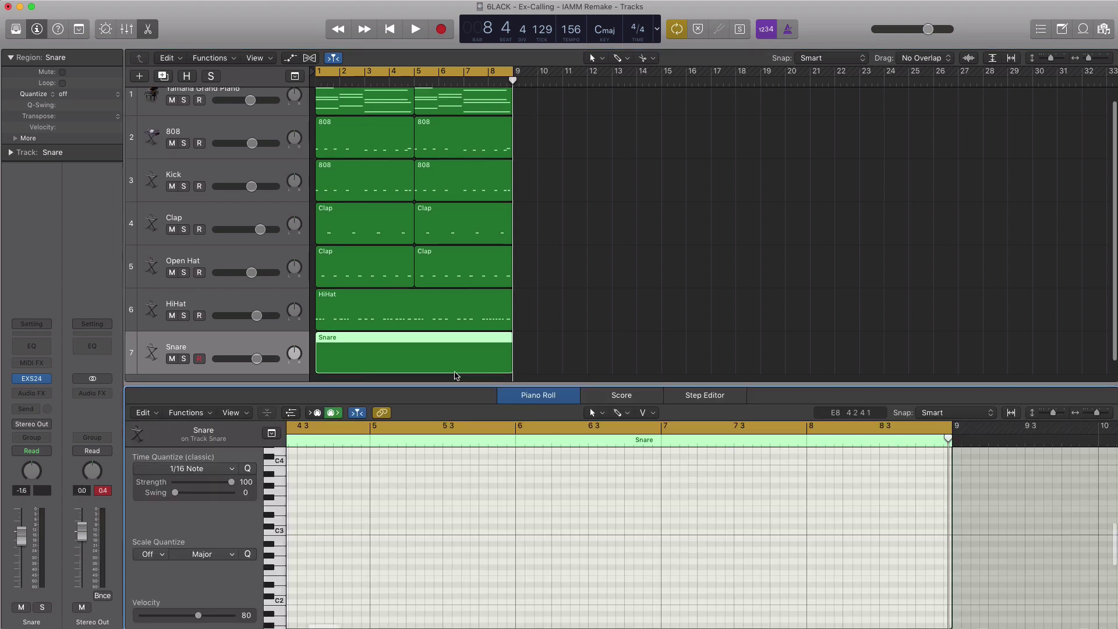
- Add a note on the second eighth of bar 1 in the Snare region, move it down to C#1 and audition it
key("space")
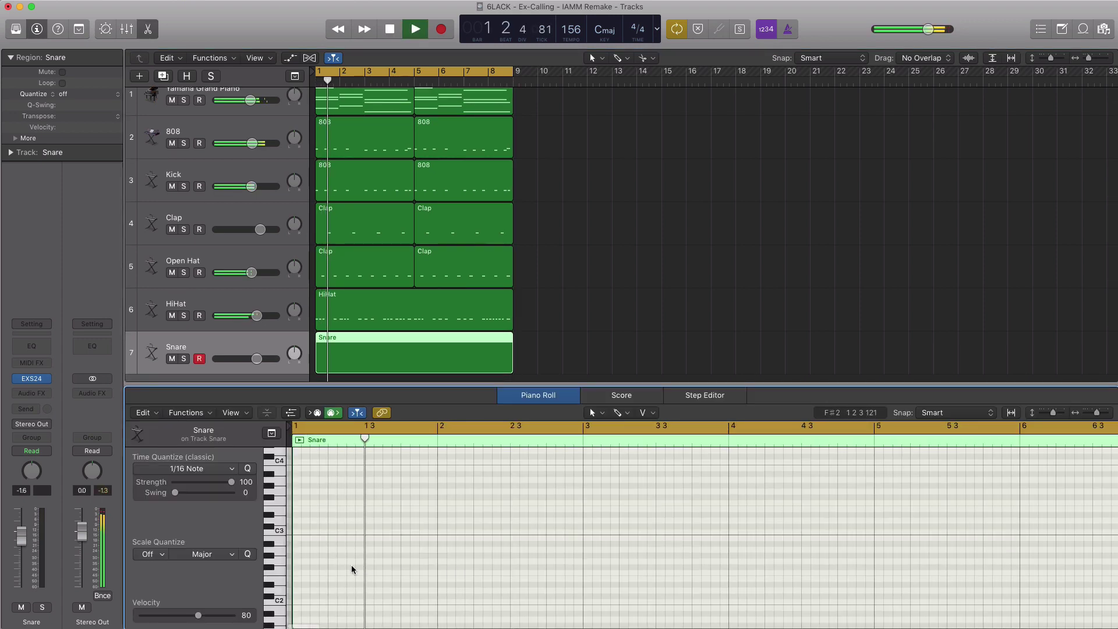
key("space")
scroll(342, 567, "down", 6)
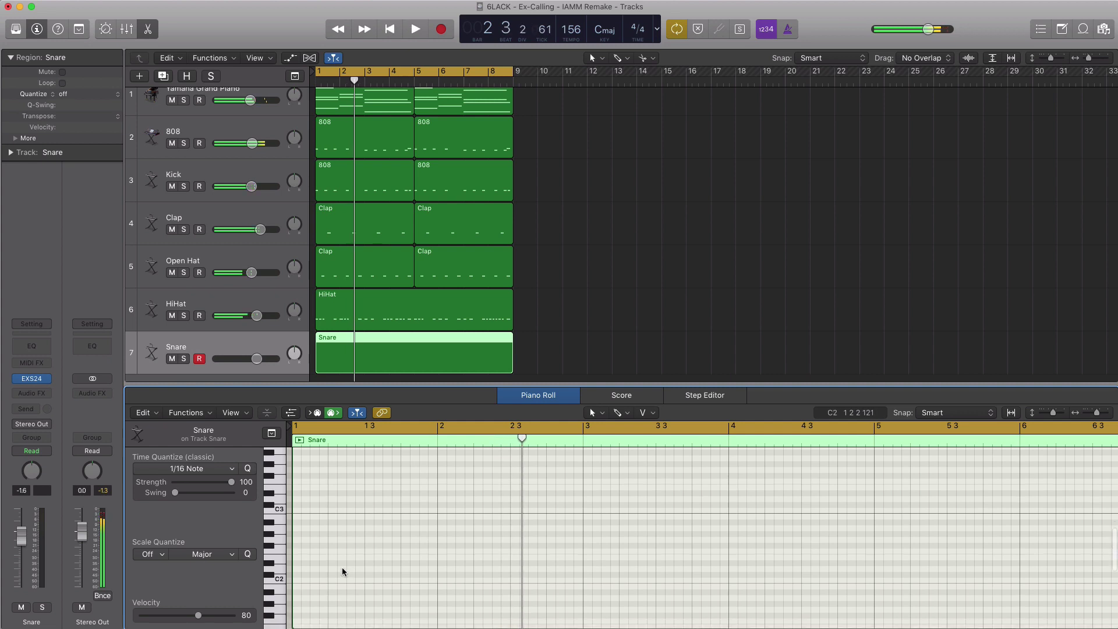
left_click(315, 548)
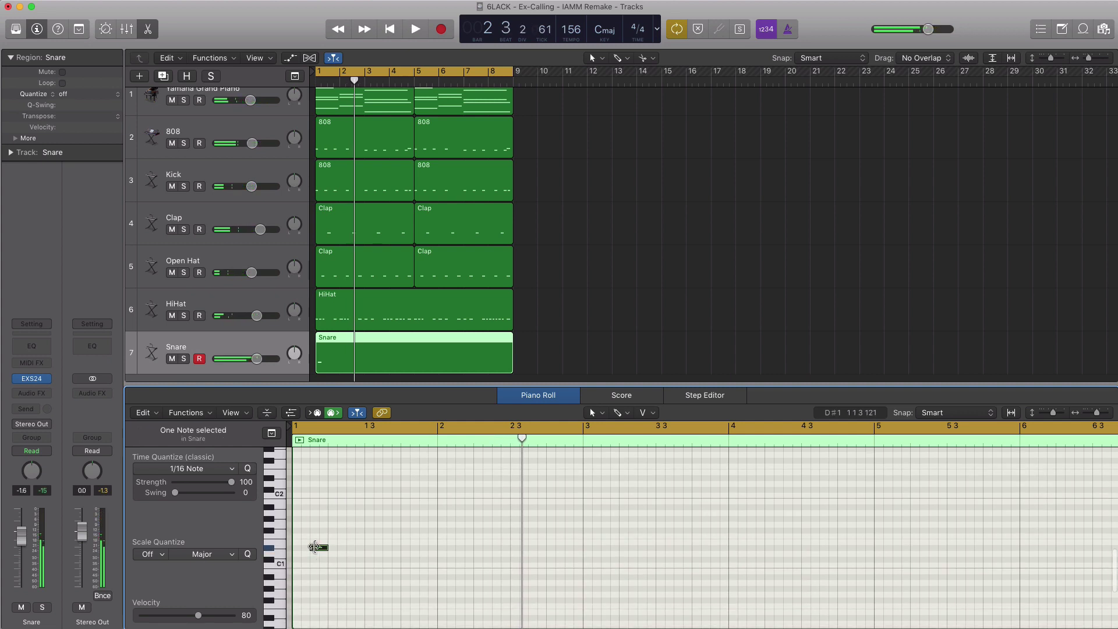
left_click(314, 548)
left_click_drag(314, 549, 319, 560)
key("space")
key("space")
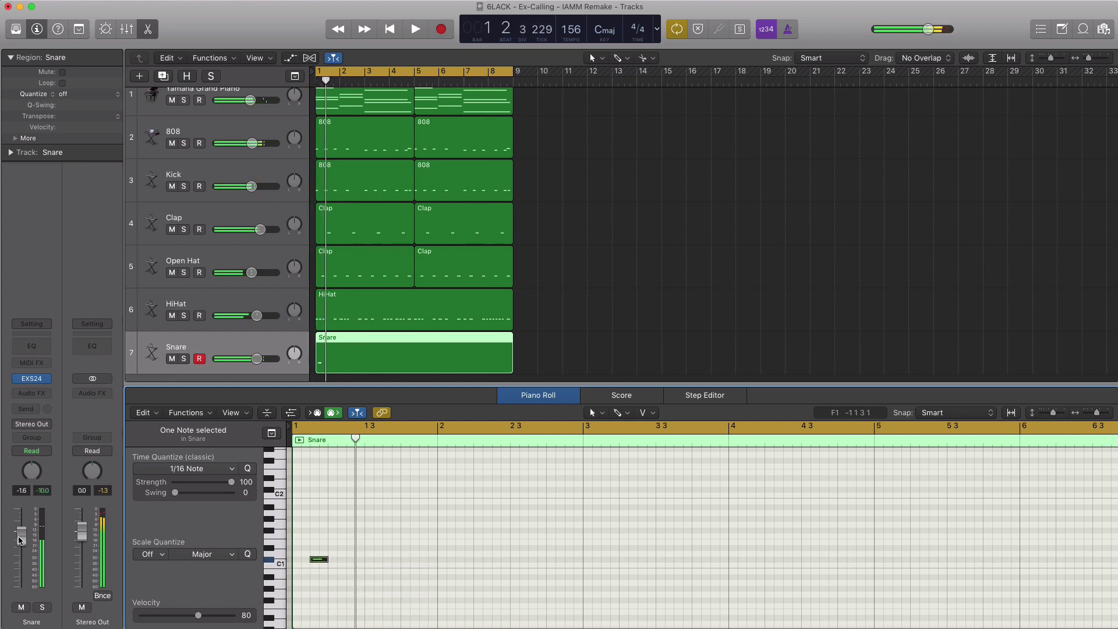
- Raise the Snare track's volume to 0.0 dB and add C#1 notes on beat 3 and the last eighth of bar 1
key("space")
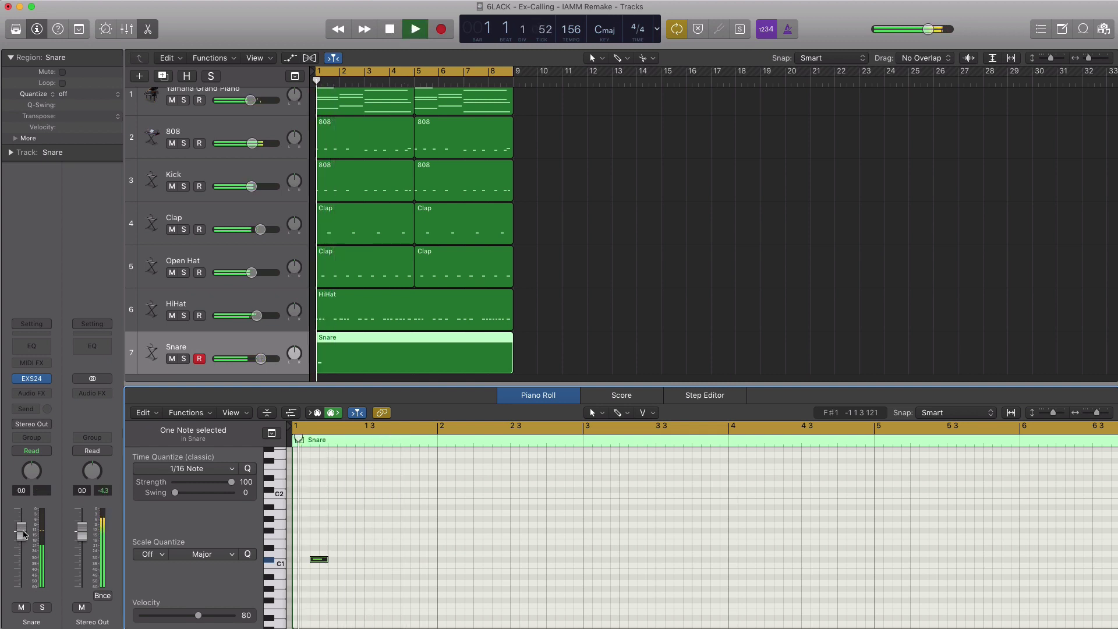
key("space")
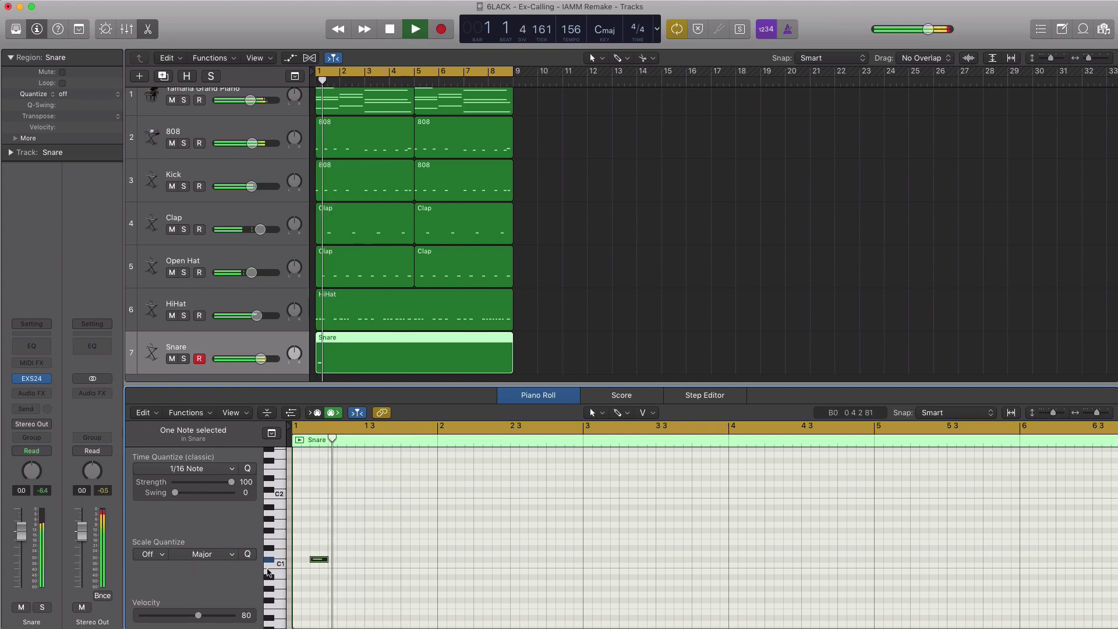
key("space")
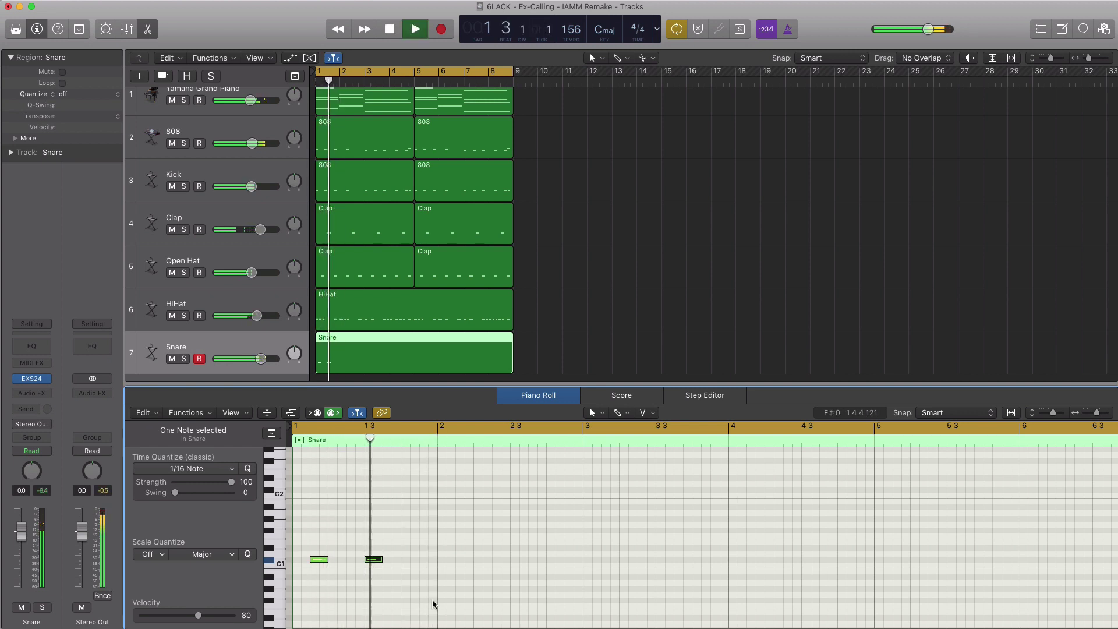
key("space")
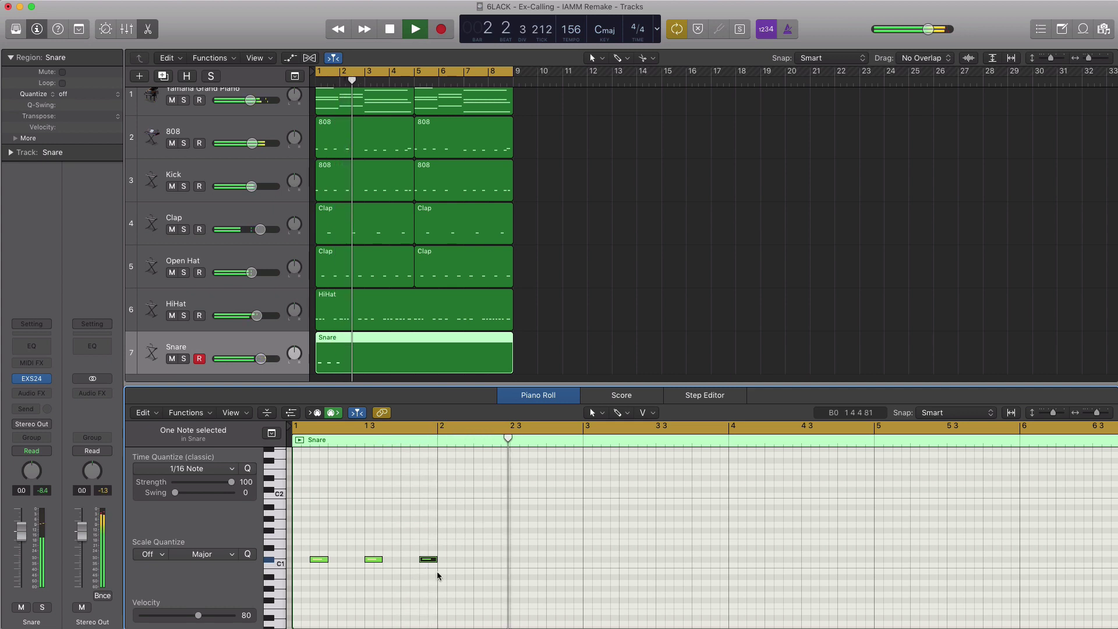
- Add C#1 notes on the second eighth and beat 3 of bar 2 in the Snare region
key("space")
key("space")
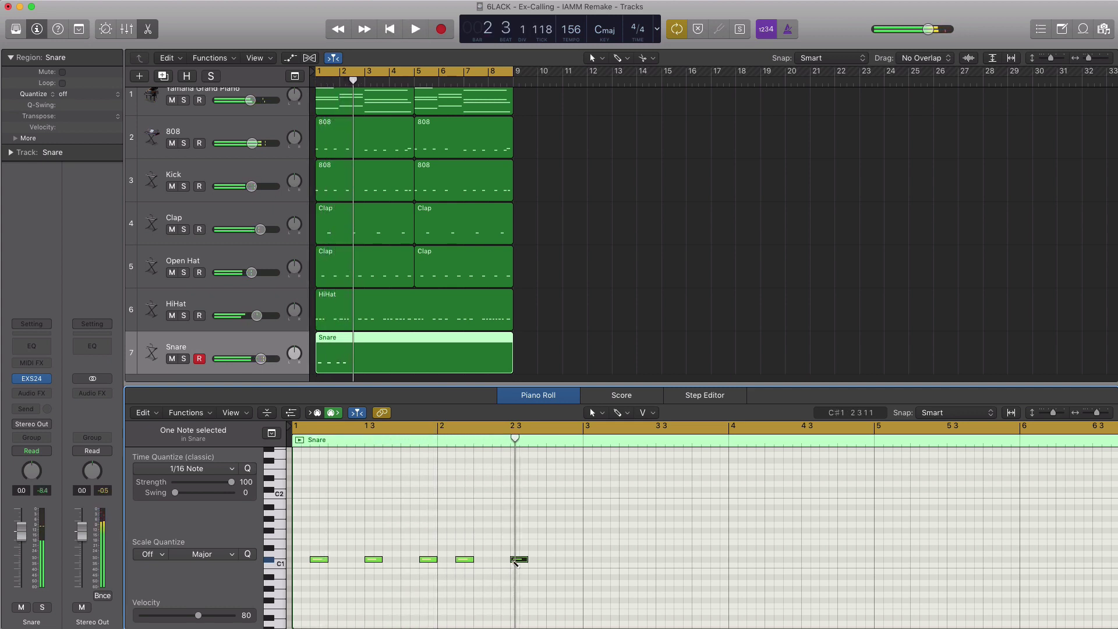
key("space")
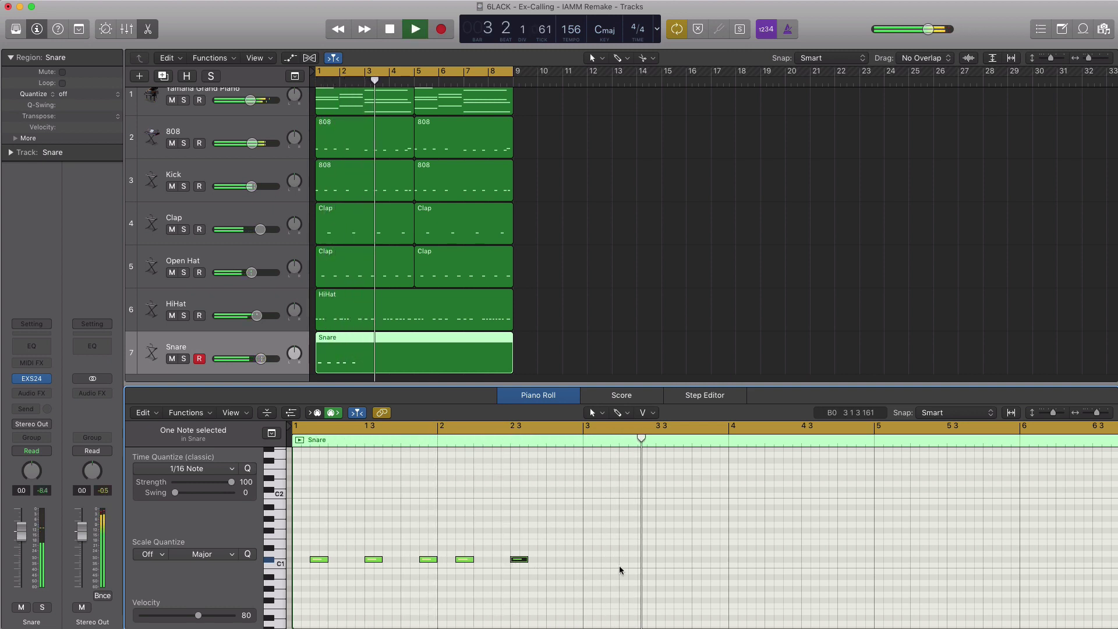
- Add C#1 Snare notes on beat 3 and the last eighth of bar 3, and on the second eighth and beat 3 of bar 4
key("space")
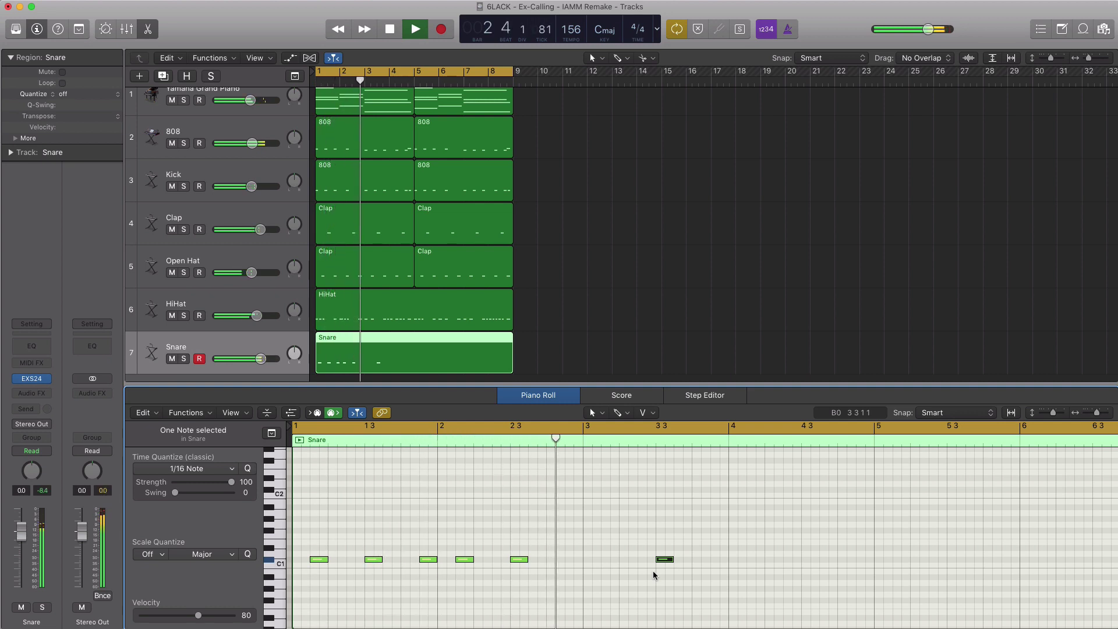
key("space")
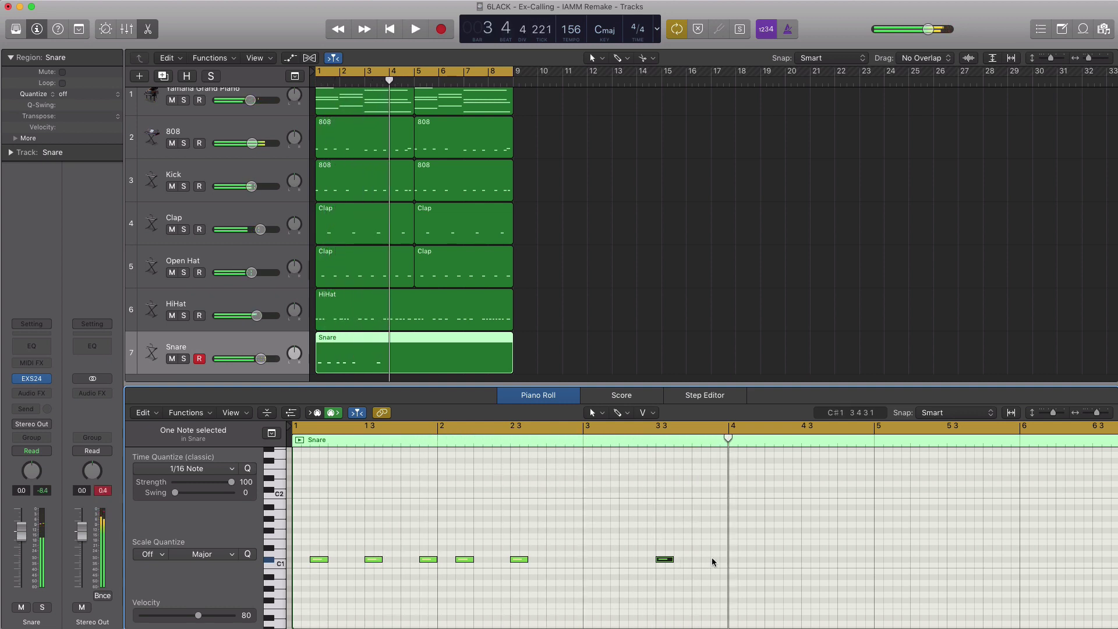
key("space")
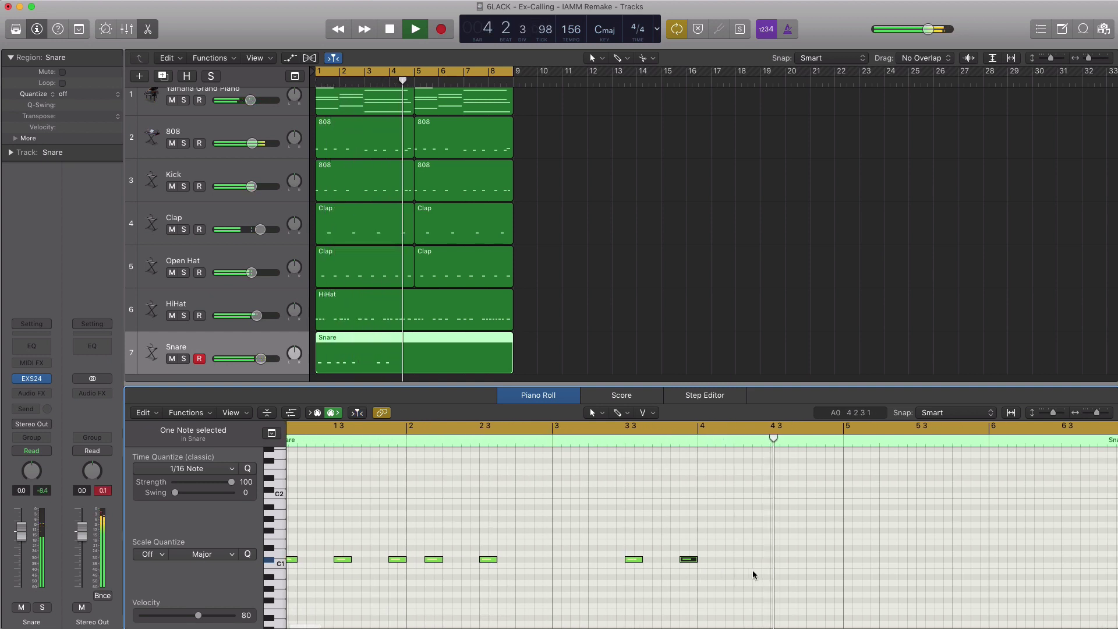
key("Return")
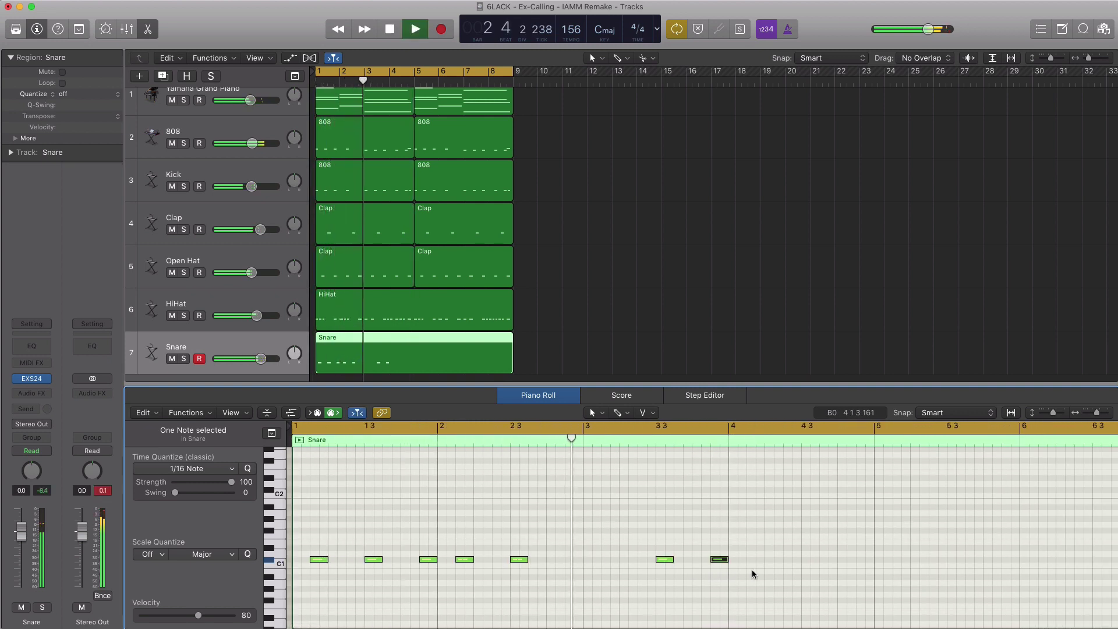
key("space")
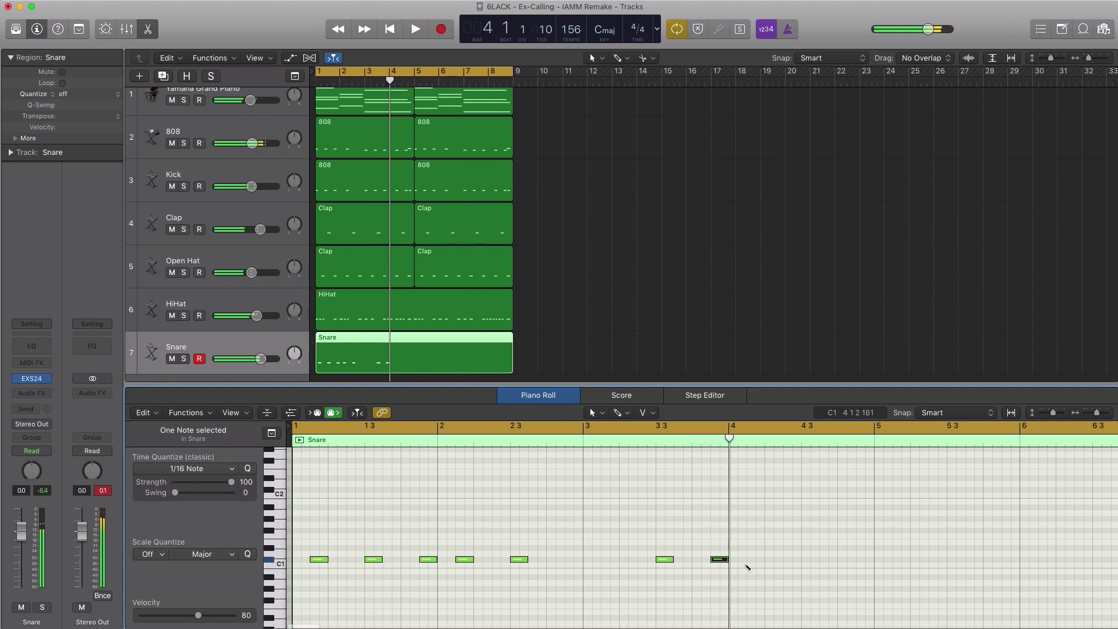
key("space")
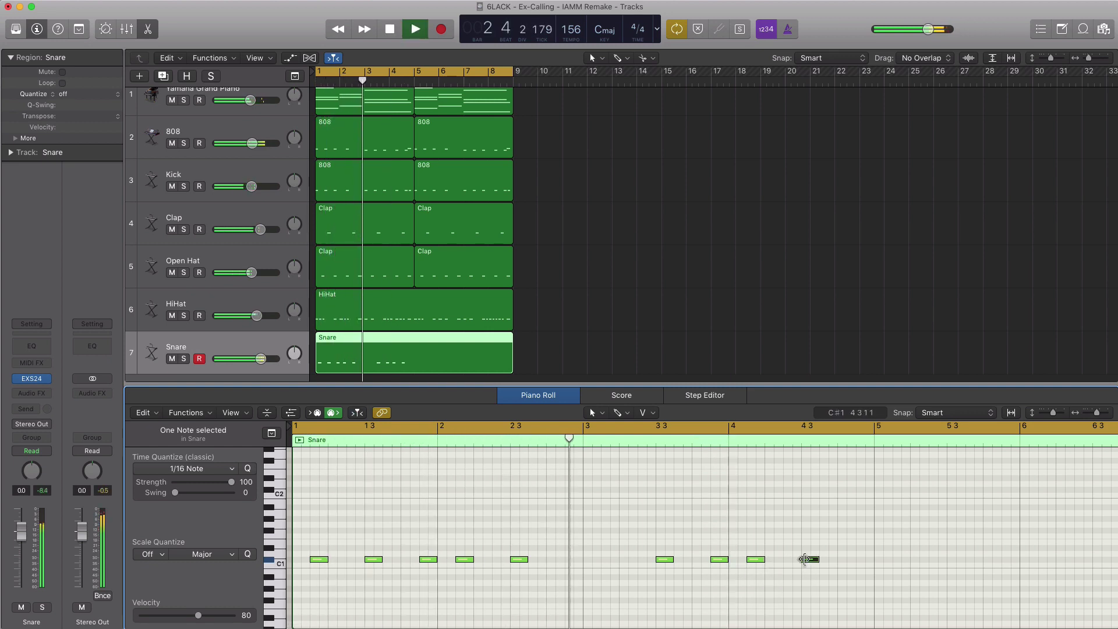
left_click(804, 561)
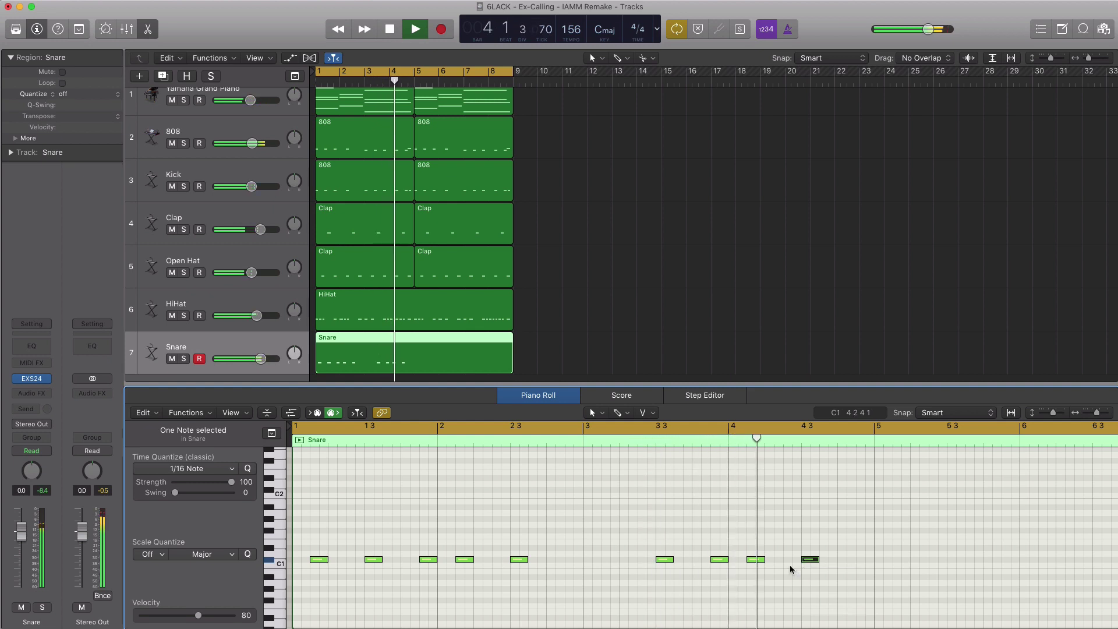
- Add C#1 notes on beat 3 and the last eighth of bar 5 in the Snare region
scroll(798, 565, "right", 2)
scroll(804, 566, "right", 10)
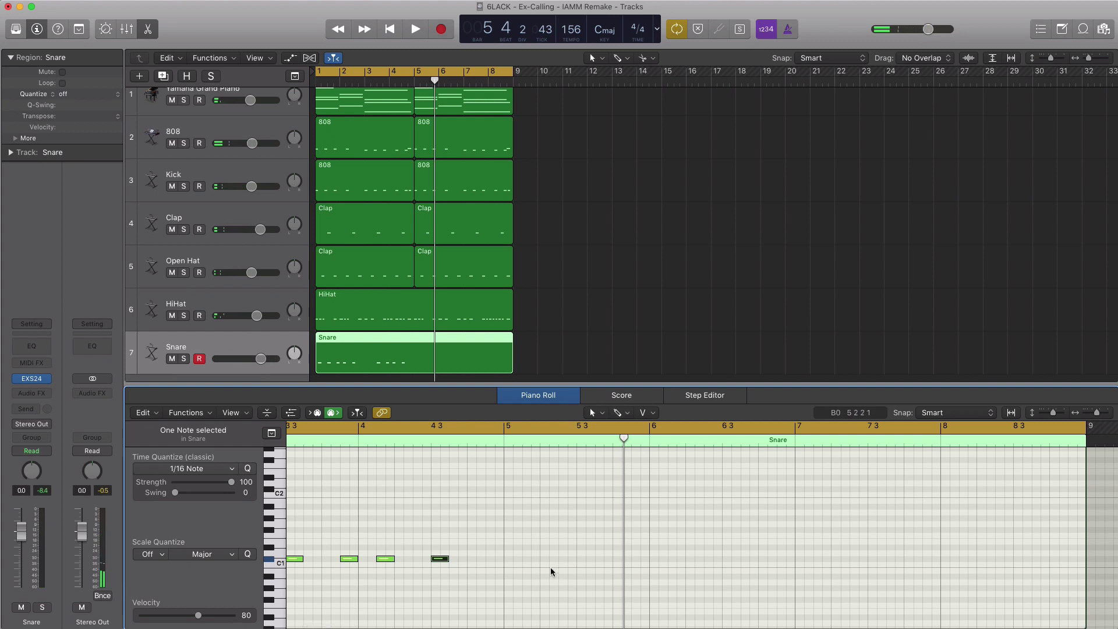
key("space")
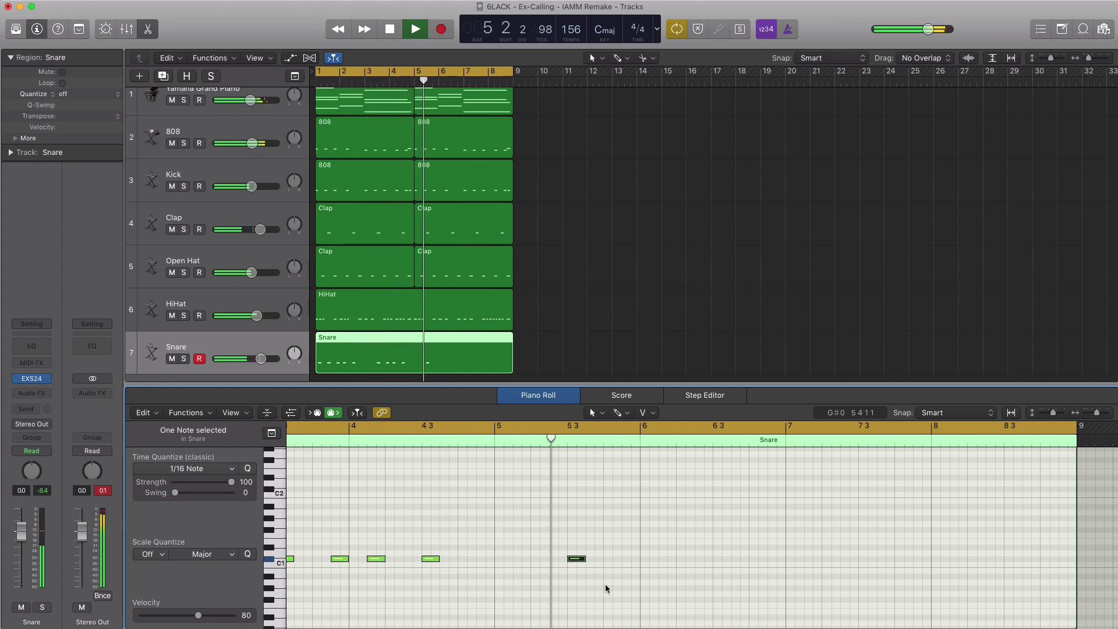
left_click(622, 559)
key("space")
- Set the cycle range to bars 5 to 8 and add C#1 Snare notes on the second eighth and beat 3 of bar 6
left_click(512, 428)
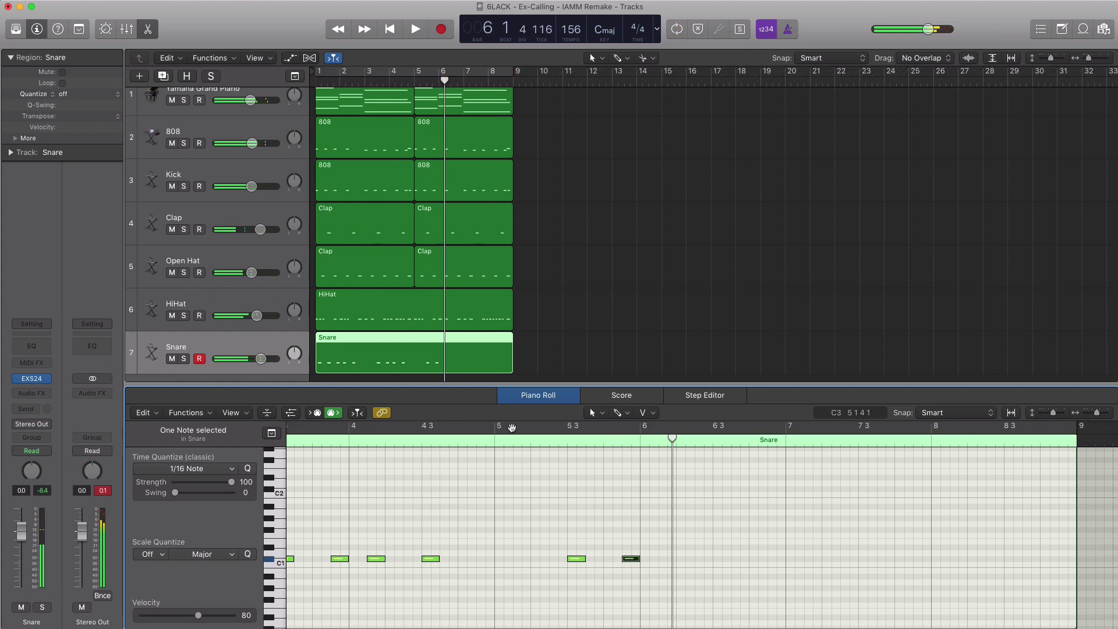
left_click_drag(501, 428, 1071, 439)
key("space")
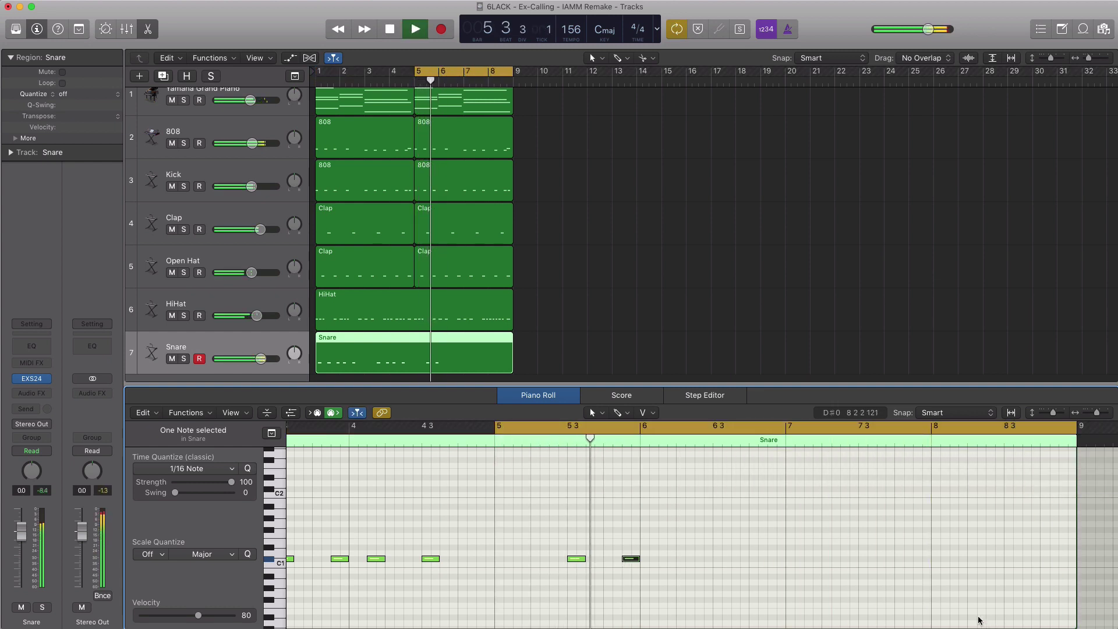
key("space")
key("space")
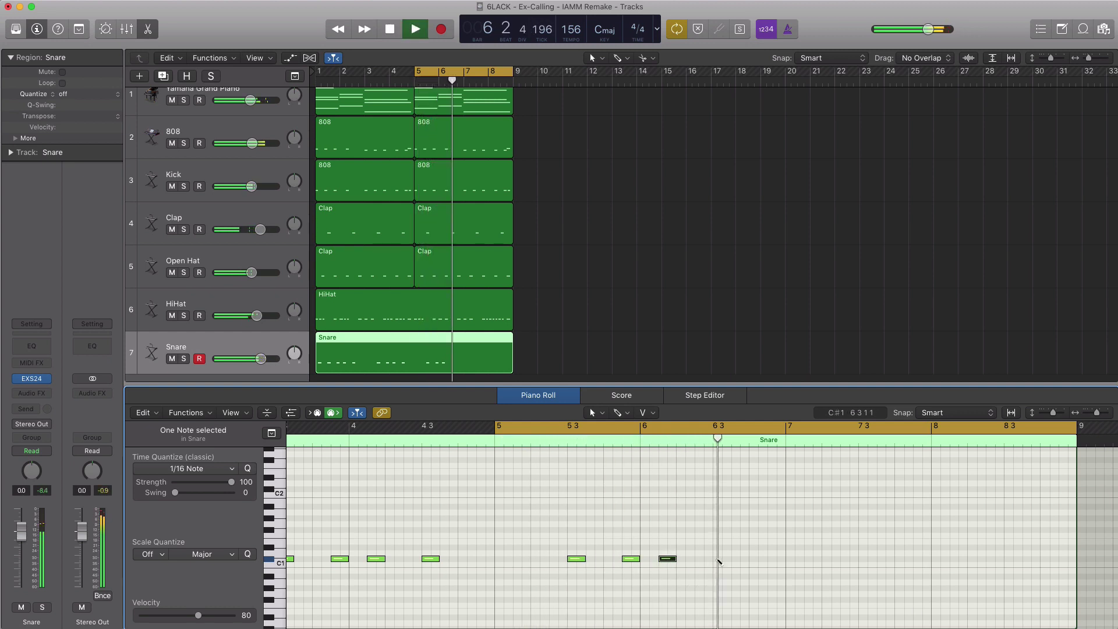
key("super+v")
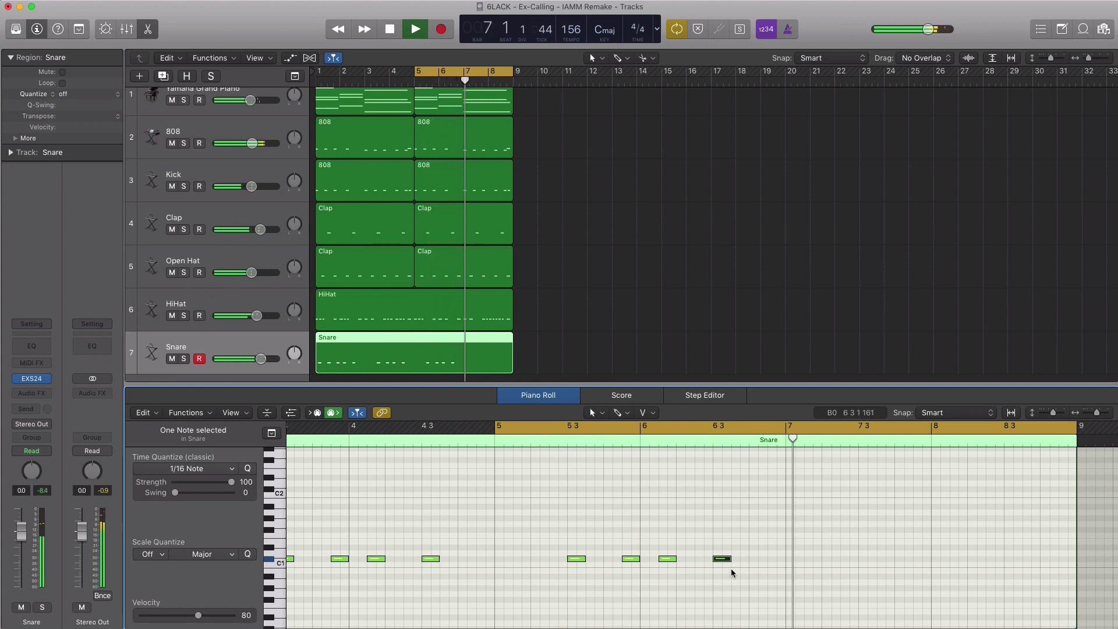
- Add C#1 Snare notes on beat 3 and the last eighth of bar 7, and on the second eighth and beat 3 of bar 8
left_click(864, 560, "super")
key("space")
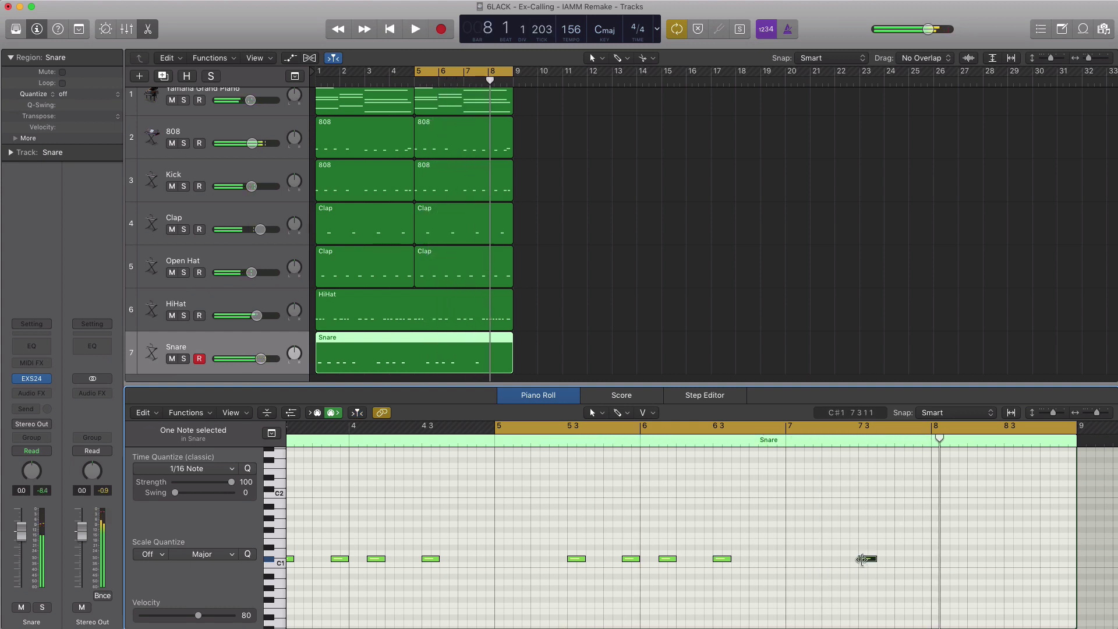
key("space")
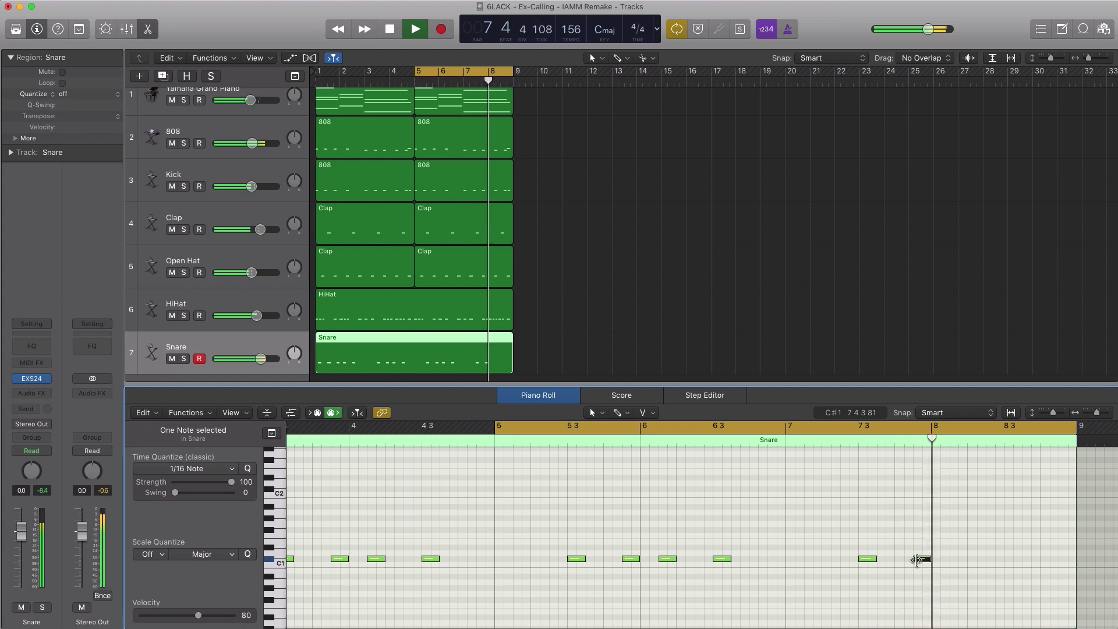
left_click(921, 559)
key("space")
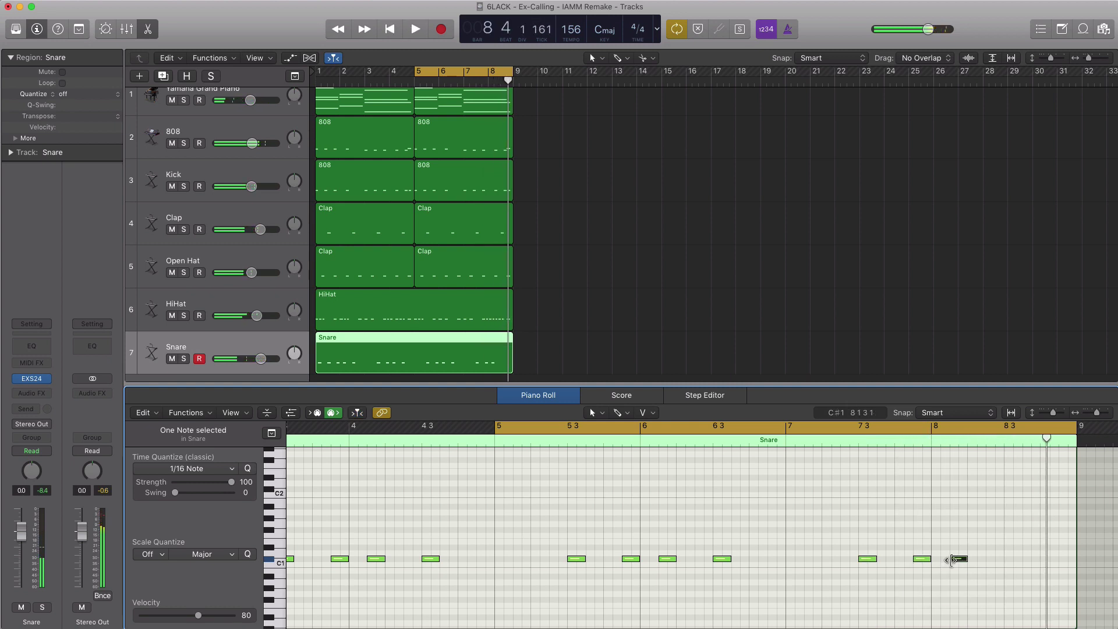
key("space")
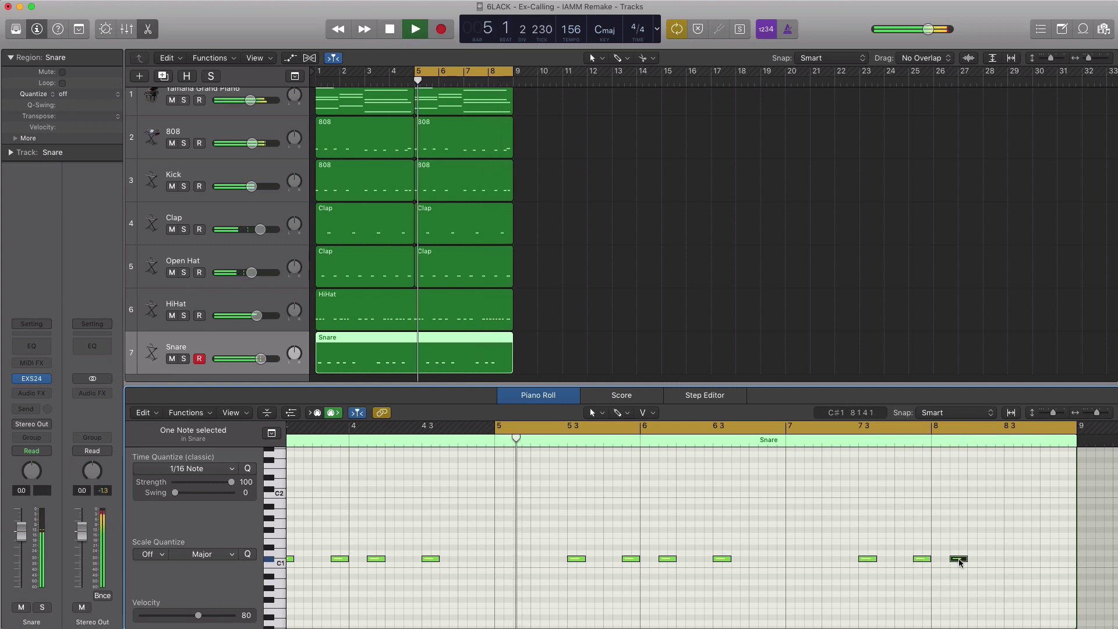
left_click(1007, 559, "super")
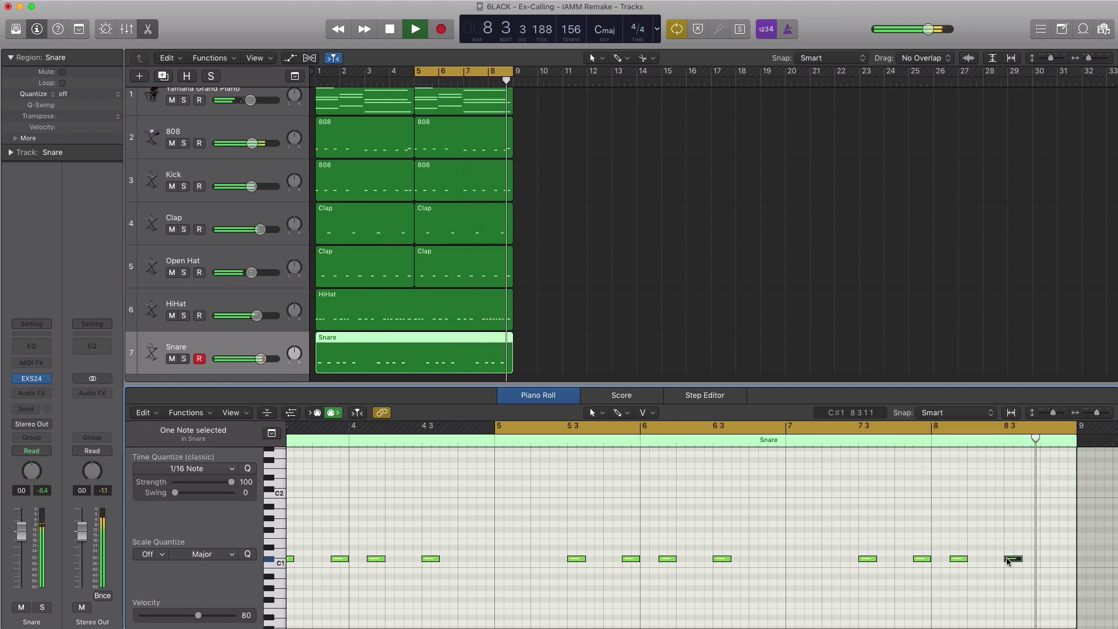
key("space")
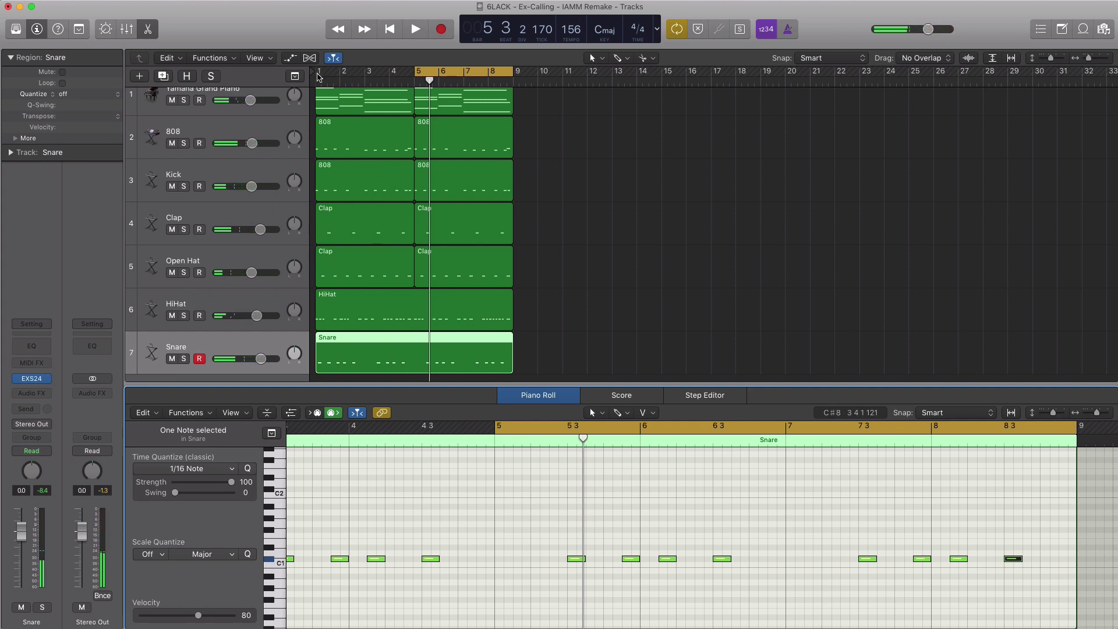
- Set the cycle range to bars 1 to 8, close the note editor and play the full arrangement
left_click_drag(319, 78, 513, 80)
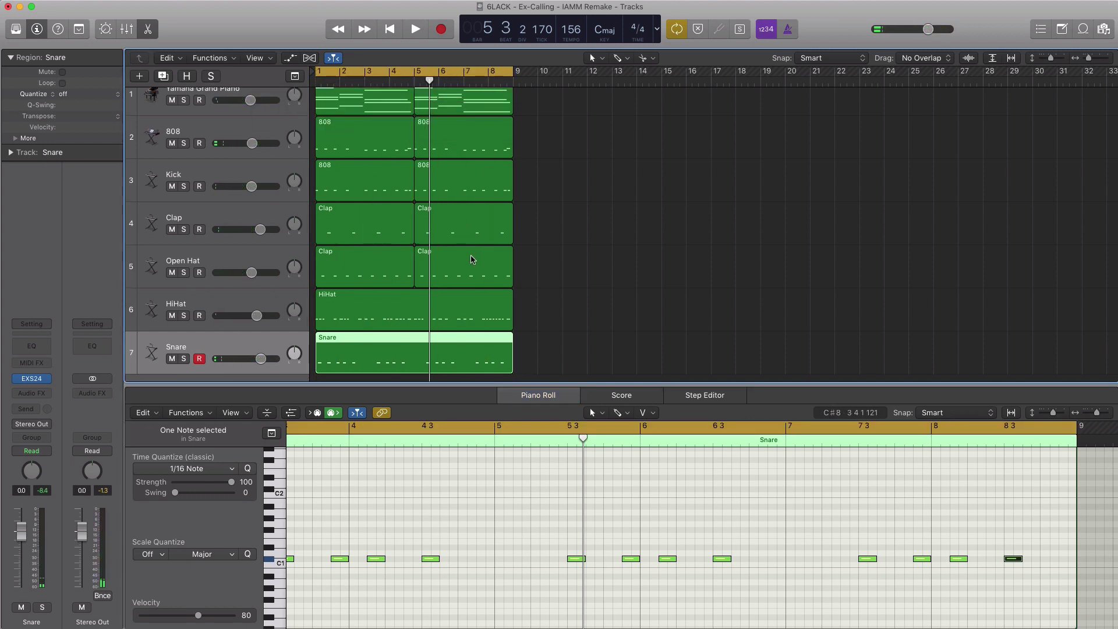
scroll(472, 259, "down", 2)
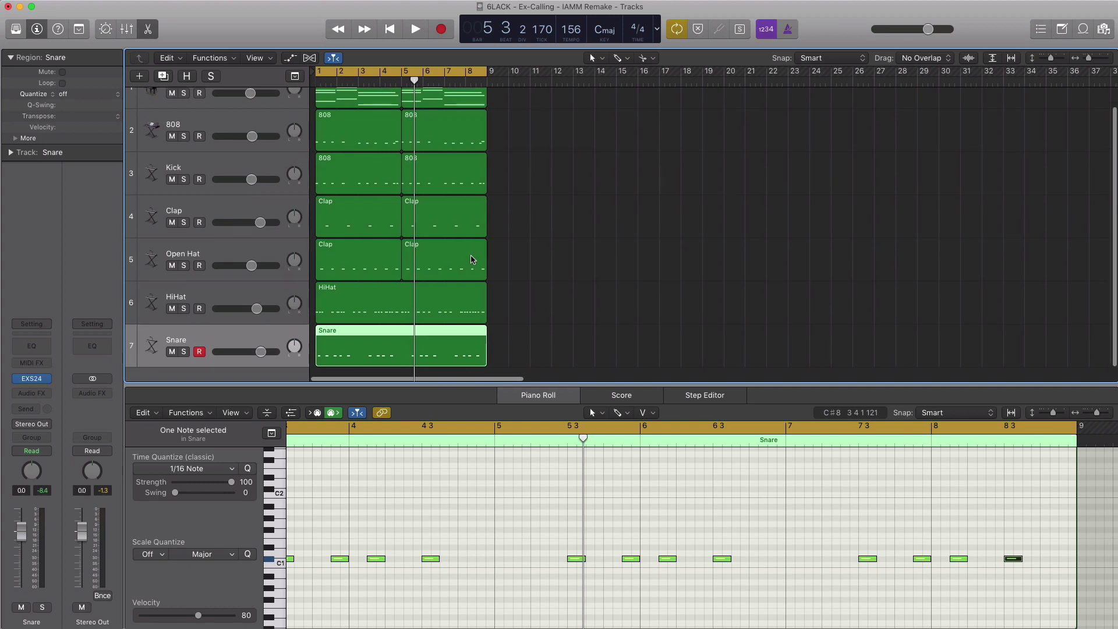
scroll(472, 259, "down", 1)
key("x")
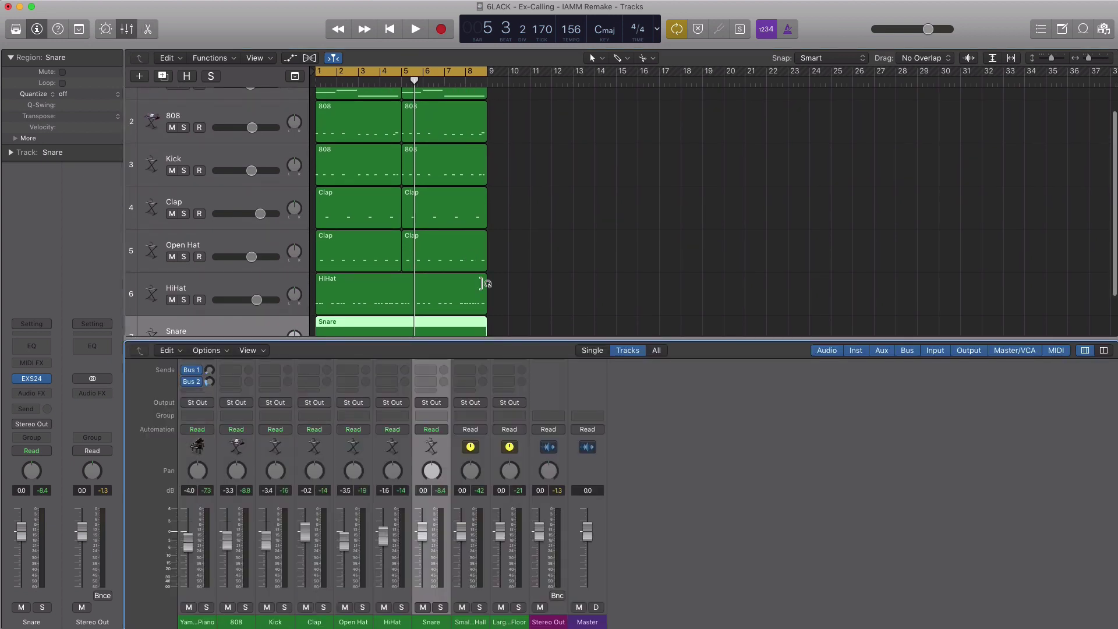
key("x")
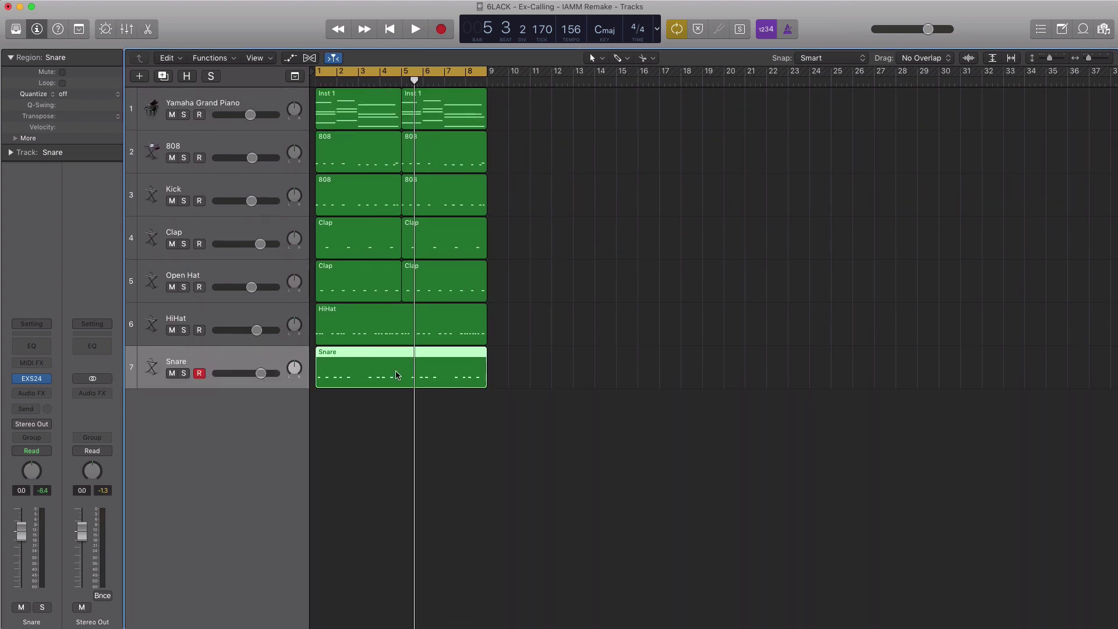
key("space")
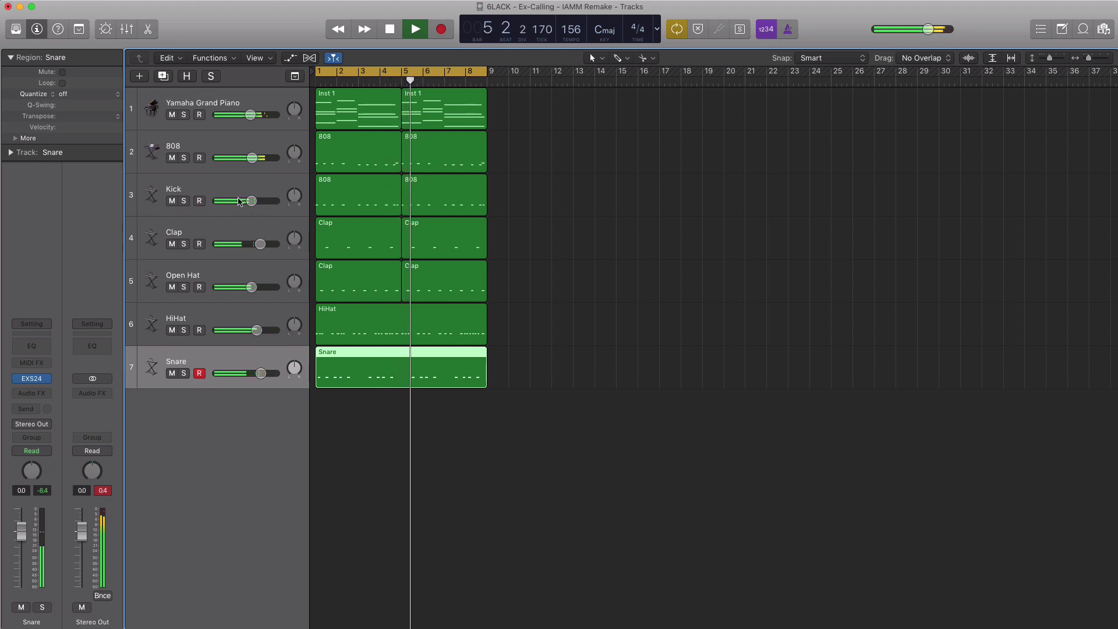
- Balance the mix by raising the Kick to -2.2 dB, the 808 slightly and the Yamaha Grand Piano to -3.8 dB
left_click_drag(251, 201, 255, 201)
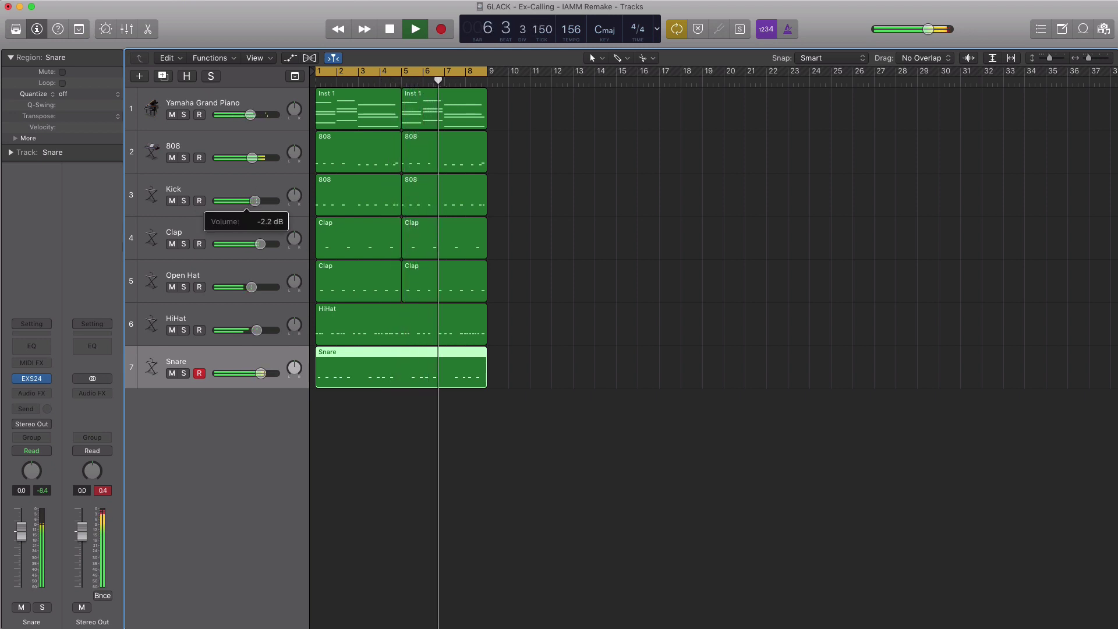
left_click_drag(252, 157, 254, 158)
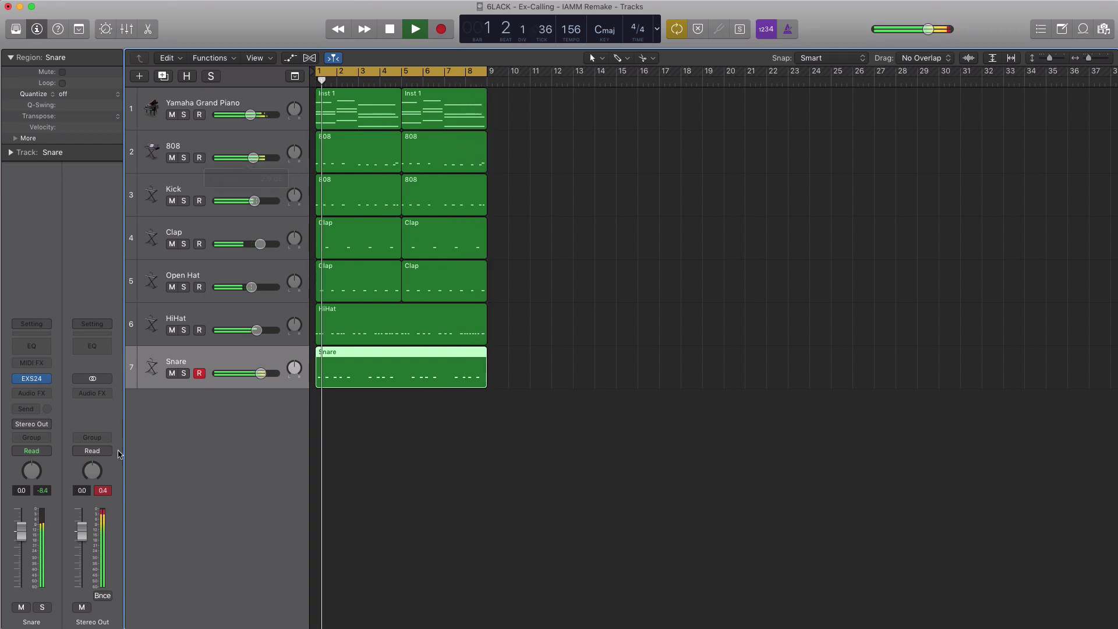
left_click(238, 117)
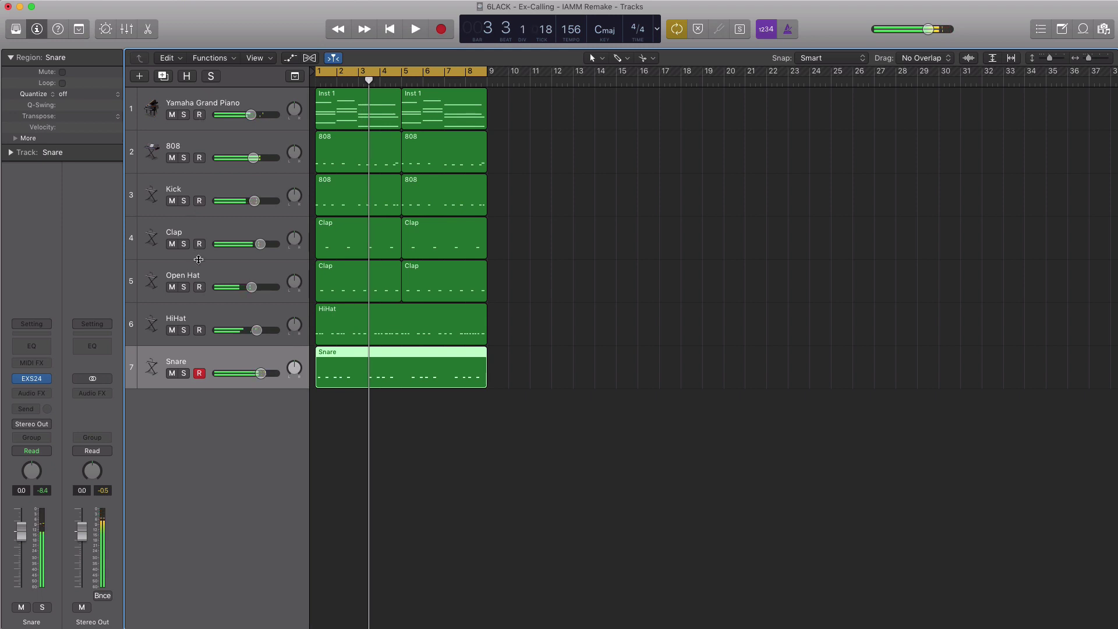
- Enable the iZotope Vinyl effect on the Yamaha Grand Piano track and open its settings
left_click(238, 107)
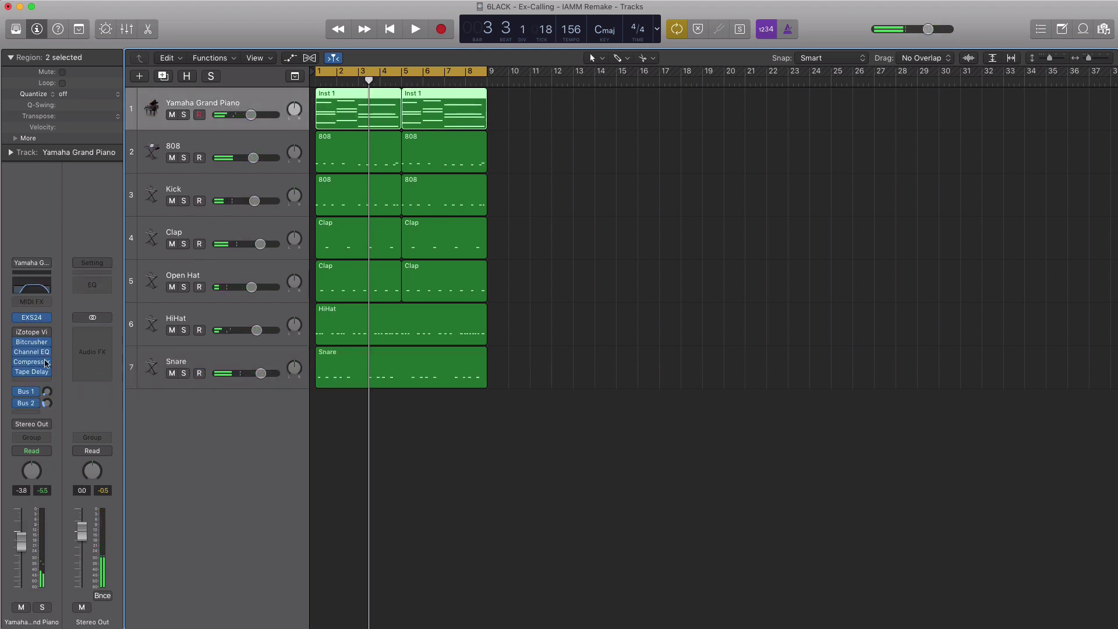
left_click(33, 334)
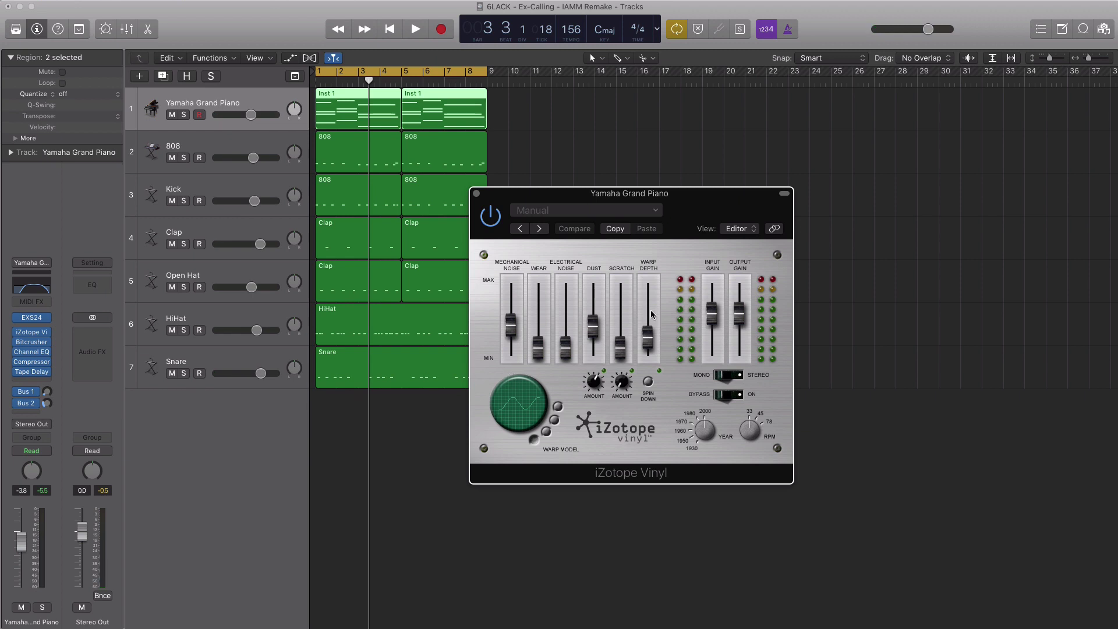
- Play the arrangement to hear the piano effect and close the iZotope Vinyl settings
key("space")
left_click(476, 194)
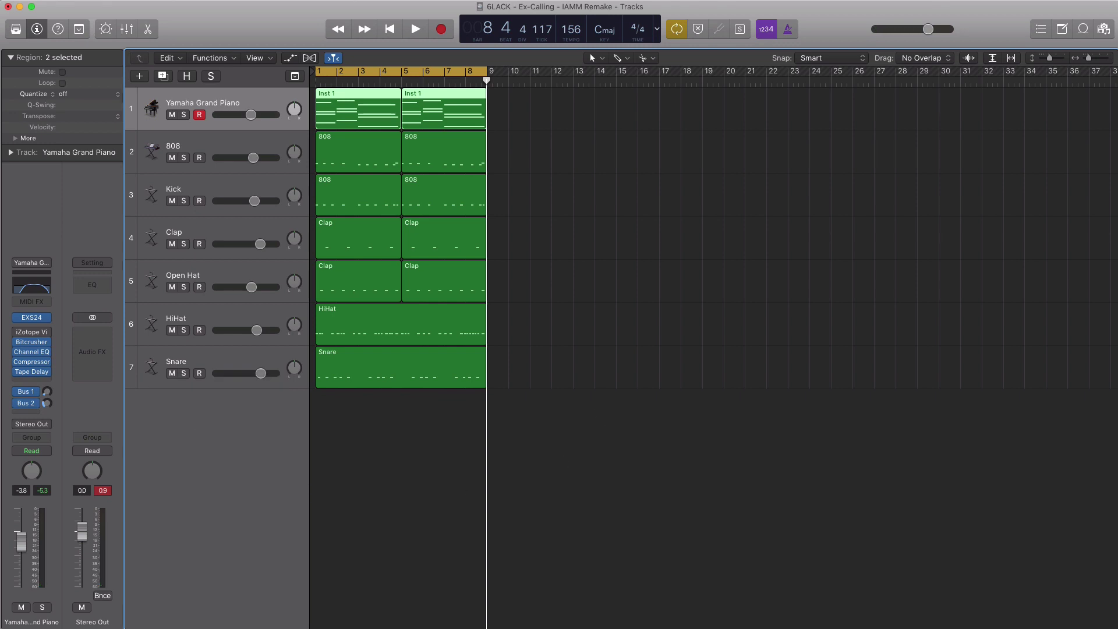
- Add the Sampled_Piano_1 audio on a new track over bars 1 to 8 as two copies, and mute the Yamaha Grand Piano track
left_click_drag(1107, 466, 322, 446)
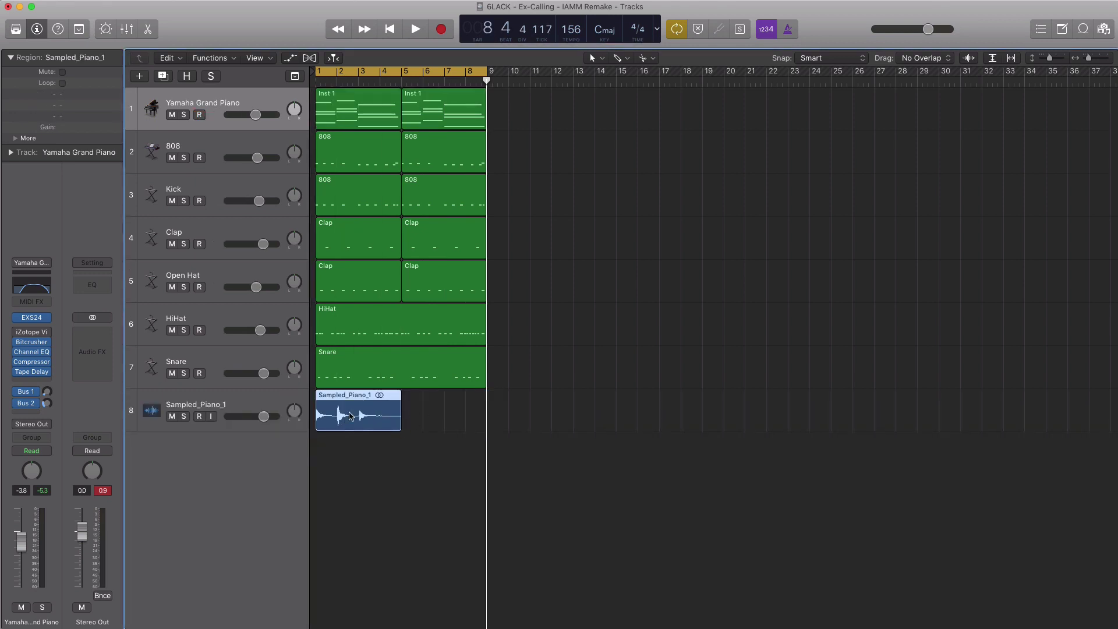
left_click_drag(352, 422, 431, 415)
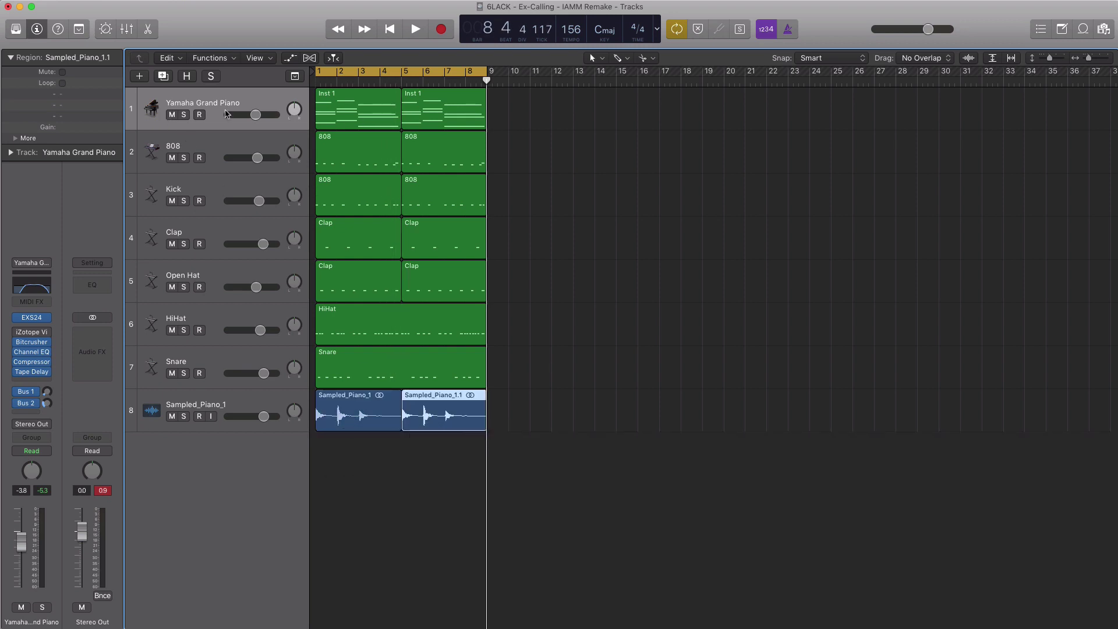
left_click(185, 111)
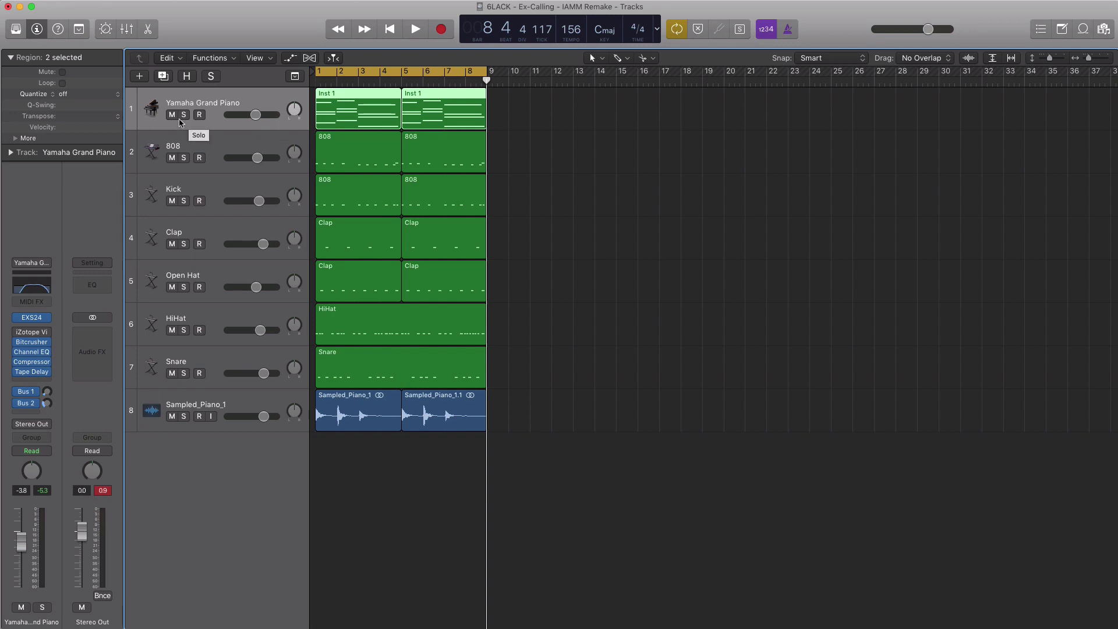
left_click(215, 407)
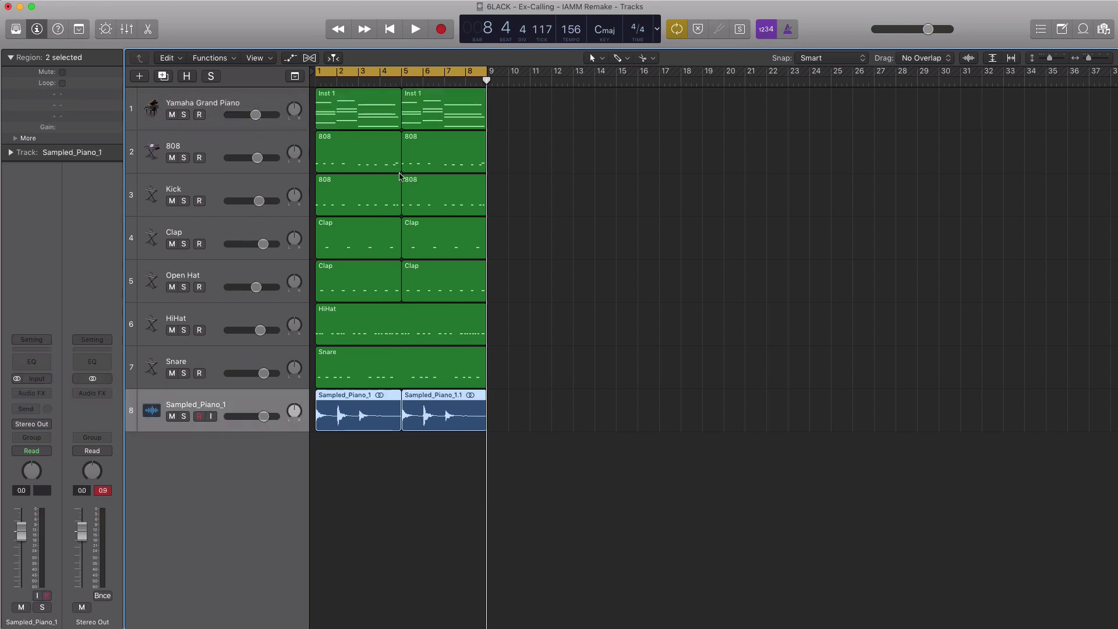
left_click(223, 102)
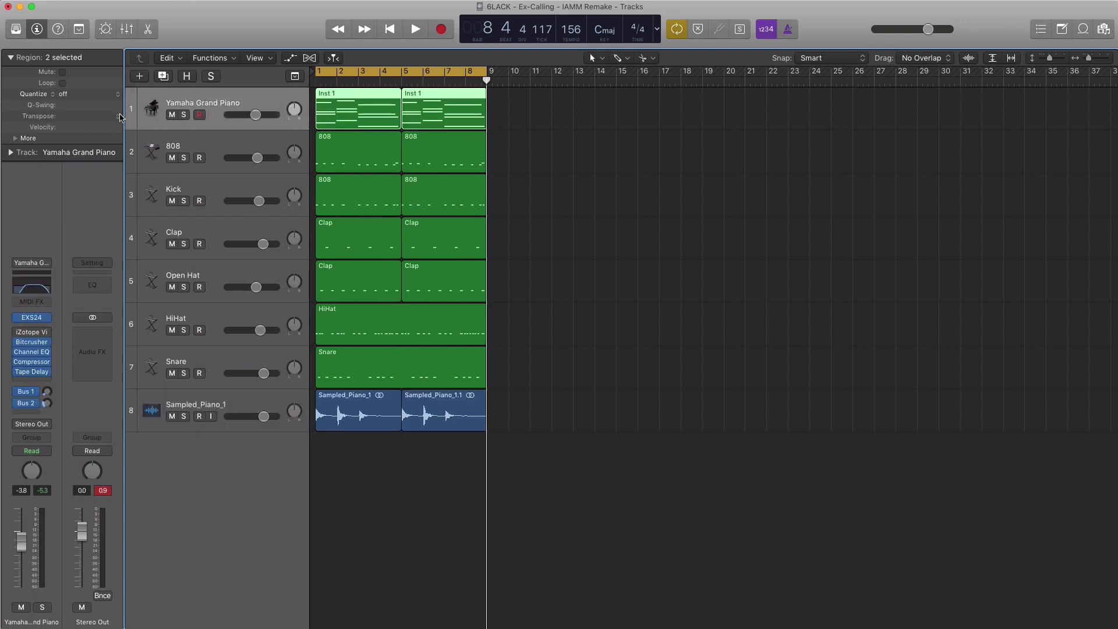
left_click(172, 115)
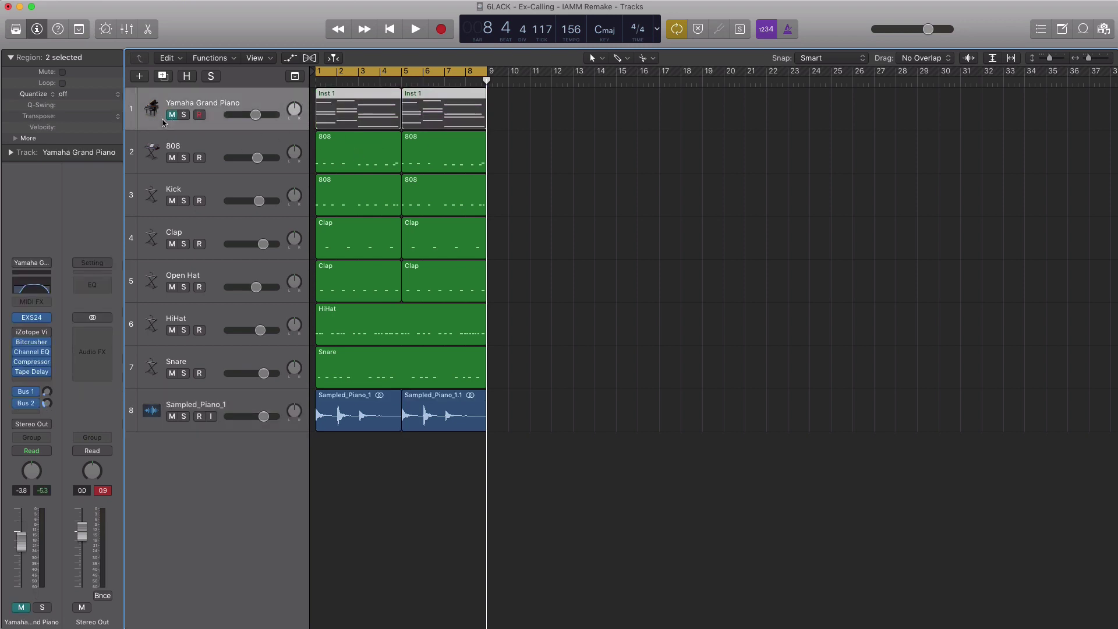
- Copy the two sampled piano regions to bars 9 to 16 and move all 808 and drum regions to start at bar 17
mouse_move(513, 426)
left_mouse_down()
mouse_move(381, 414)
mouse_move(347, 180)
mouse_move(356, 416)
mouse_move(531, 417)
left_mouse_up()
left_click_drag(532, 375, 697, 176)
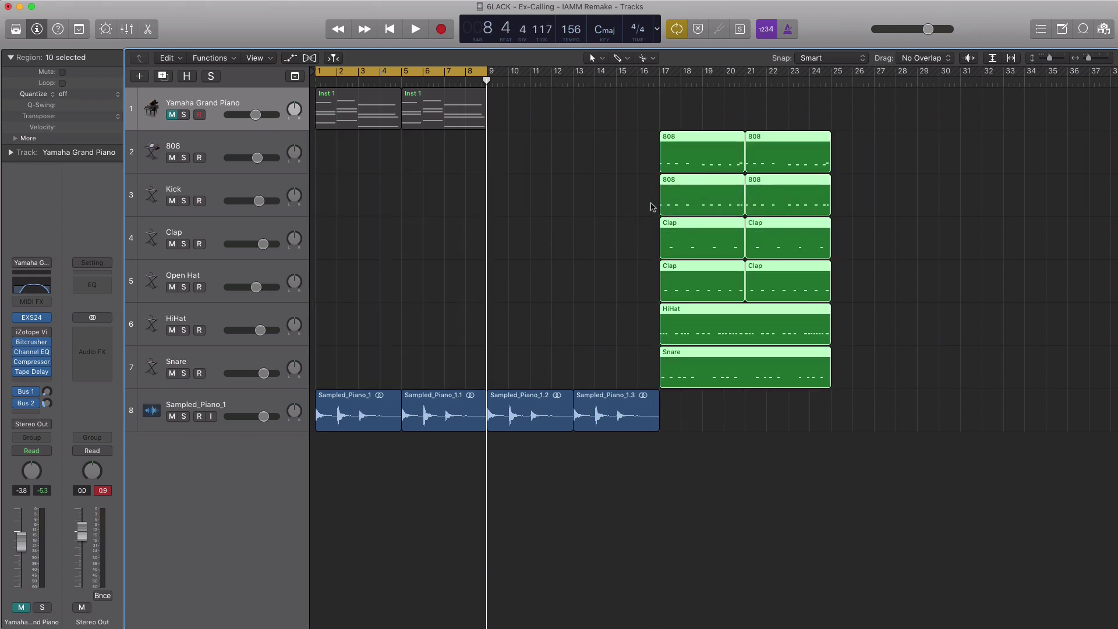
- Copy the two Kick regions to bars 9 to 16 and play the arrangement with the cycle range set to bars 1 to 24
left_click_drag(620, 199, 769, 205)
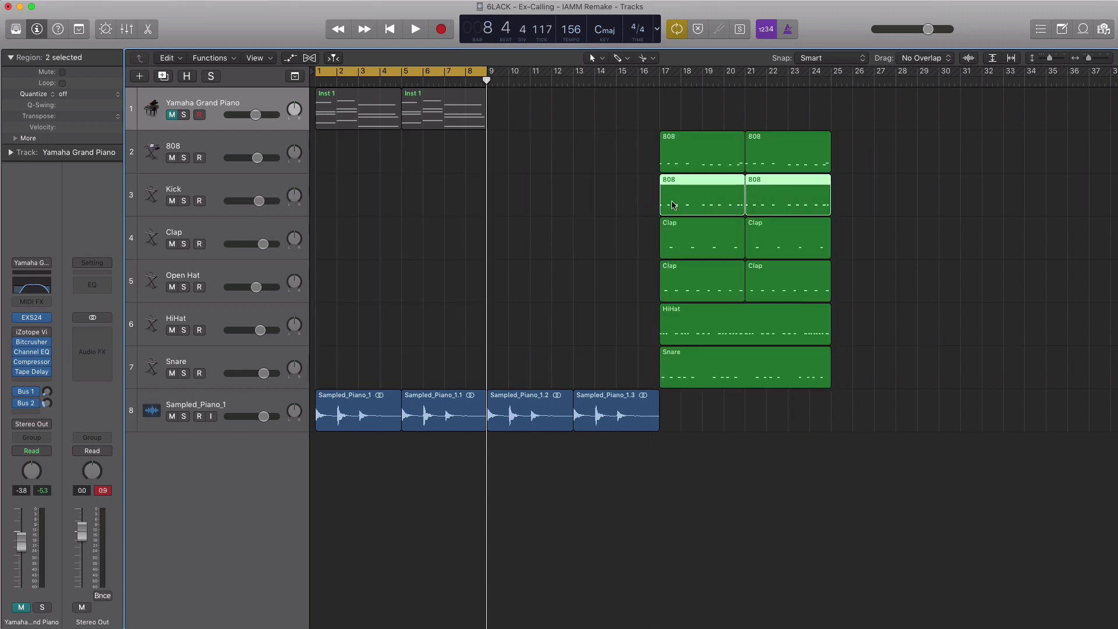
left_click_drag(674, 205, 518, 210)
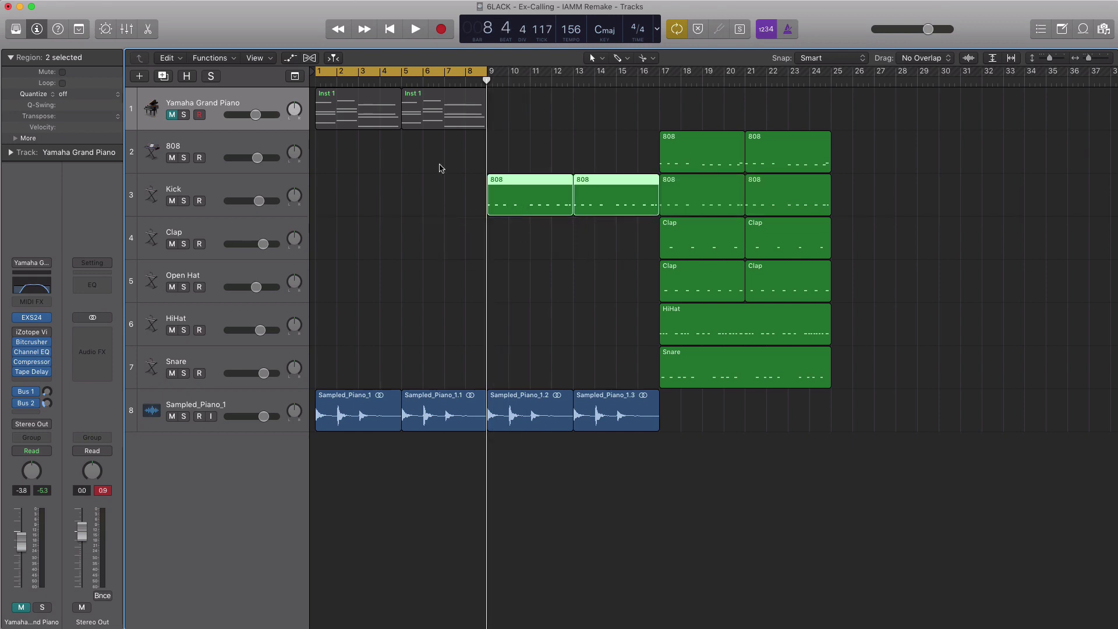
left_click_drag(489, 75, 832, 100)
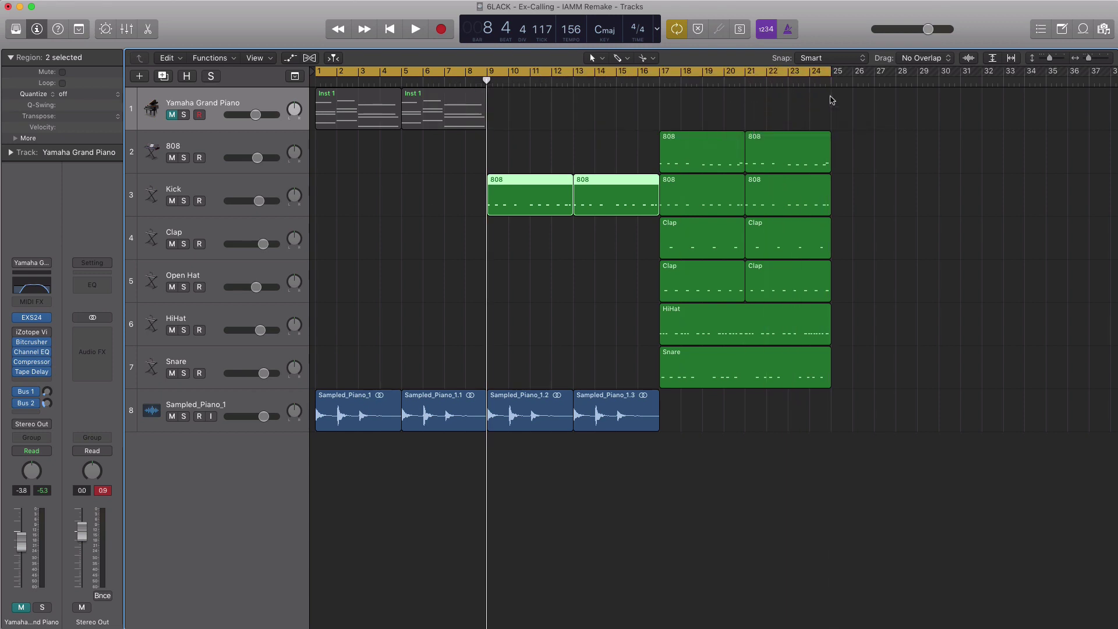
key("space")
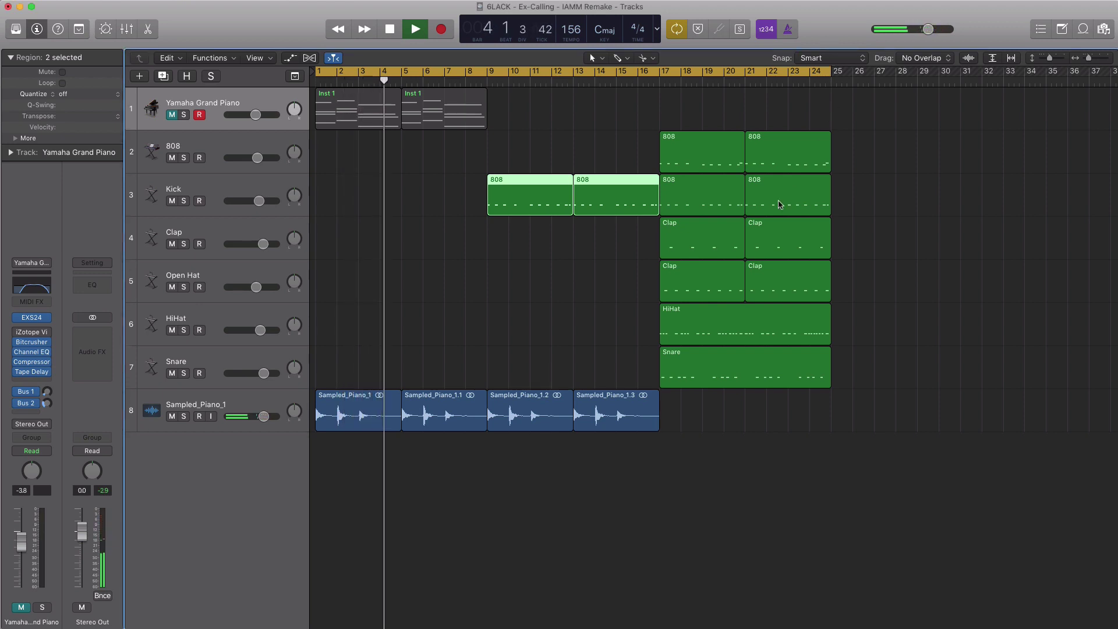
- Extend the Sampled_Piano_1 track with copied regions over bars 17 to 32 and stop playback
left_click_drag(597, 449, 712, 418)
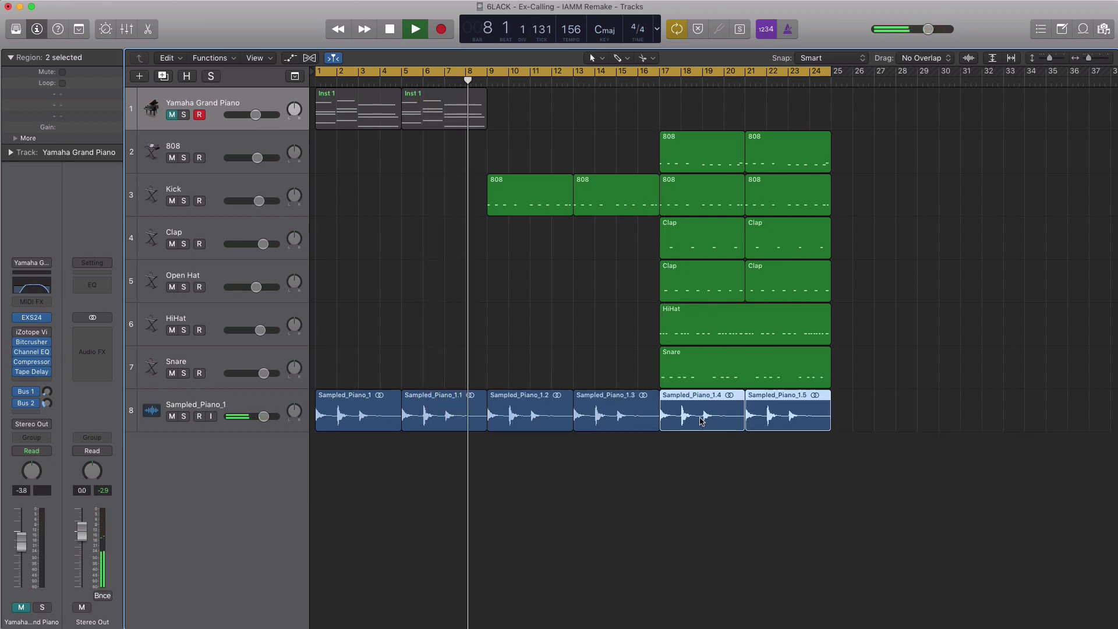
left_click_drag(800, 477, 711, 426)
left_click_drag(711, 425, 884, 425)
key("space")
- Delete the Kick regions in bars 9 to 16 and copy the two 808 track regions to those bars instead
left_click_drag(584, 257, 549, 203)
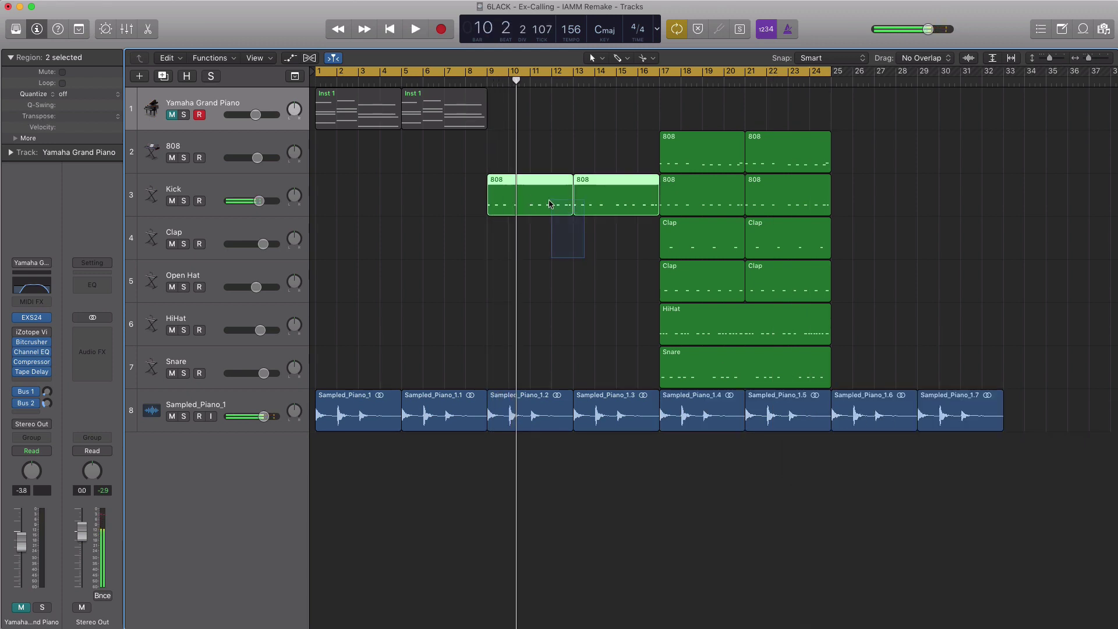
key("Delete")
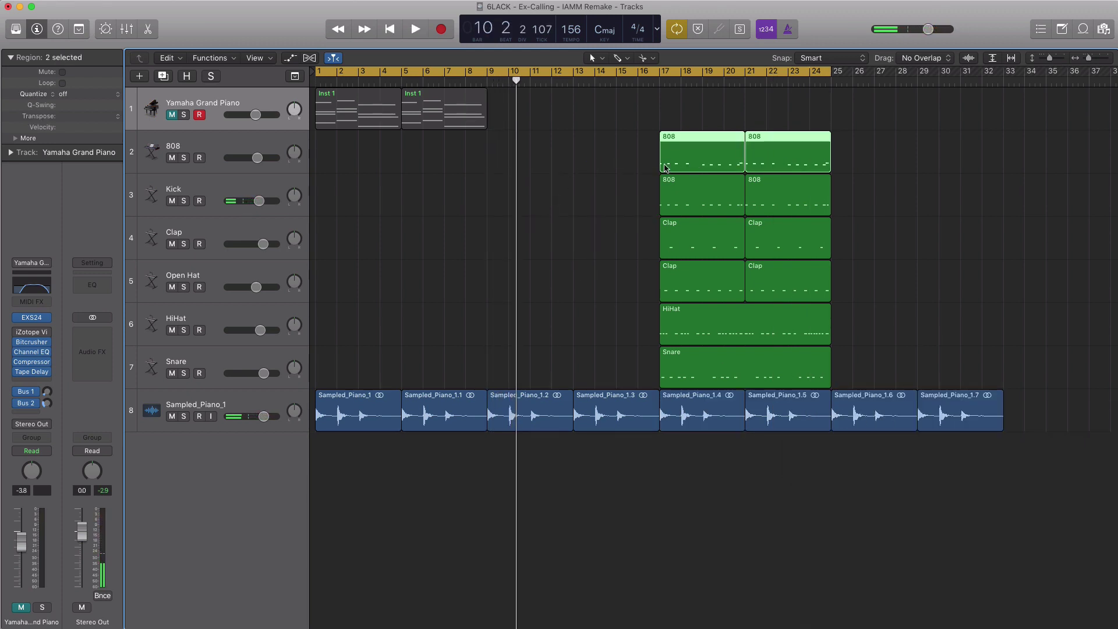
left_click_drag(666, 167, 519, 166)
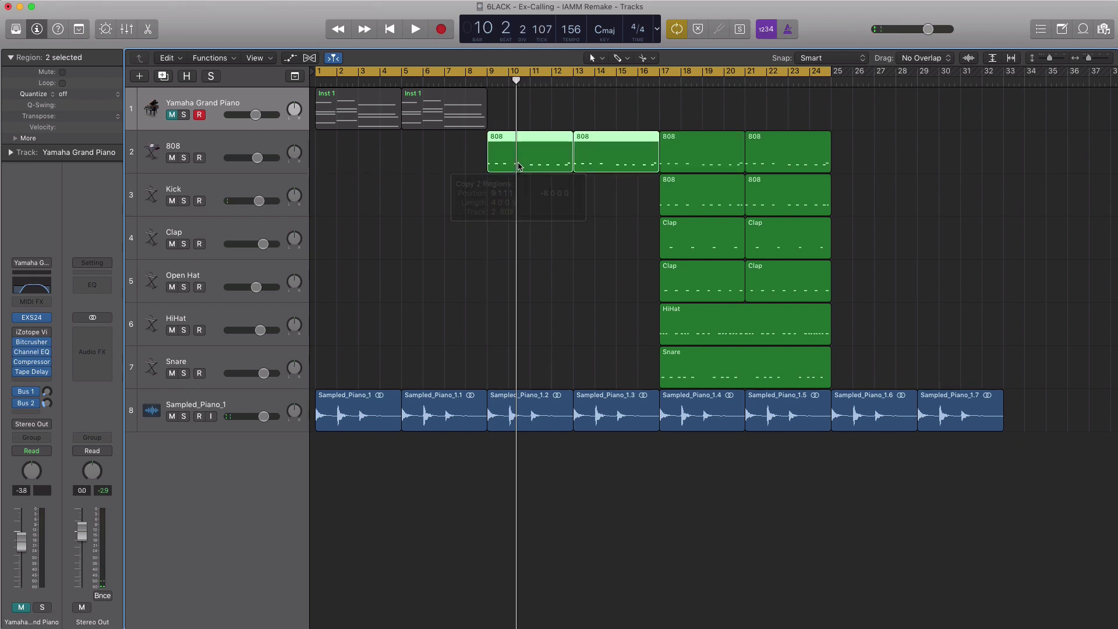
- Play the arrangement with cycling turned off and copy the 808 and drum regions of bars 17 to 24 to bars 25 to 32
key("space")
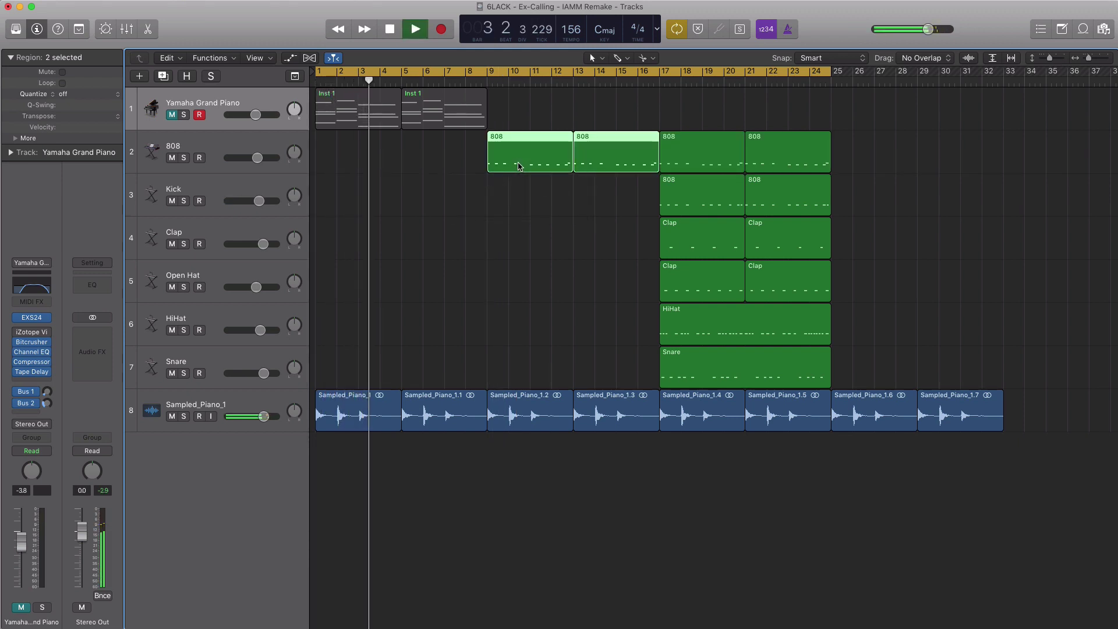
left_click(708, 82)
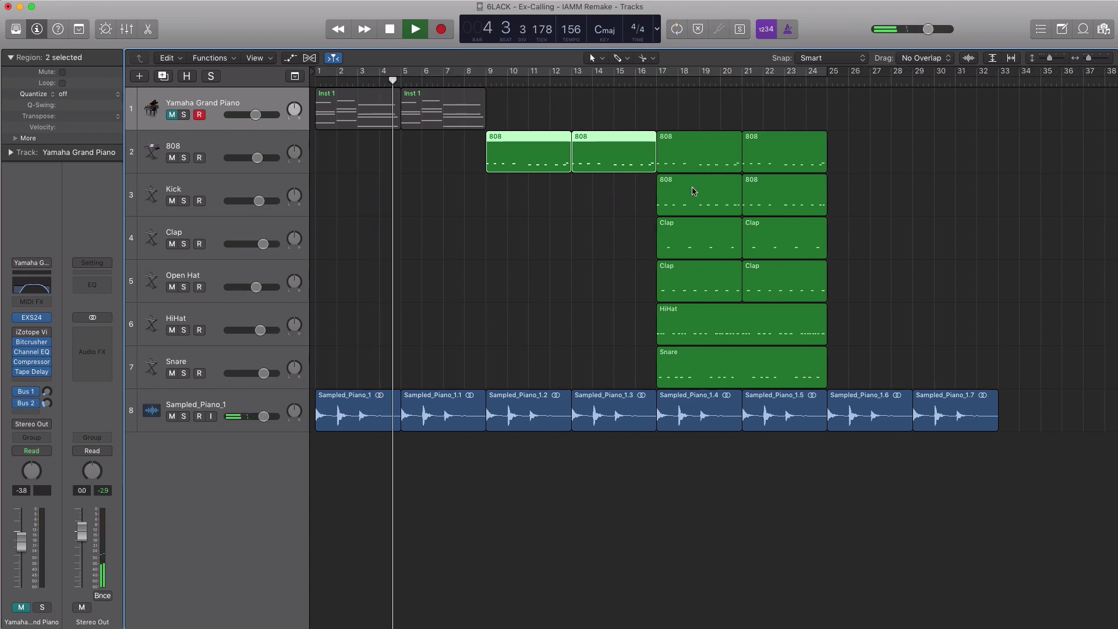
left_click(693, 190, "ctrl+alt")
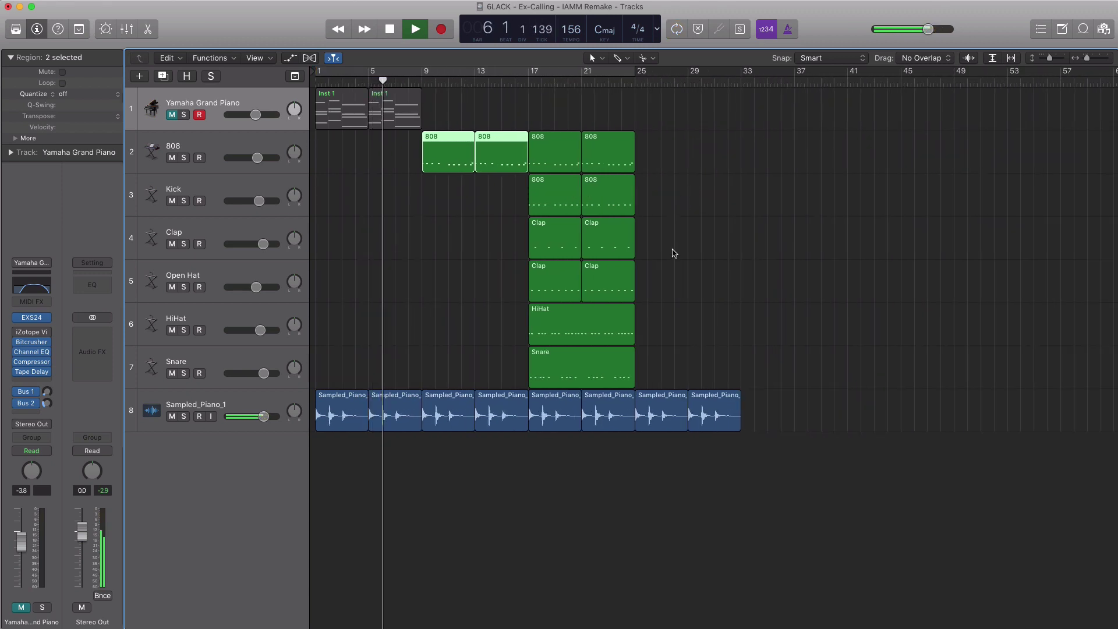
left_click_drag(662, 372, 668, 170)
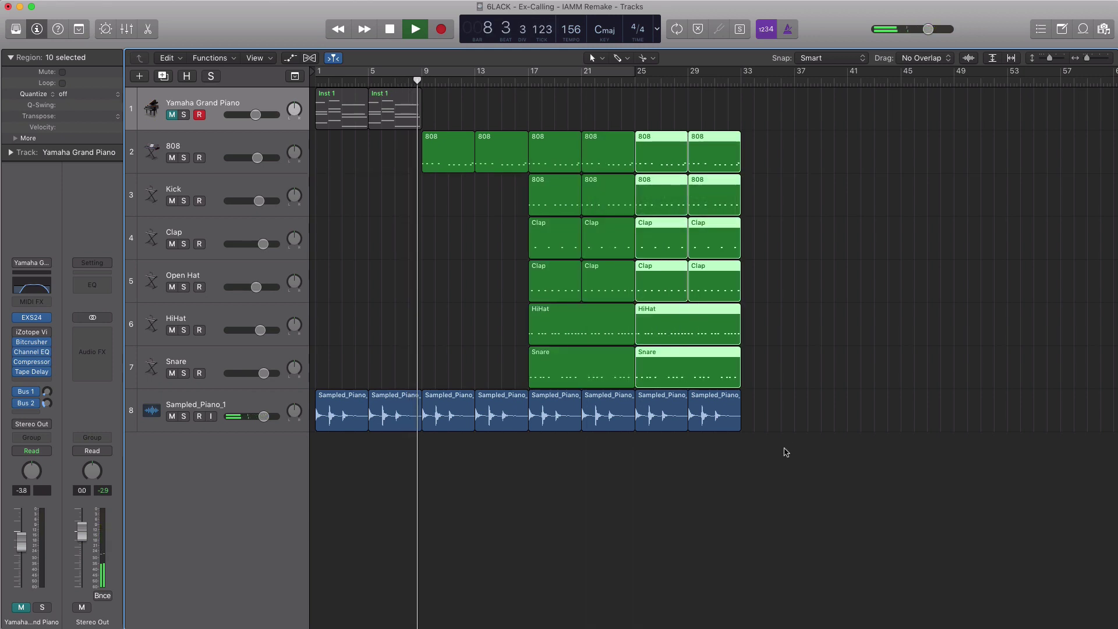
- Copy the 808 and sampled piano regions to bars 33 to 40, and copy the full section of bars 17 to 32 to bars 41 to 56
left_click_drag(758, 456, 676, 418)
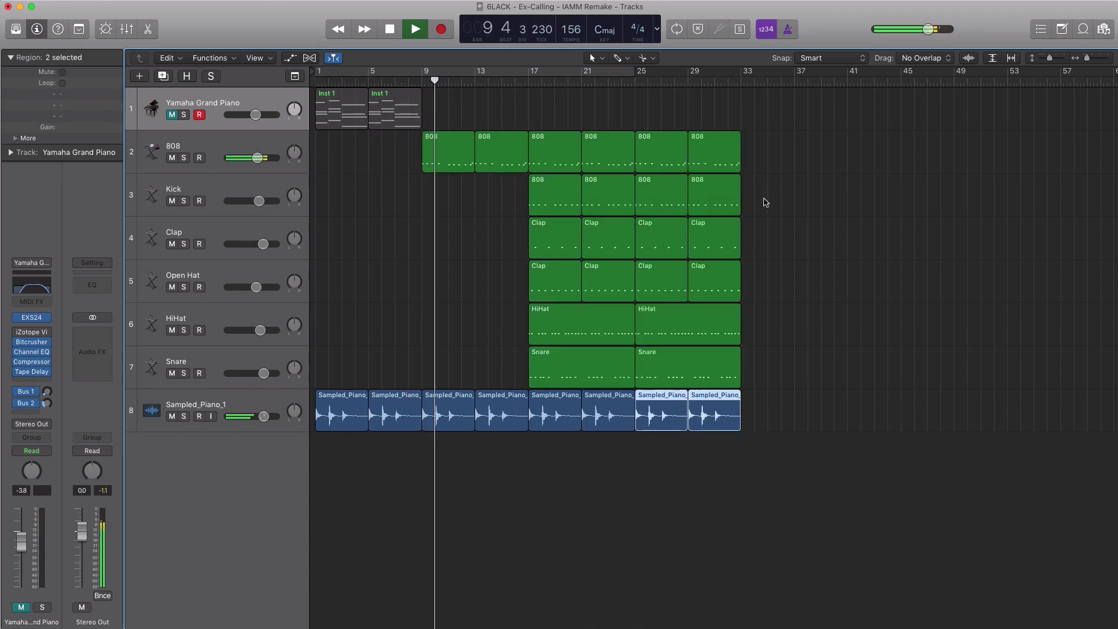
mouse_move(762, 166)
left_mouse_down()
mouse_move(638, 134)
mouse_move(744, 169)
mouse_move(781, 166)
left_mouse_up()
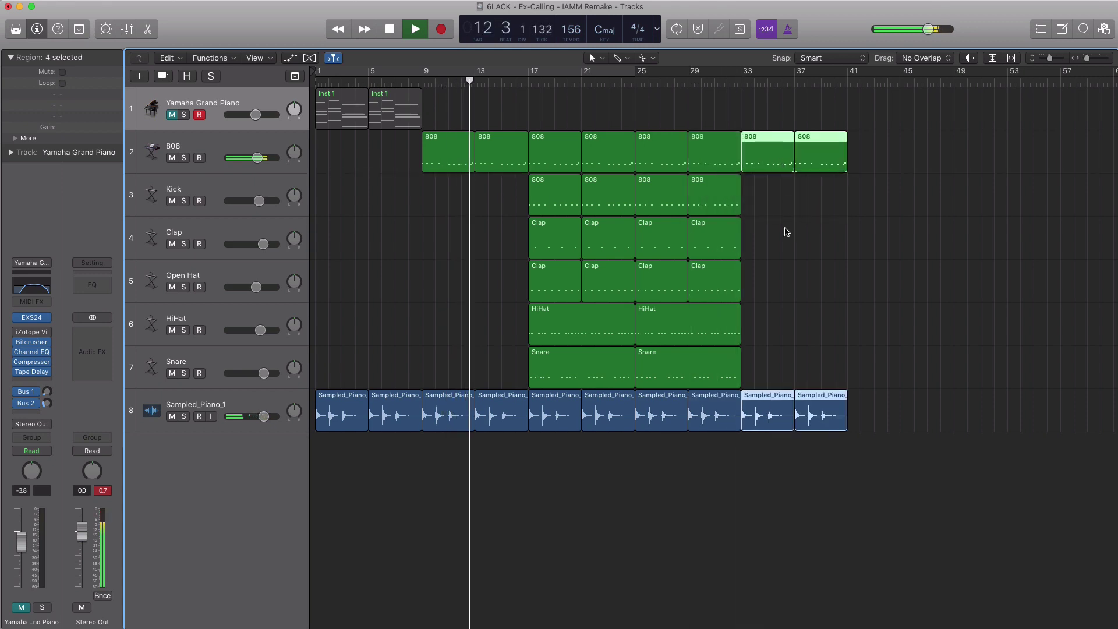
left_click_drag(721, 456, 552, 150)
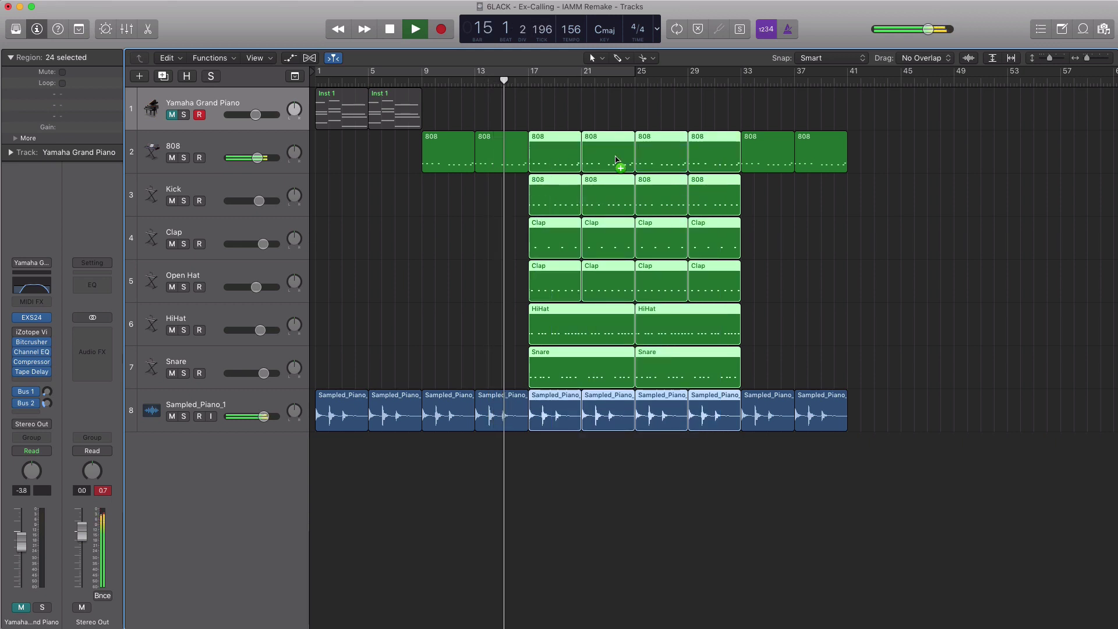
left_click_drag(619, 168, 872, 166)
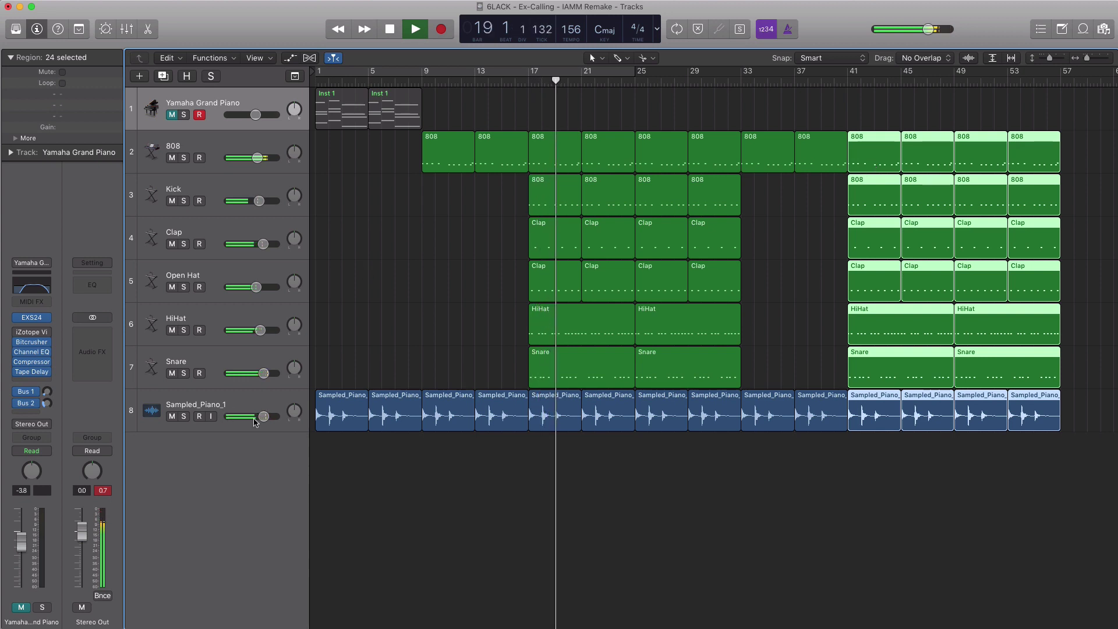
- Play the arrangement through past its last regions and review the full layout of all tracks
mouse_move(262, 417)
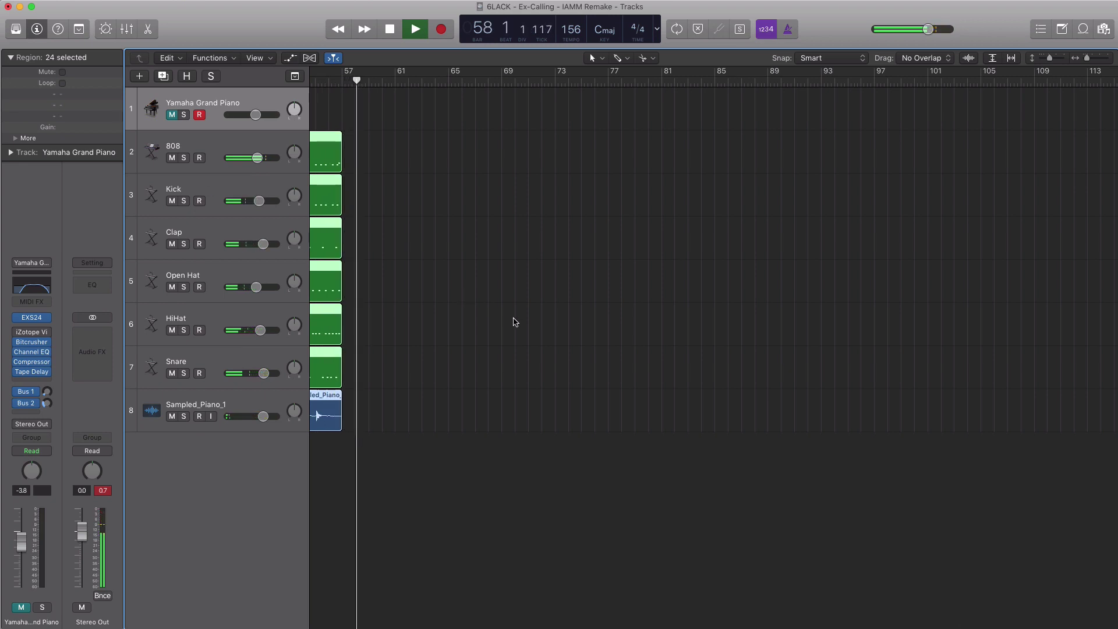
key("z")
left_click(591, 223)
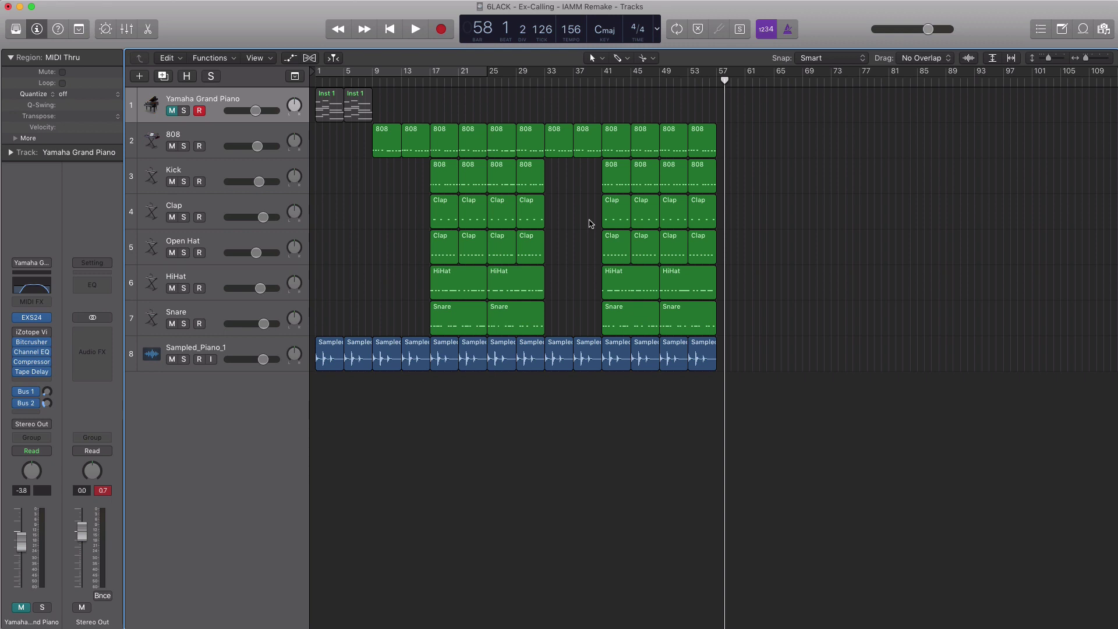
left_click_drag(769, 405, 402, 106)
left_click(402, 106)
left_click_drag(710, 242, 720, 287)
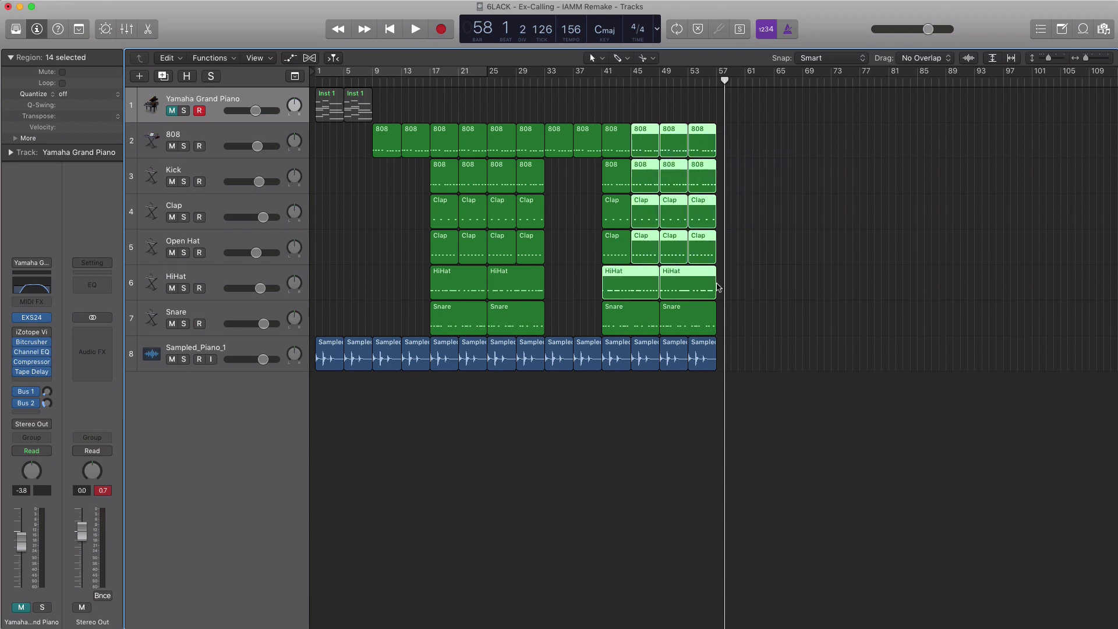
left_click_drag(807, 410, 322, 102)
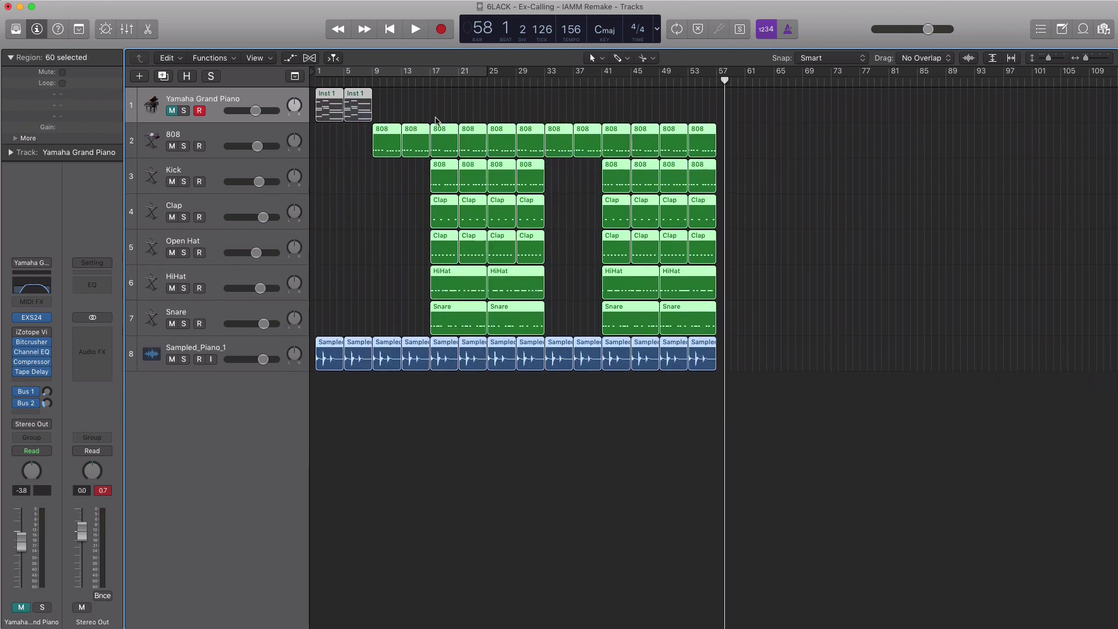
left_click(435, 120)
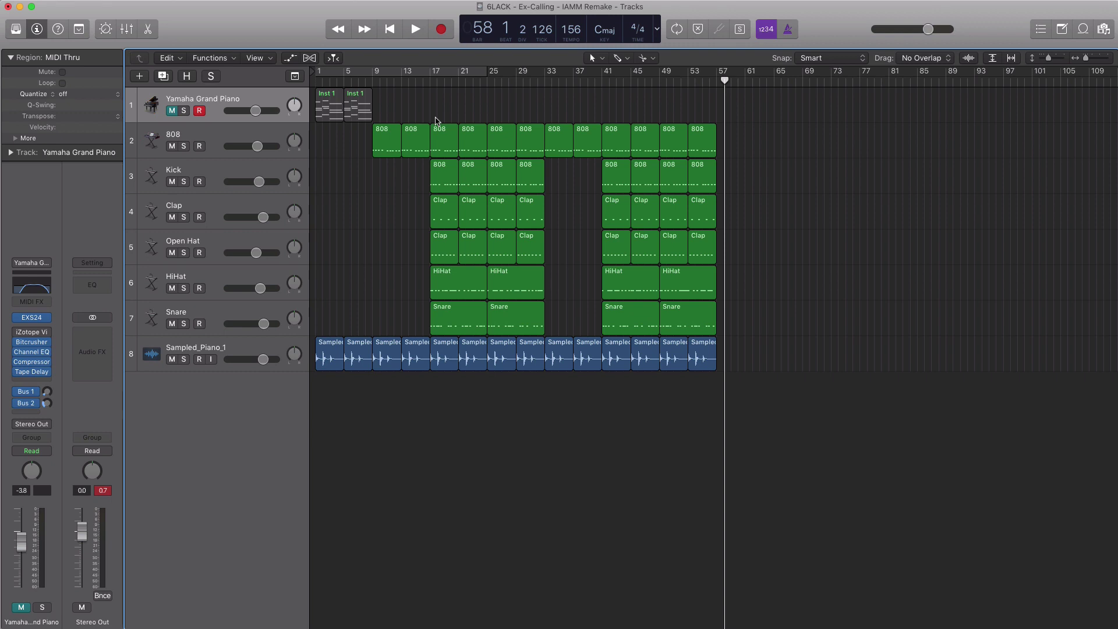